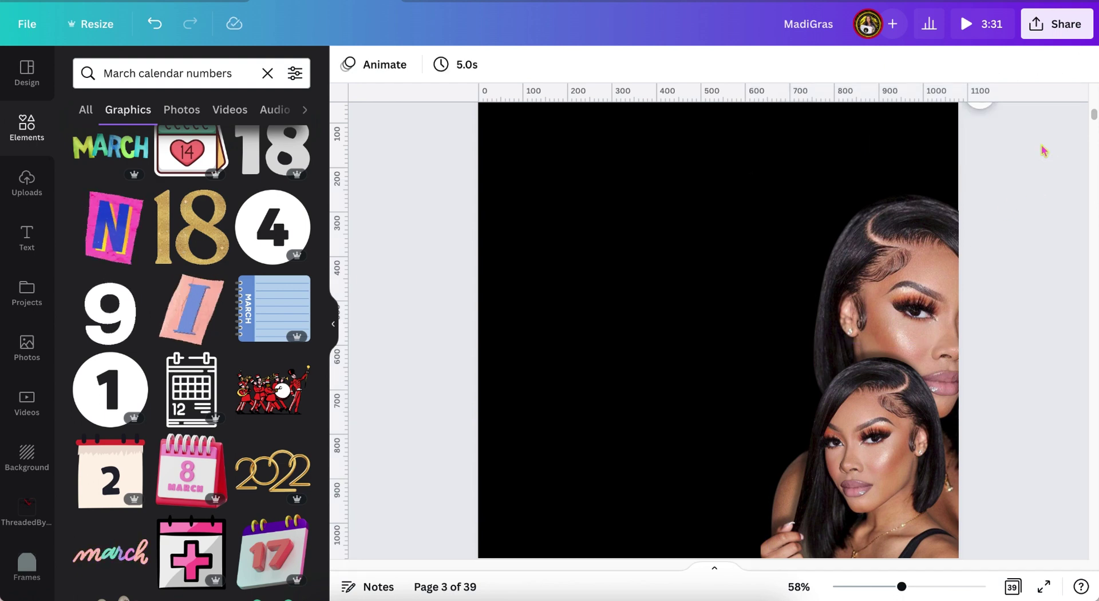
Shorten the graphics search from 'March calendar numbers' to 'March' and browse the results.
scroll(1043, 150, up, 1)
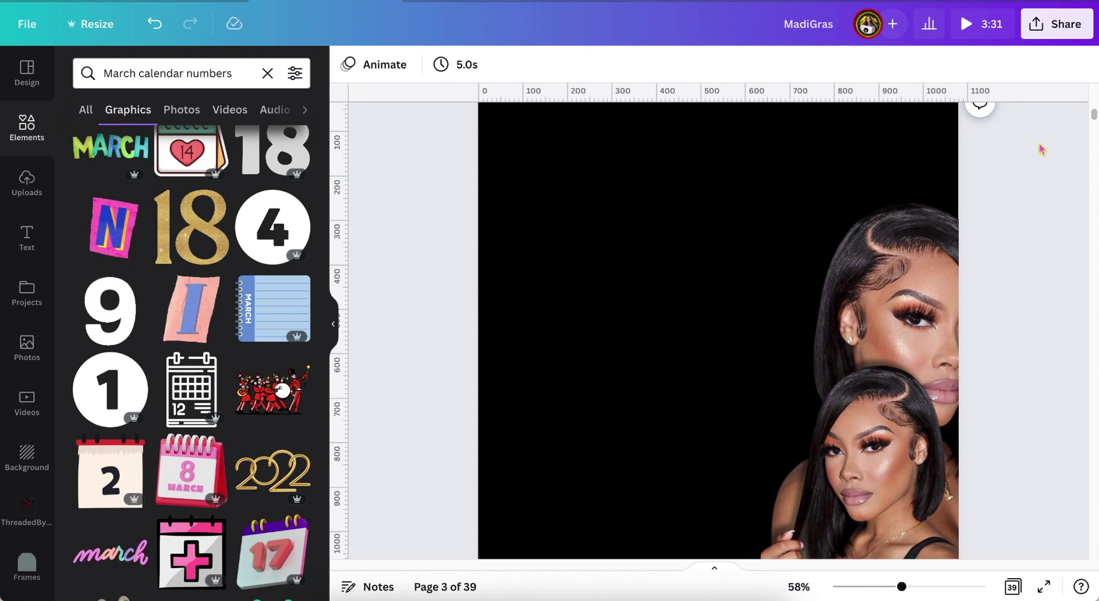
click(628, 228)
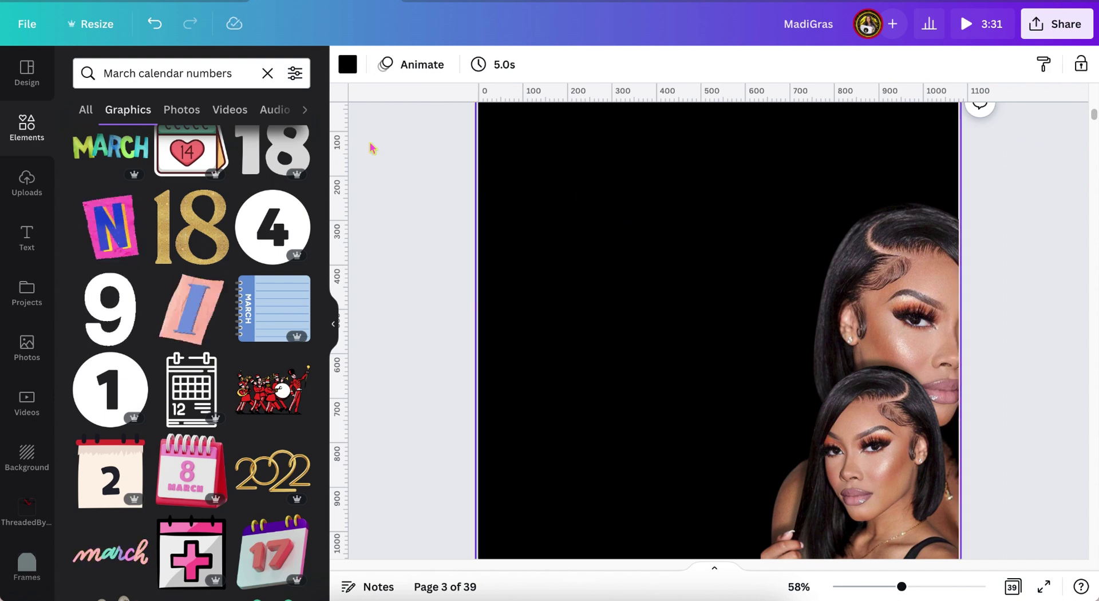
click(231, 73)
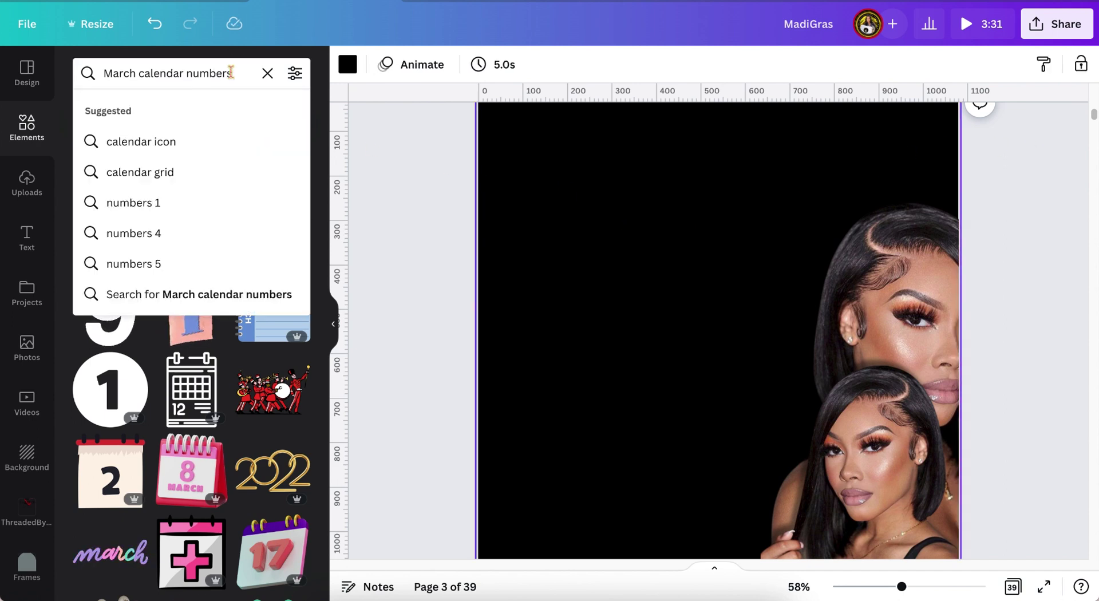
key(BackSpace)
key(BackSpace)
key(BackSpace)
key(BackSpace)
key(BackSpace)
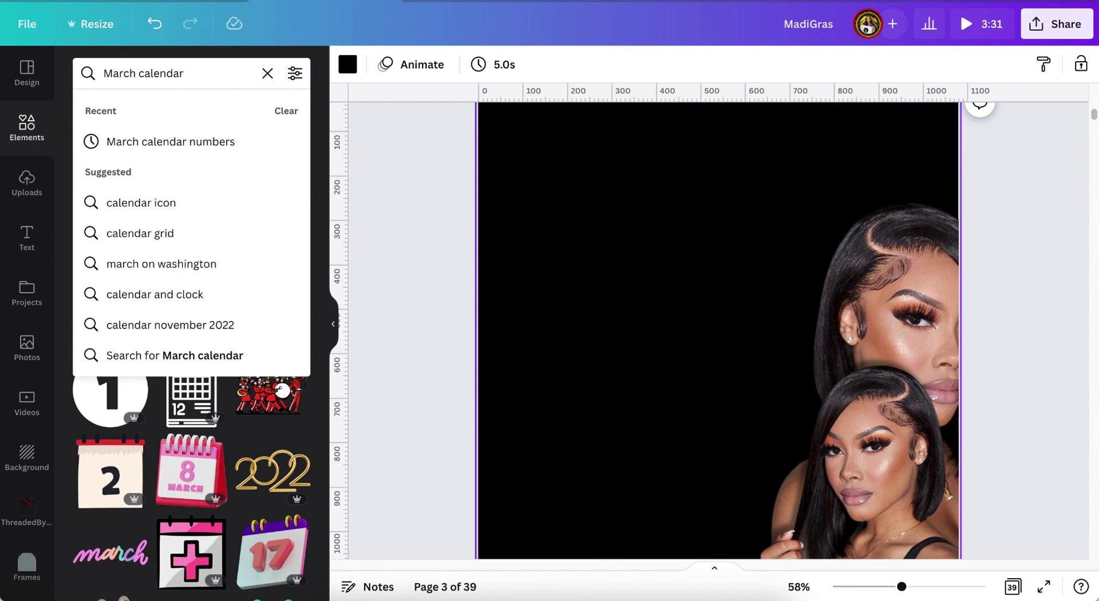
key(BackSpace)
key(BackSpace)
key(BackSpace)
key(BackSpace)
key(BackSpace)
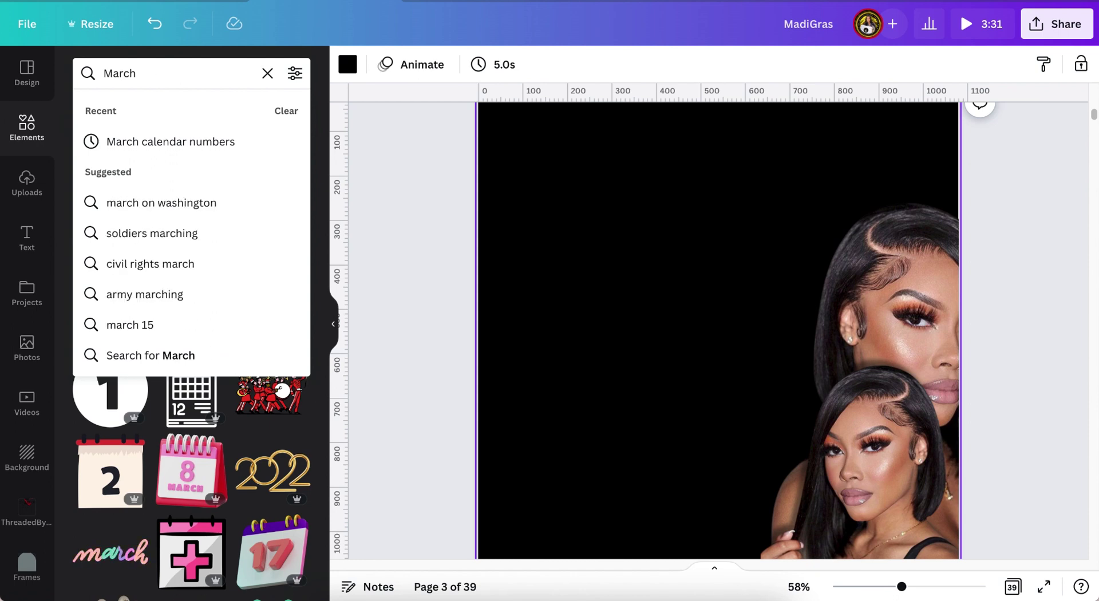
key(Return)
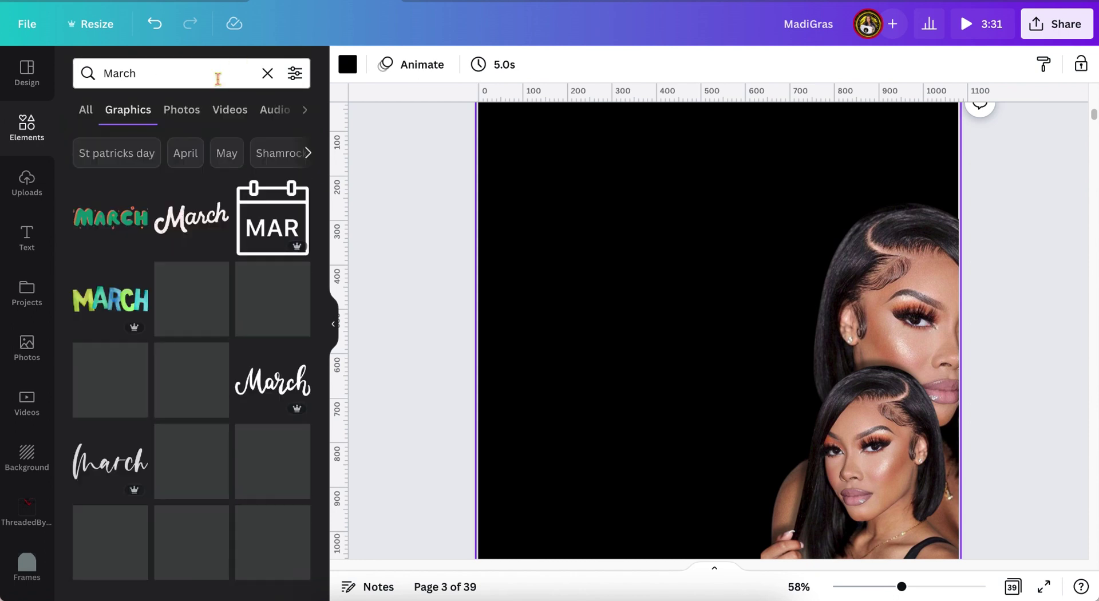
scroll(194, 224, down, 2)
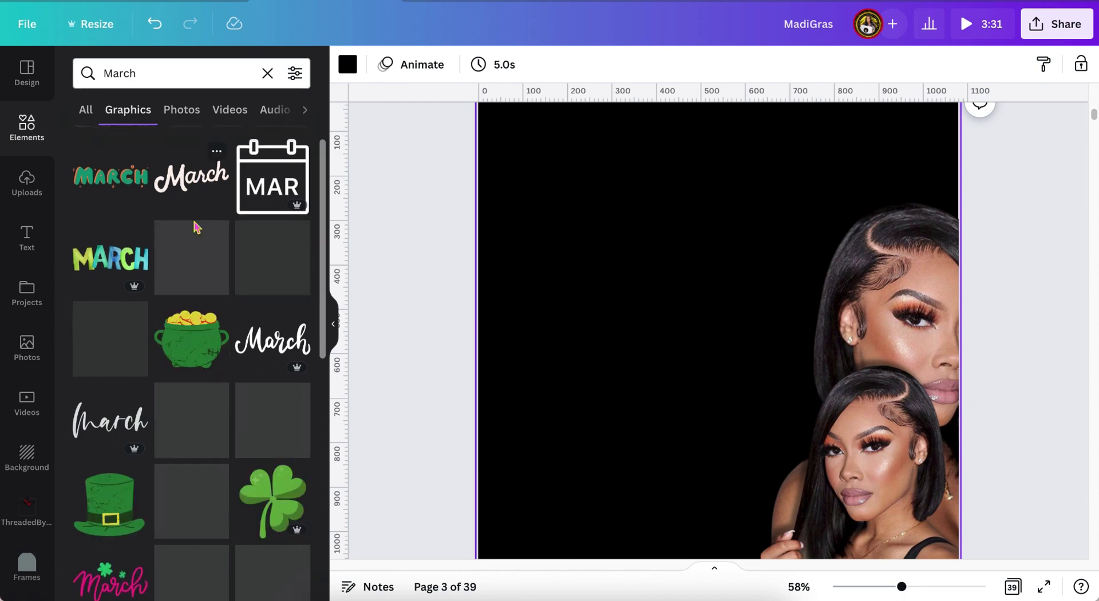
scroll(196, 226, down, 5)
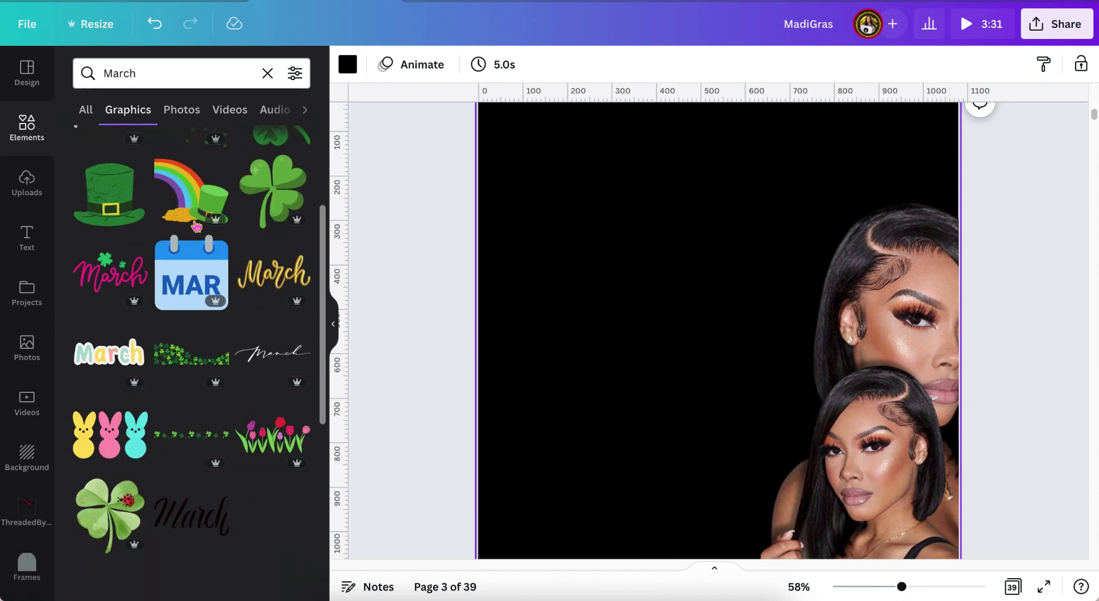
Add the gold 3D 'March' lettering and size it at the page's top-left above the photo.
click(254, 283)
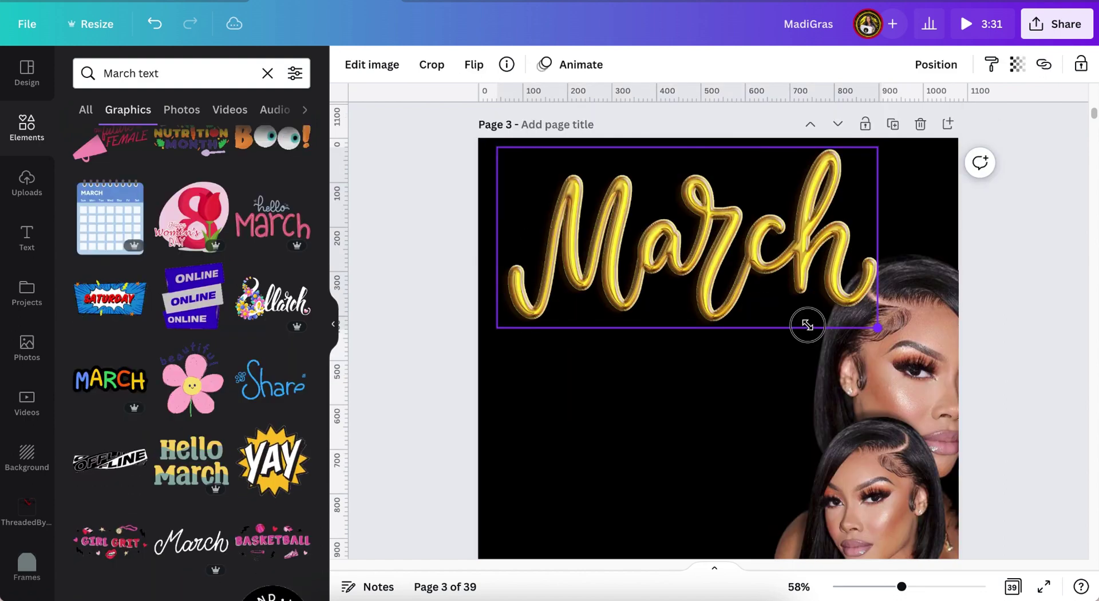
drag(802, 324, 783, 322)
scroll(787, 330, up, 1)
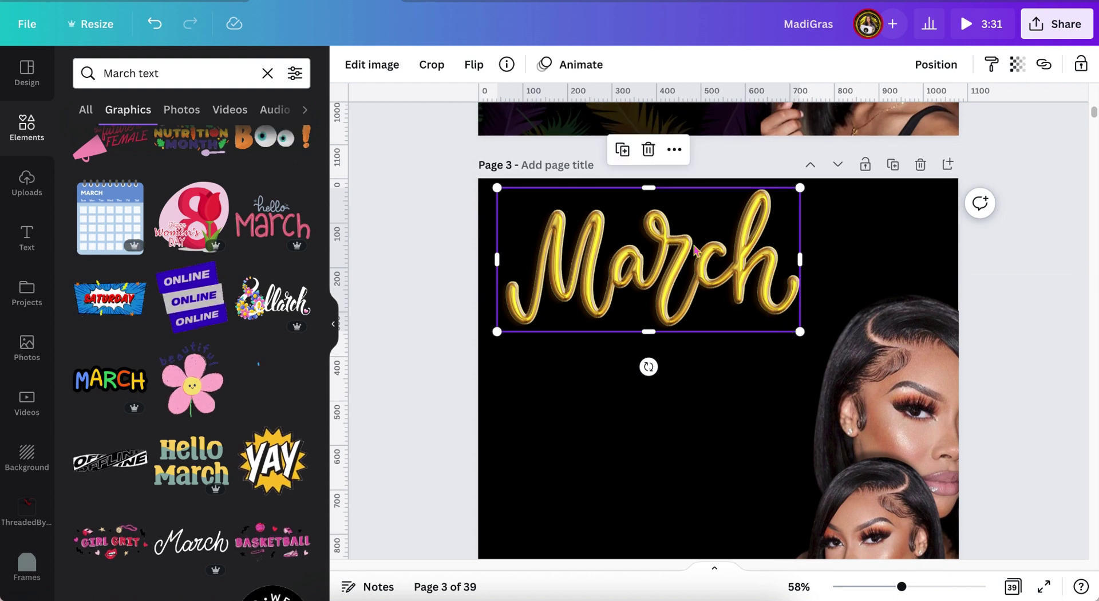
drag(801, 185, 774, 200)
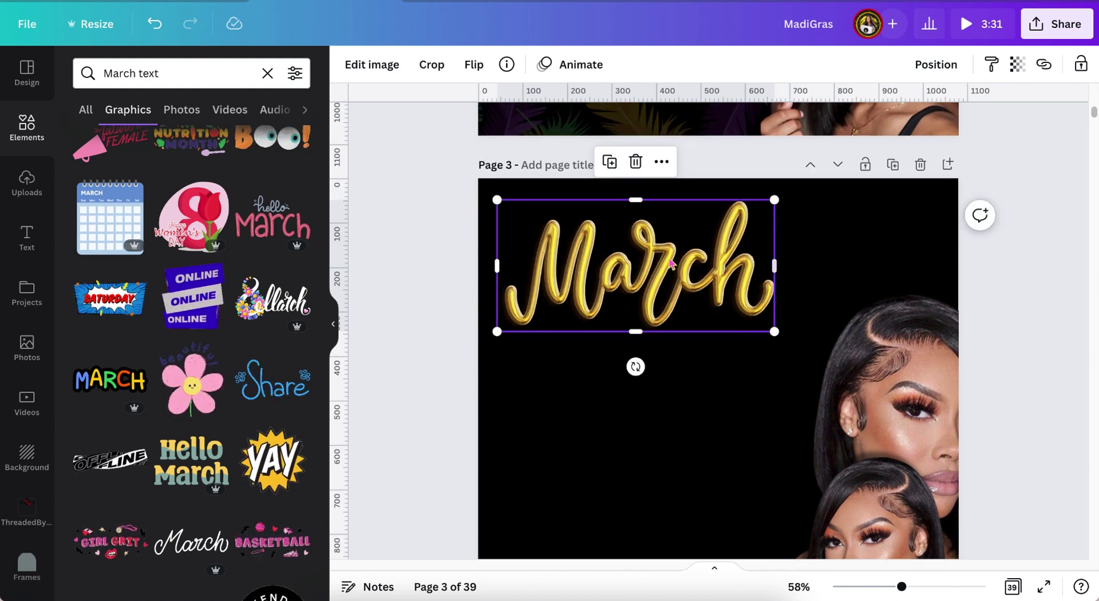
drag(671, 262, 684, 262)
click(653, 380)
scroll(652, 380, down, 1)
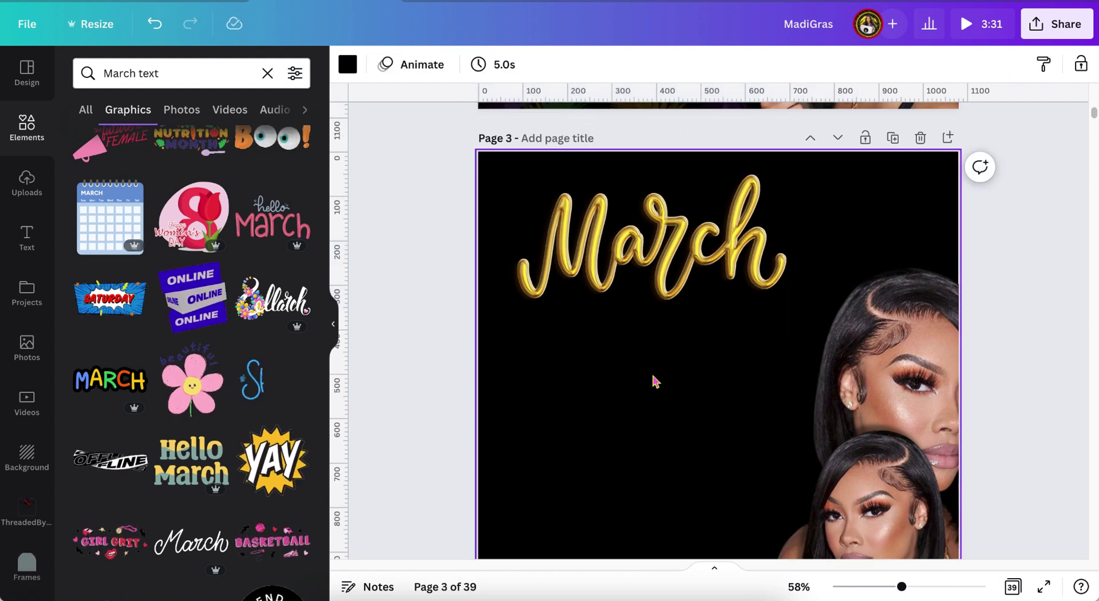
Paste the MAKEUP BOOKING AVAILABLE heading and centre a smaller March lettering just above it.
text(MAKEUP BOOKING AVAILABLE)
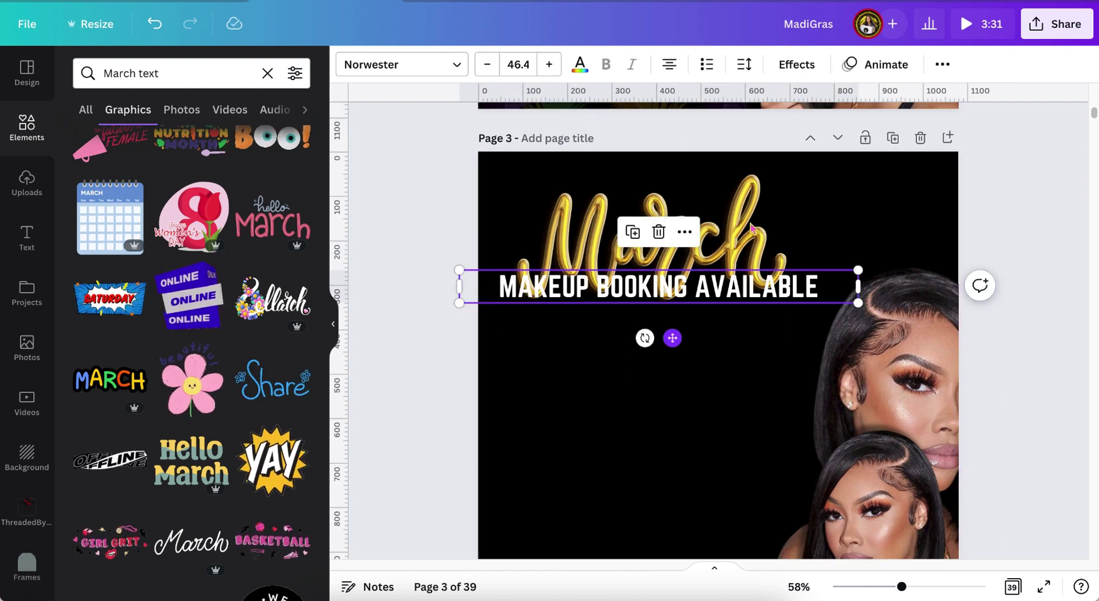
drag(750, 227, 752, 209)
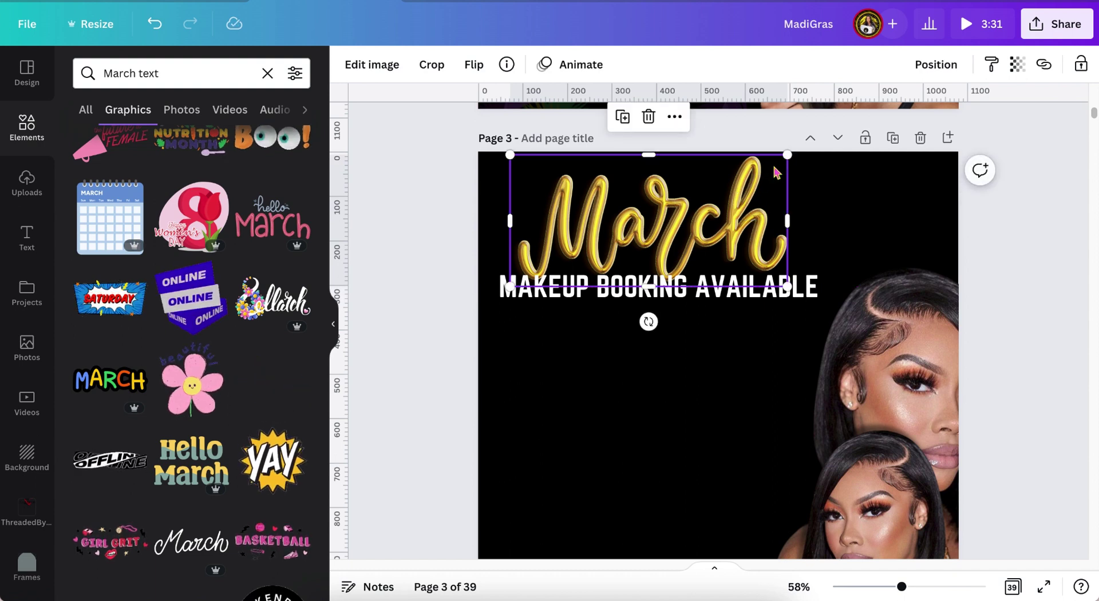
drag(782, 157, 749, 196)
drag(661, 227, 682, 213)
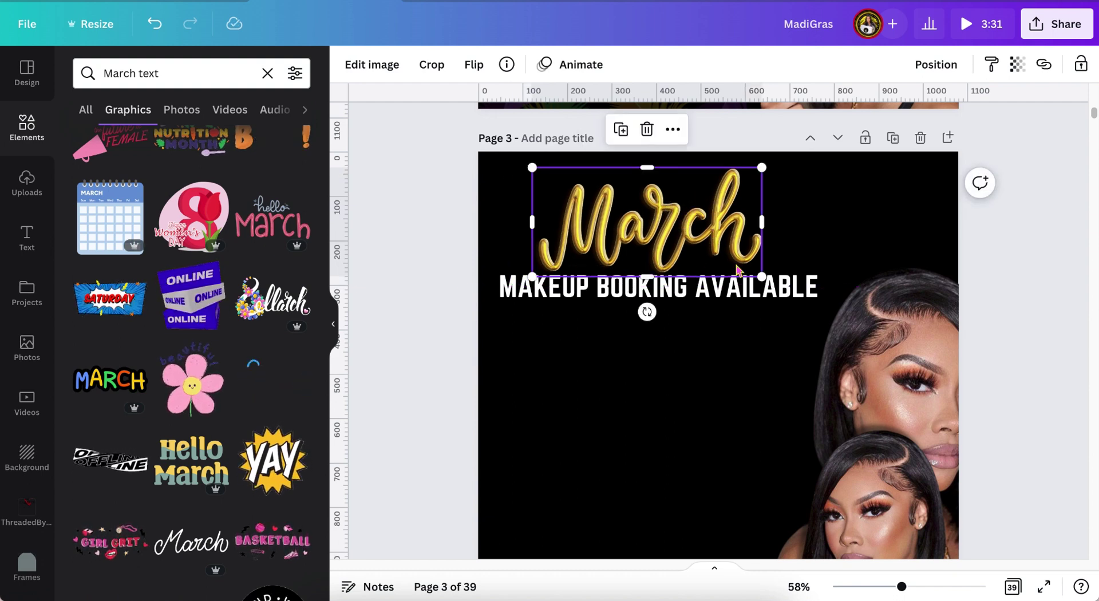
click(777, 293)
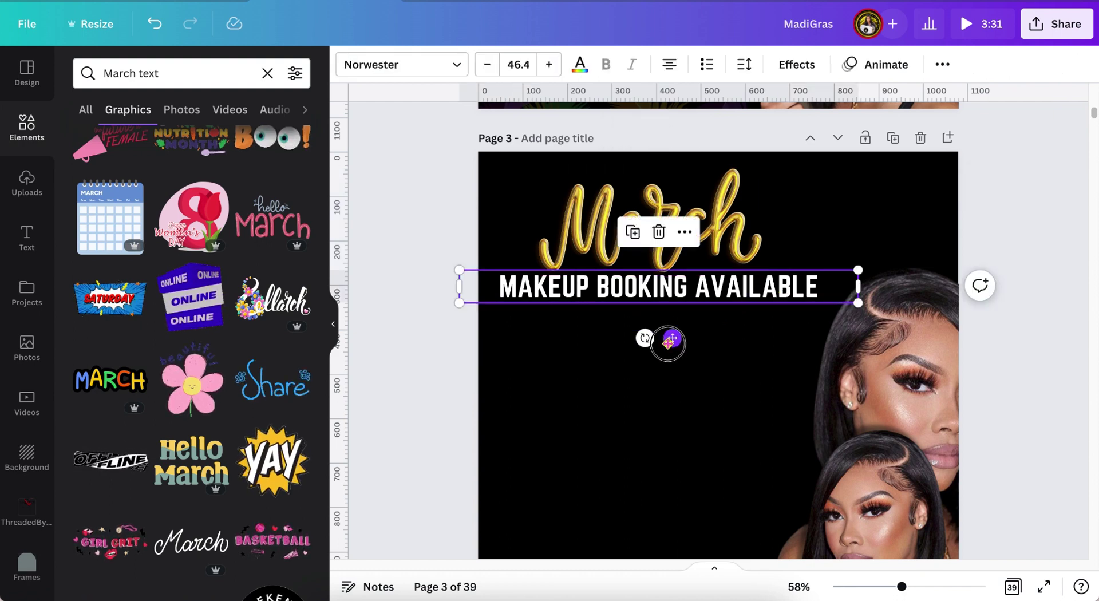
drag(668, 340, 667, 343)
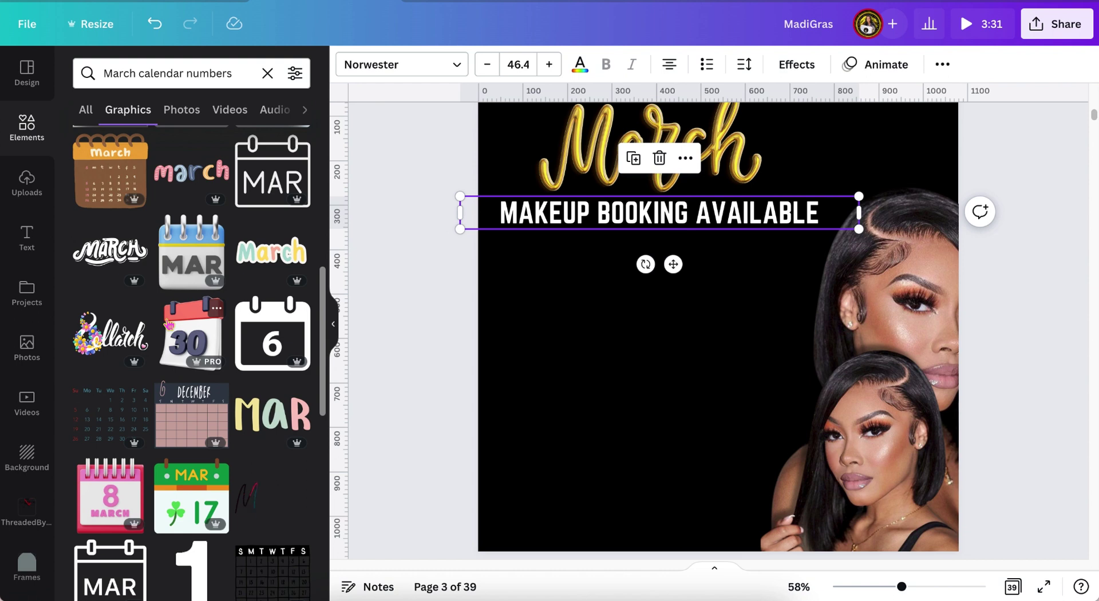
Add the March month calendar, discard the extra S M T W T F S grid, and set it under the heading.
scroll(169, 324, down, 3)
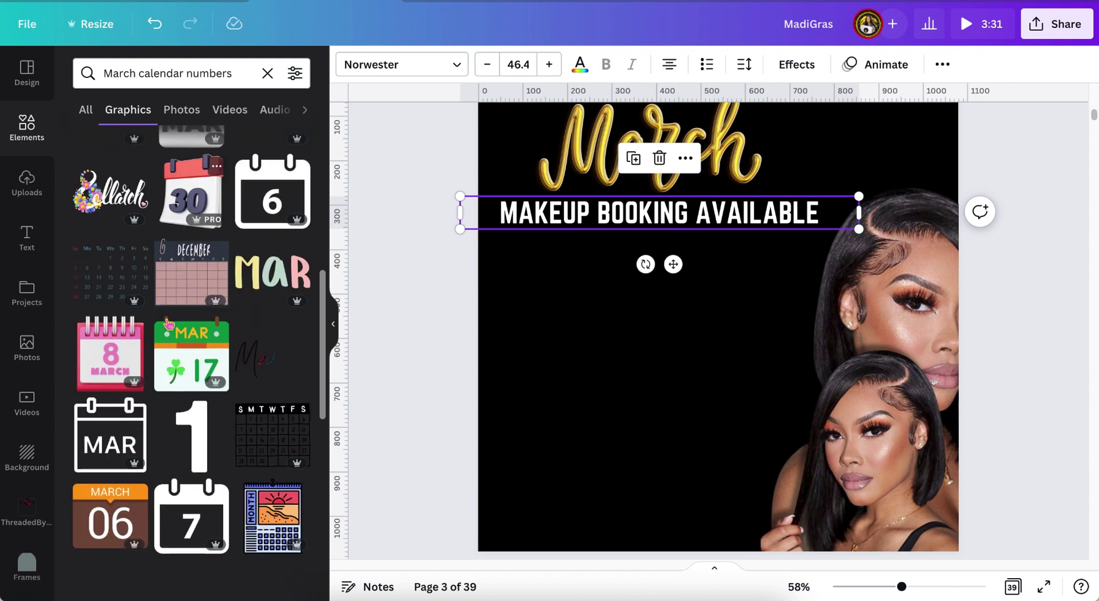
click(110, 286)
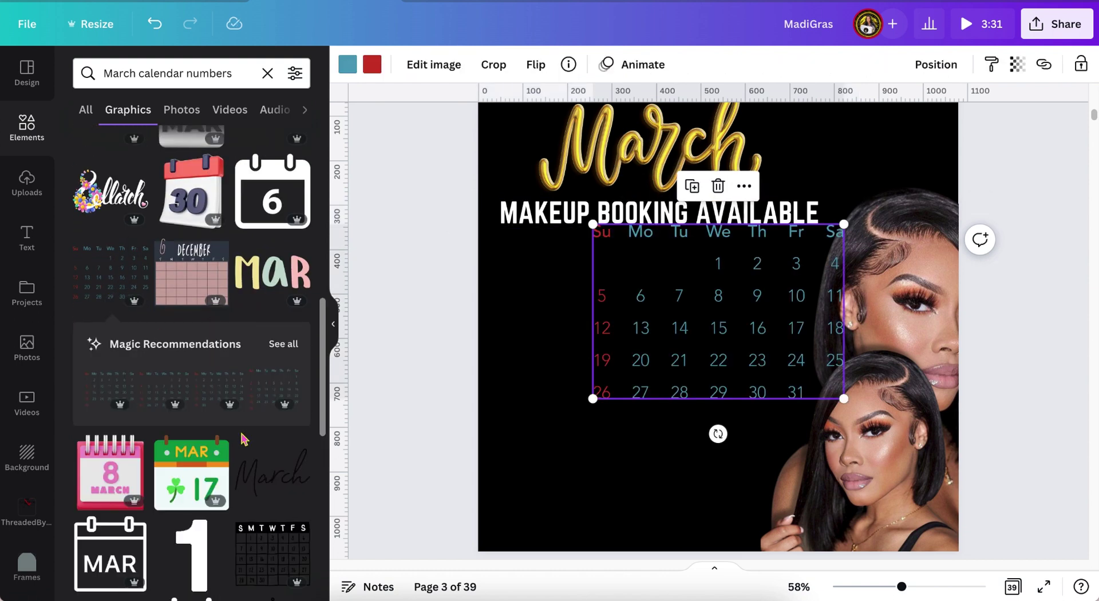
scroll(243, 439, down, 2)
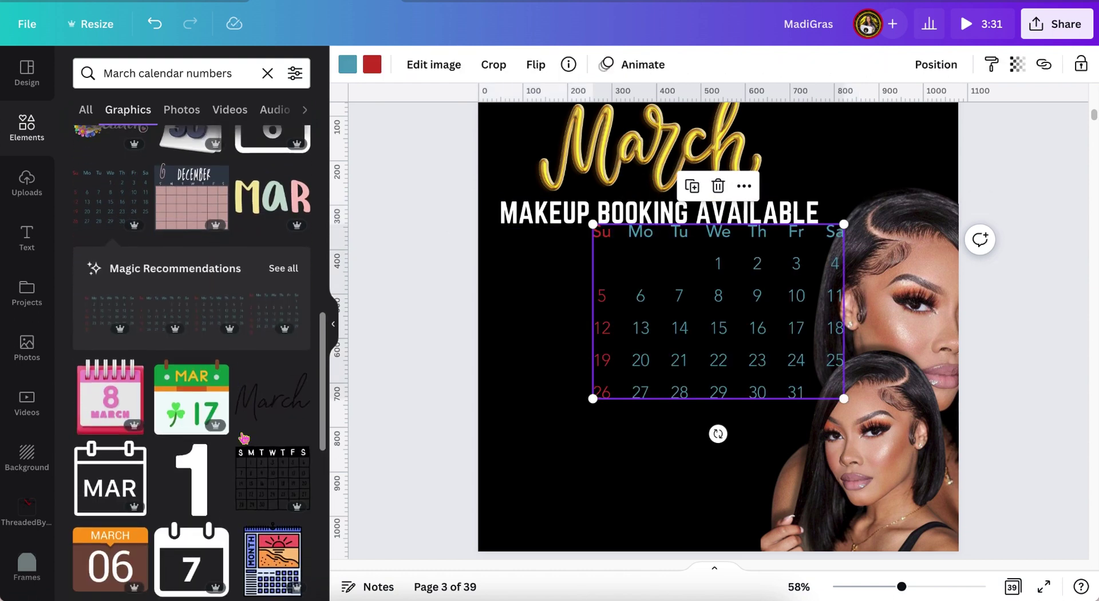
click(270, 479)
drag(553, 375, 515, 417)
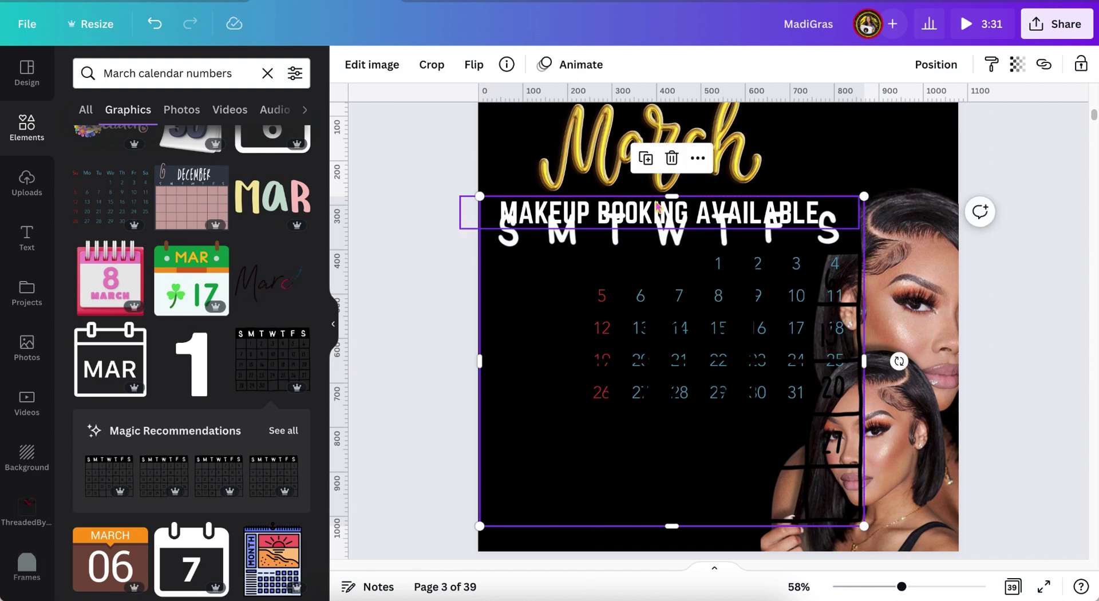
click(672, 160)
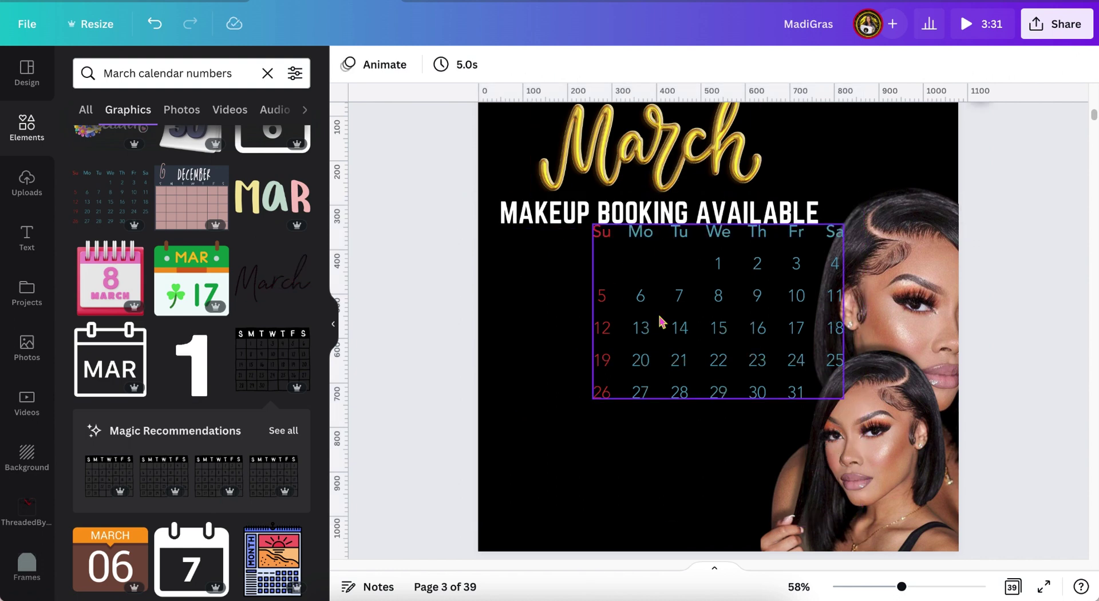
drag(659, 321, 585, 366)
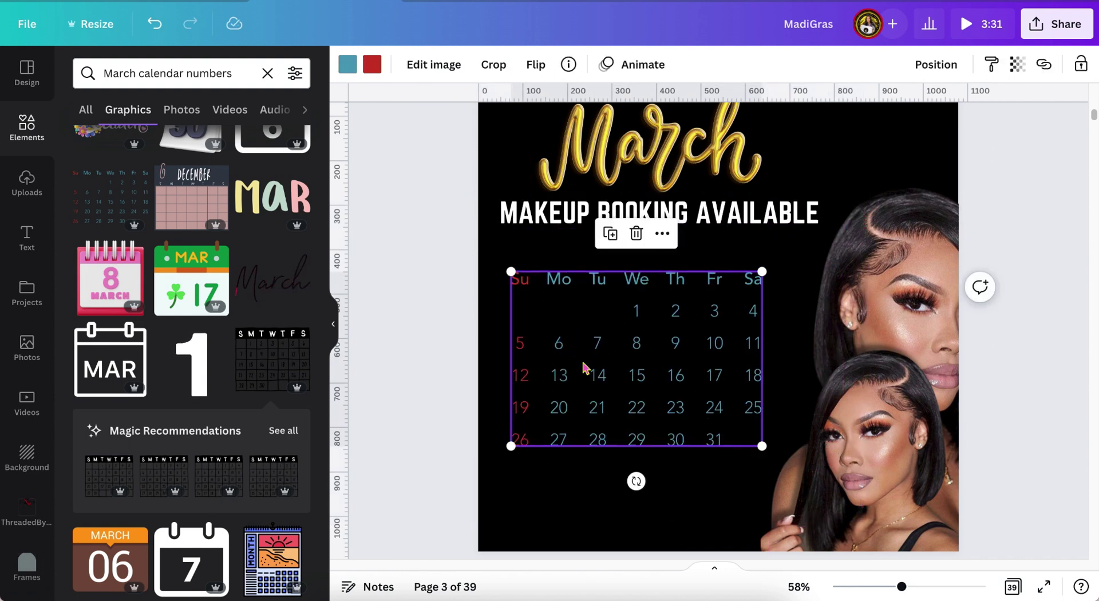
drag(705, 315, 719, 305)
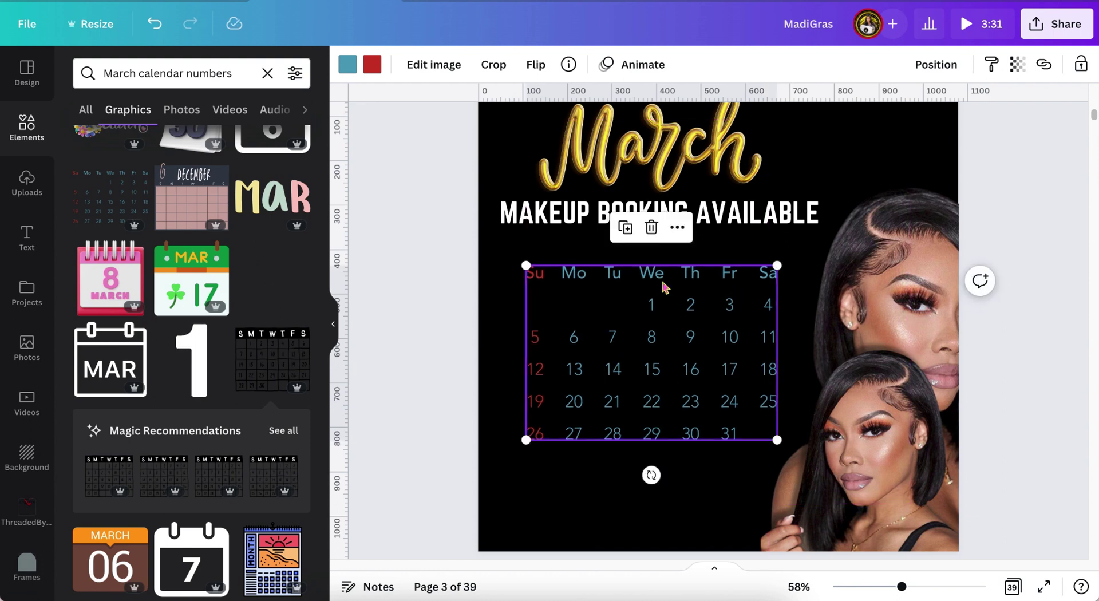
click(514, 247)
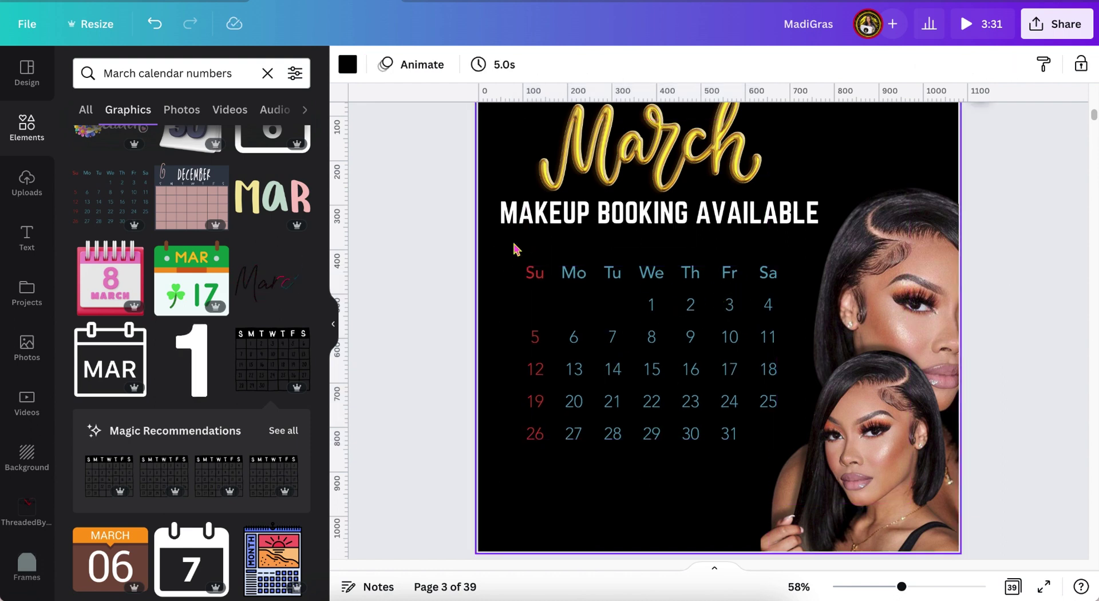
Add a square, recolour it white, and move and enlarge it over the calendar.
key(r)
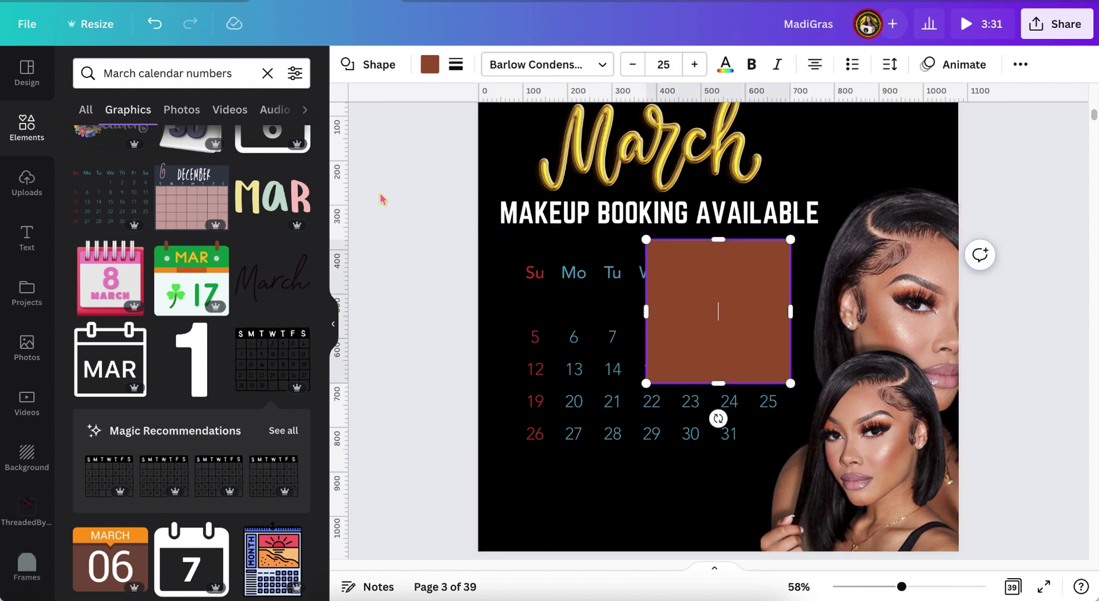
click(414, 199)
click(661, 321)
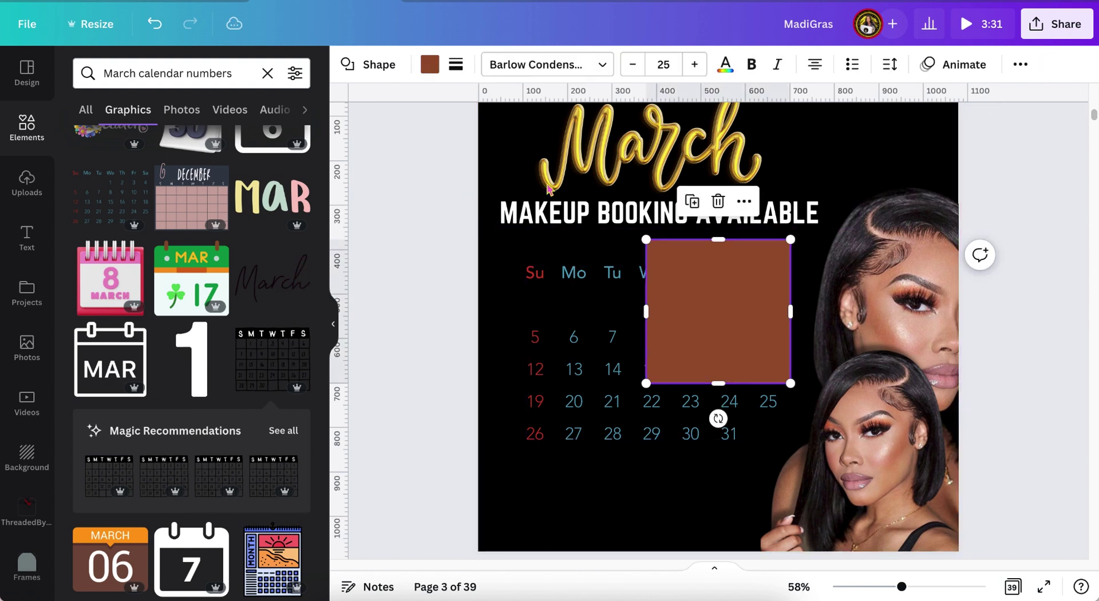
click(434, 69)
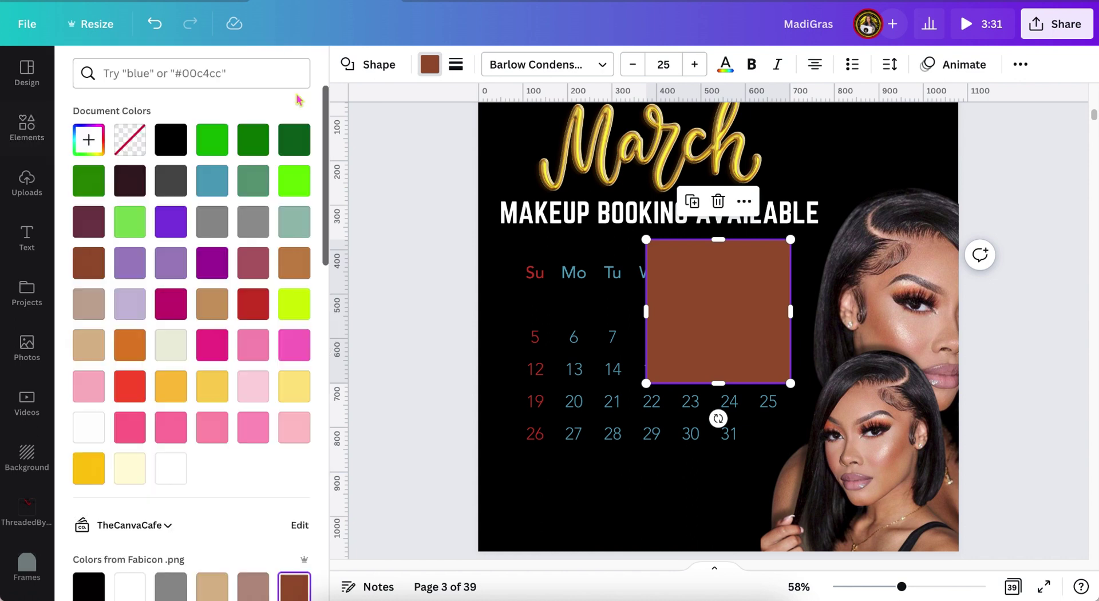
click(166, 473)
drag(709, 314, 577, 328)
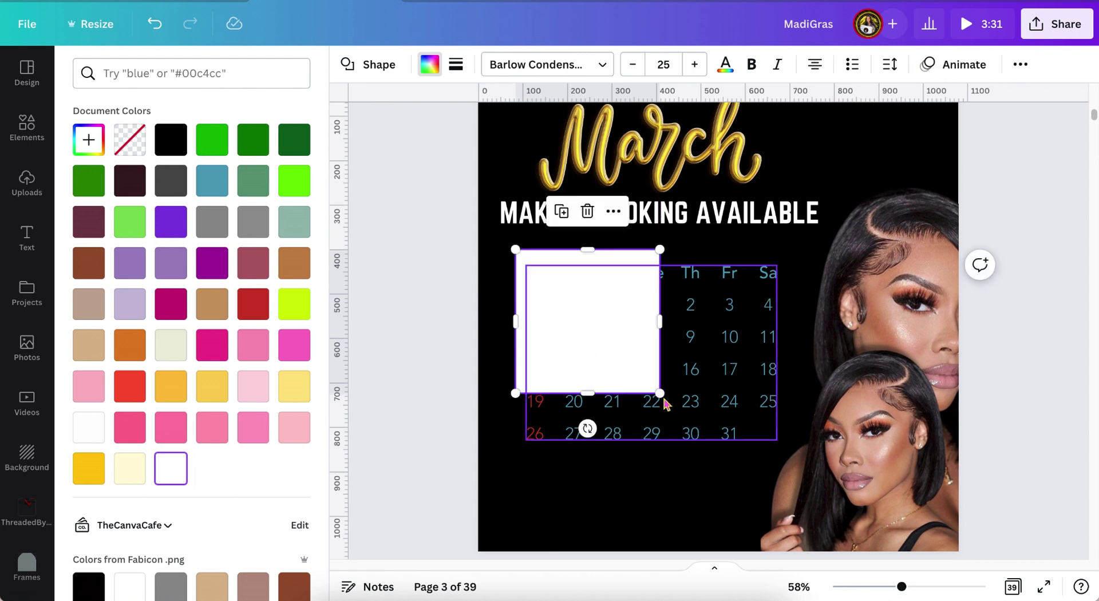
drag(659, 393, 706, 449)
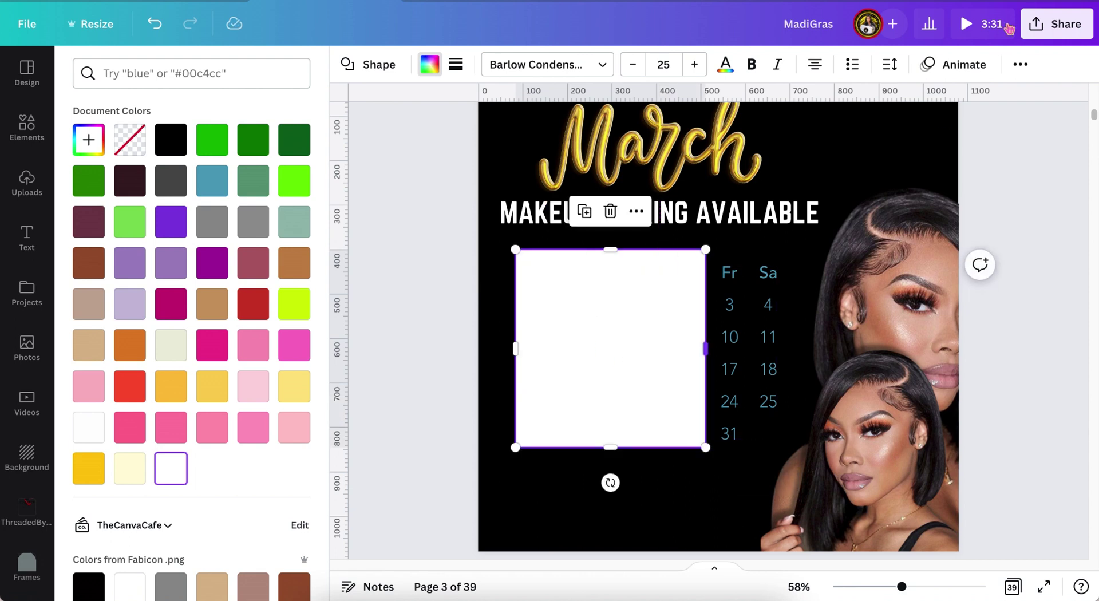
Make the white box temporarily see-through and stretch it to cover the entire calendar.
click(1020, 65)
click(948, 102)
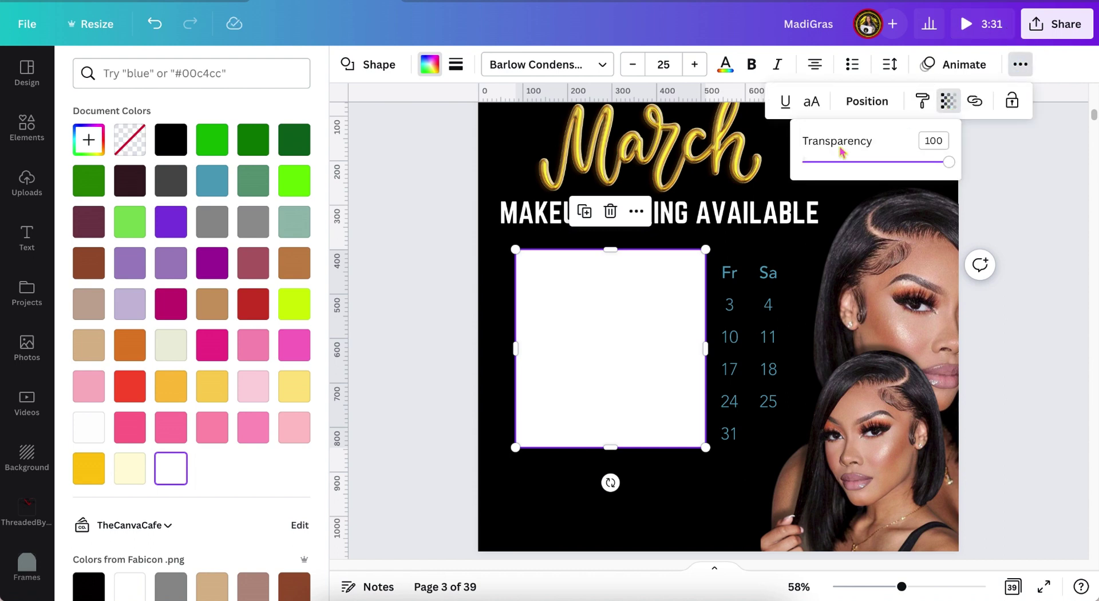
drag(947, 166, 885, 162)
drag(705, 347, 802, 346)
drag(515, 346, 507, 346)
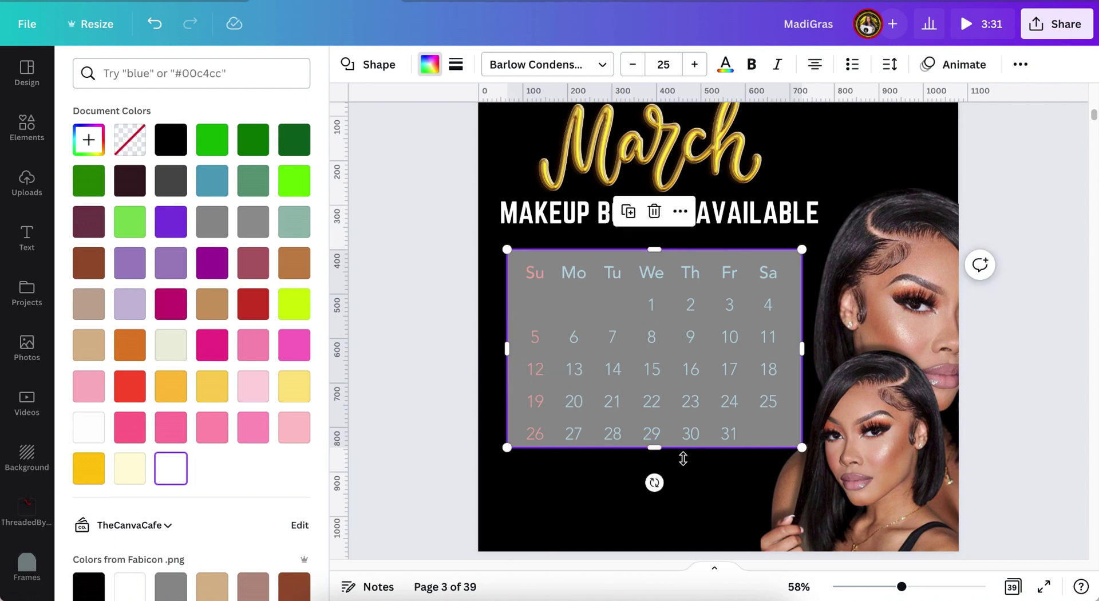
drag(653, 450, 658, 488)
Send the box to the back behind the calendar and restore it to fully opaque white.
scroll(658, 491, down, 2)
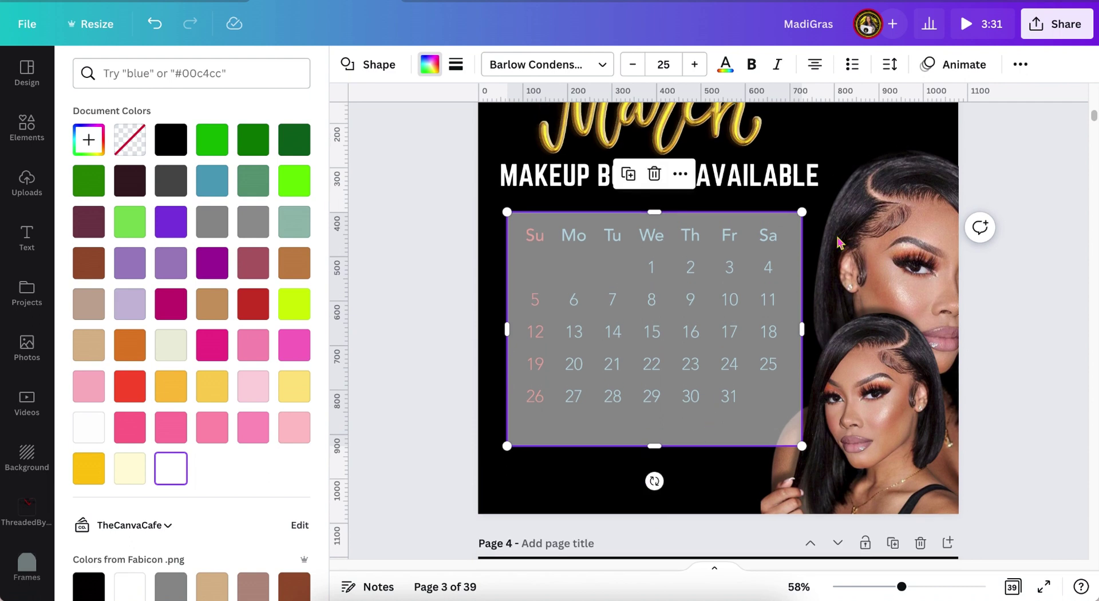
click(1018, 65)
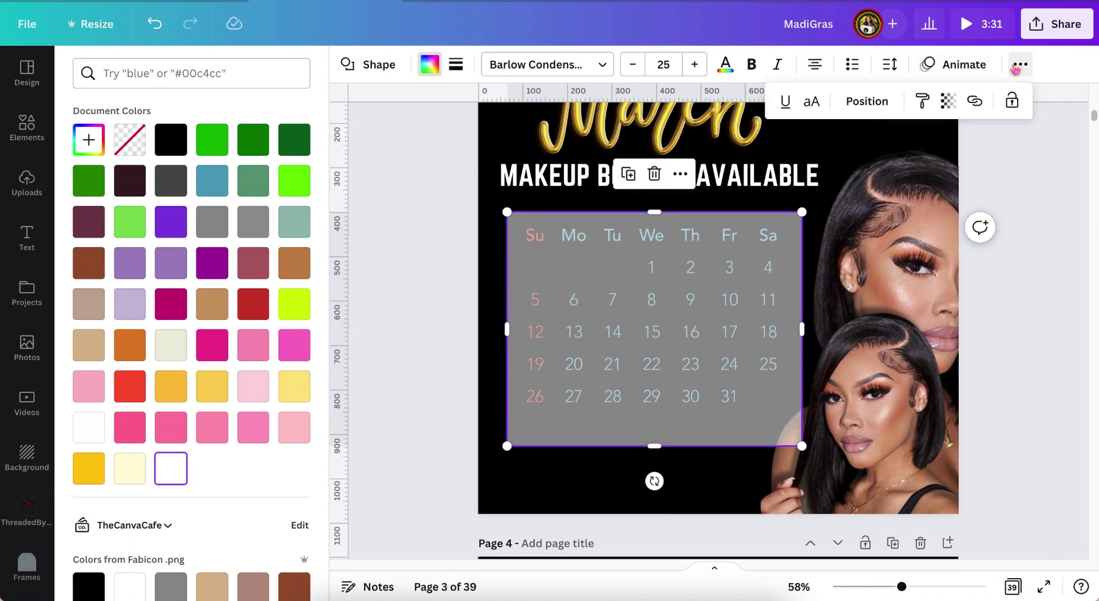
click(868, 101)
click(817, 179)
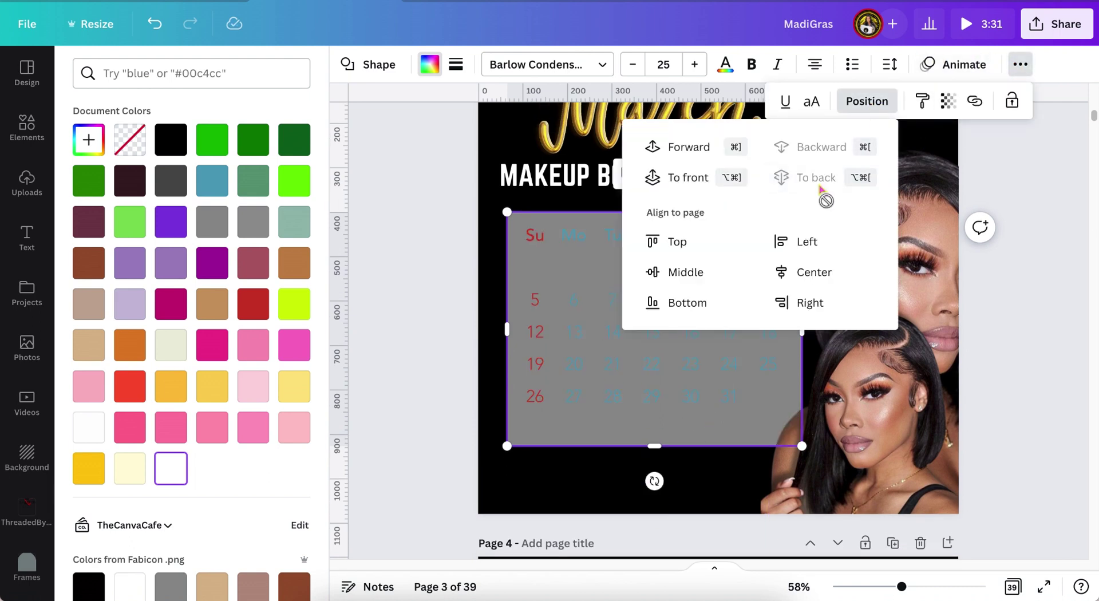
click(951, 101)
drag(891, 166, 1010, 165)
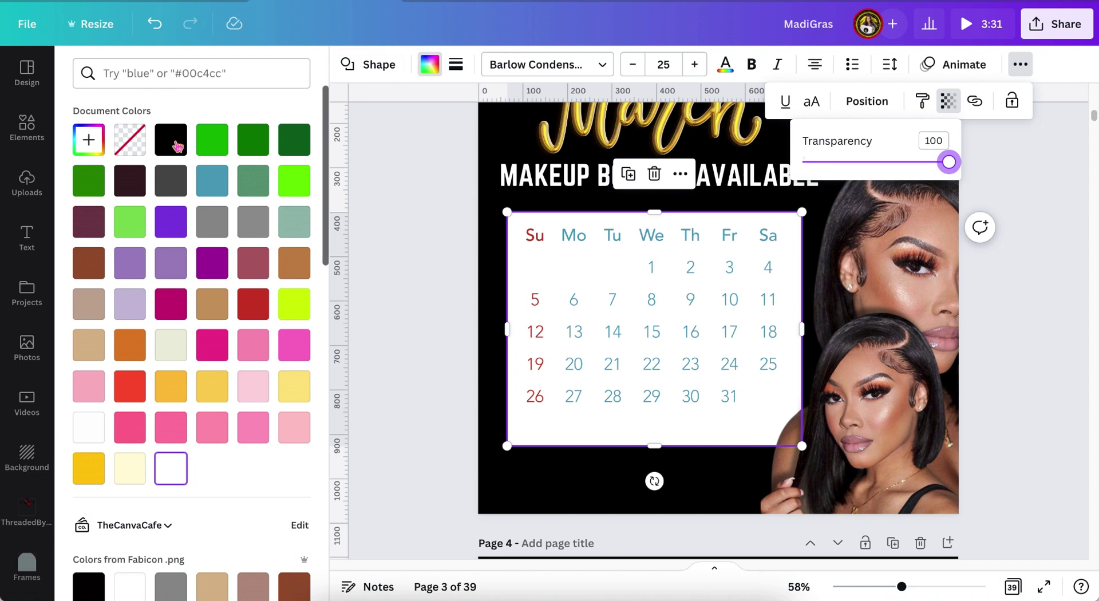
click(179, 477)
click(393, 354)
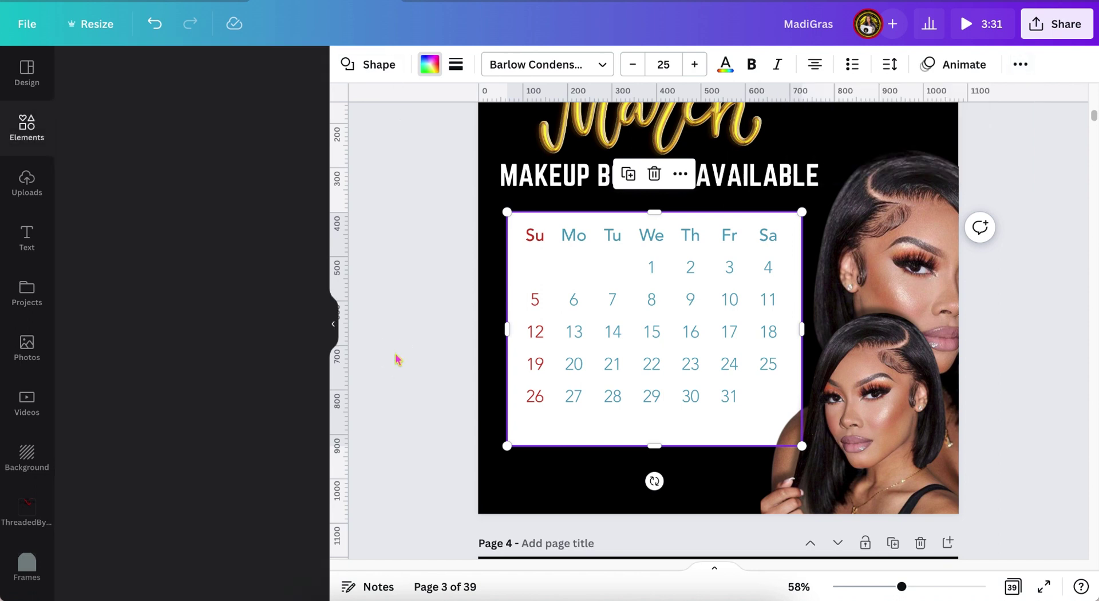
Recolour the calendar's red Sunday dates lime green and its teal days and dates black.
click(562, 279)
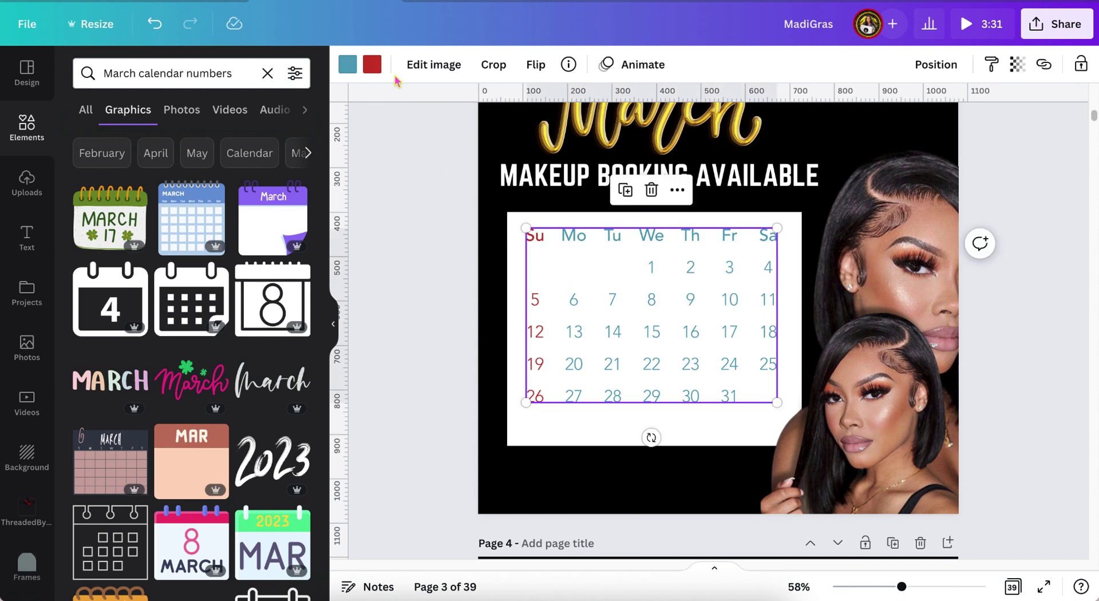
click(372, 64)
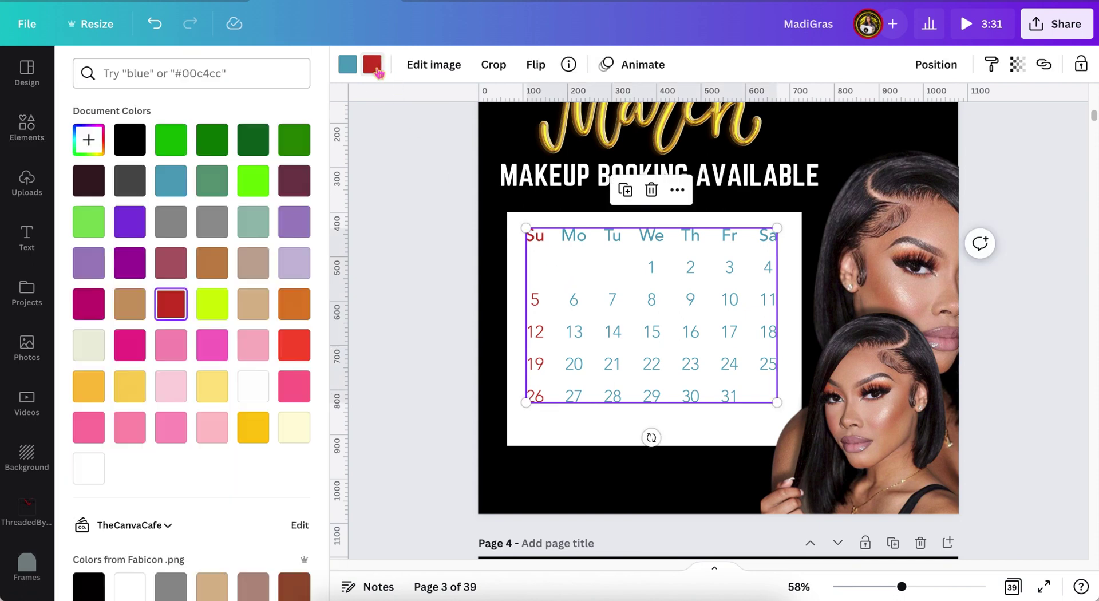
click(298, 142)
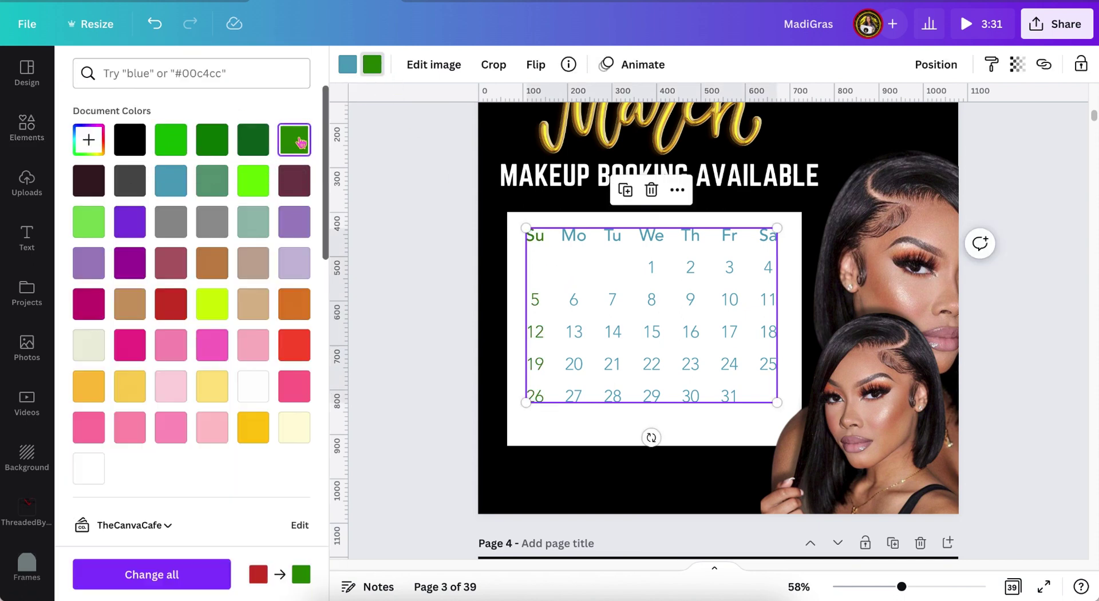
click(348, 64)
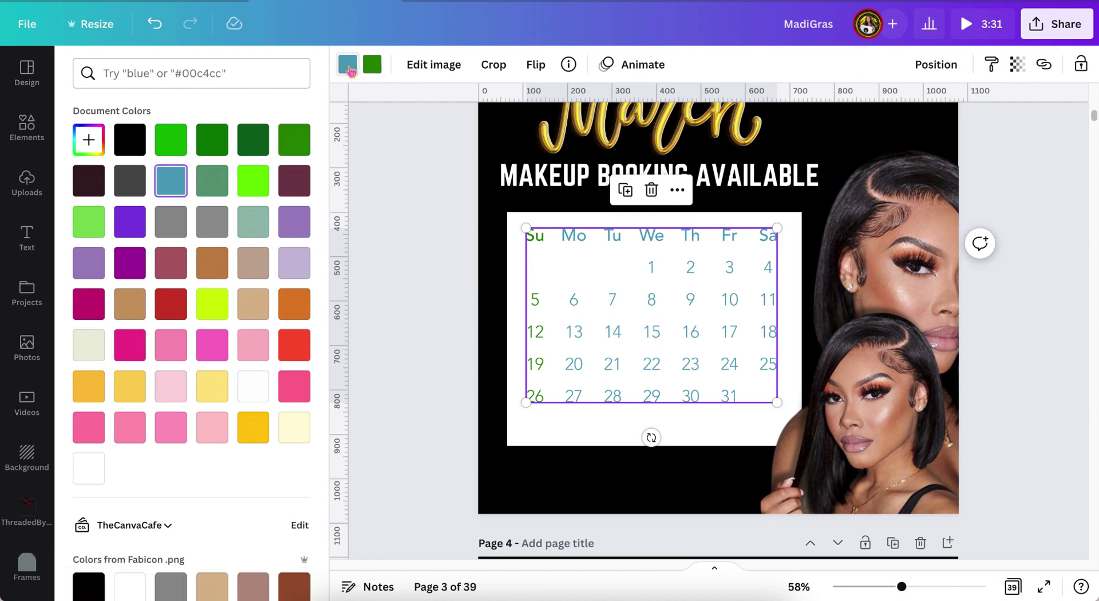
click(130, 140)
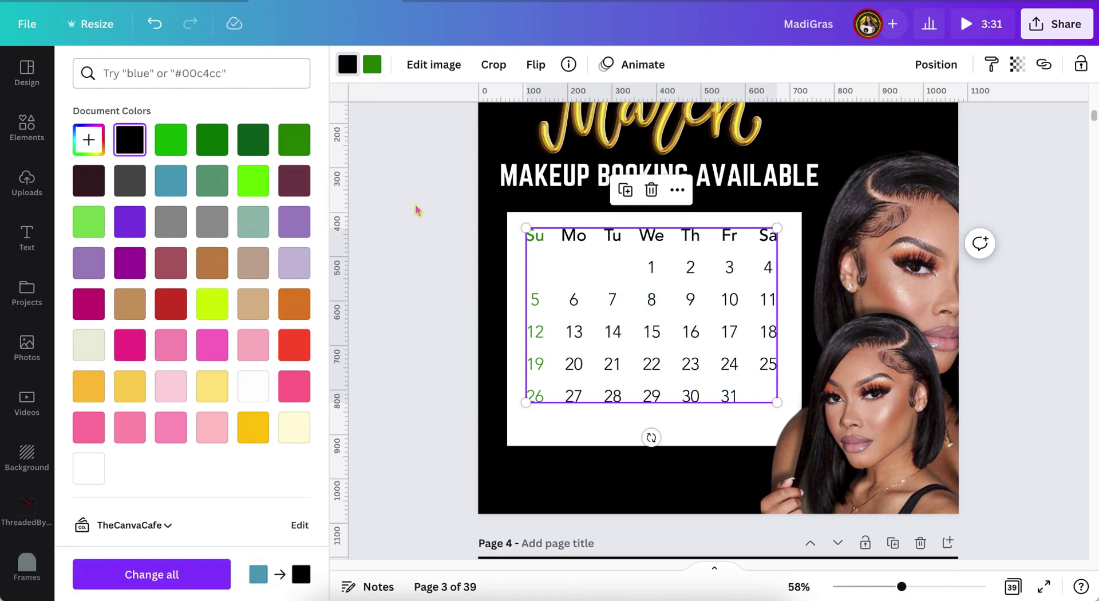
click(372, 65)
click(253, 181)
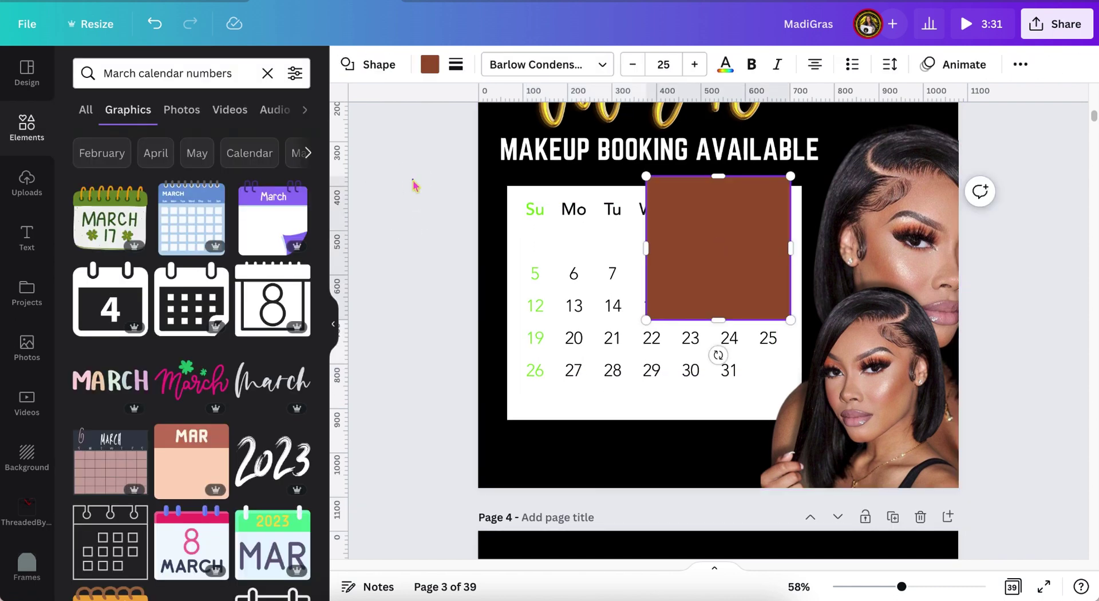
click(415, 185)
Reshape the brown rectangle into a light grey bar behind the weekday labels.
click(740, 253)
drag(718, 319, 598, 260)
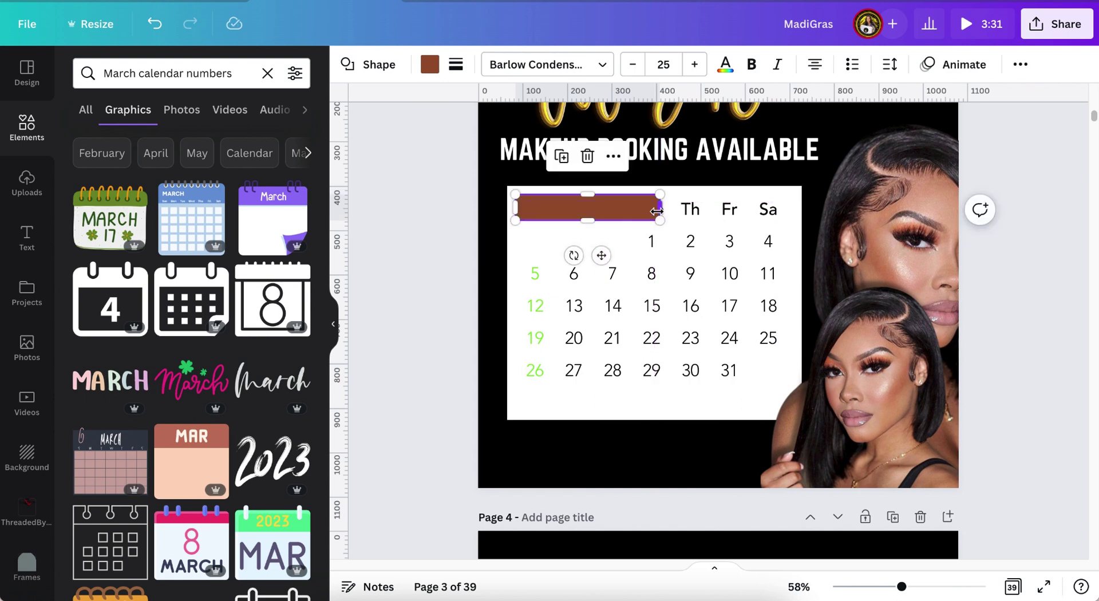
drag(691, 209, 792, 207)
click(1021, 64)
click(867, 101)
click(783, 148)
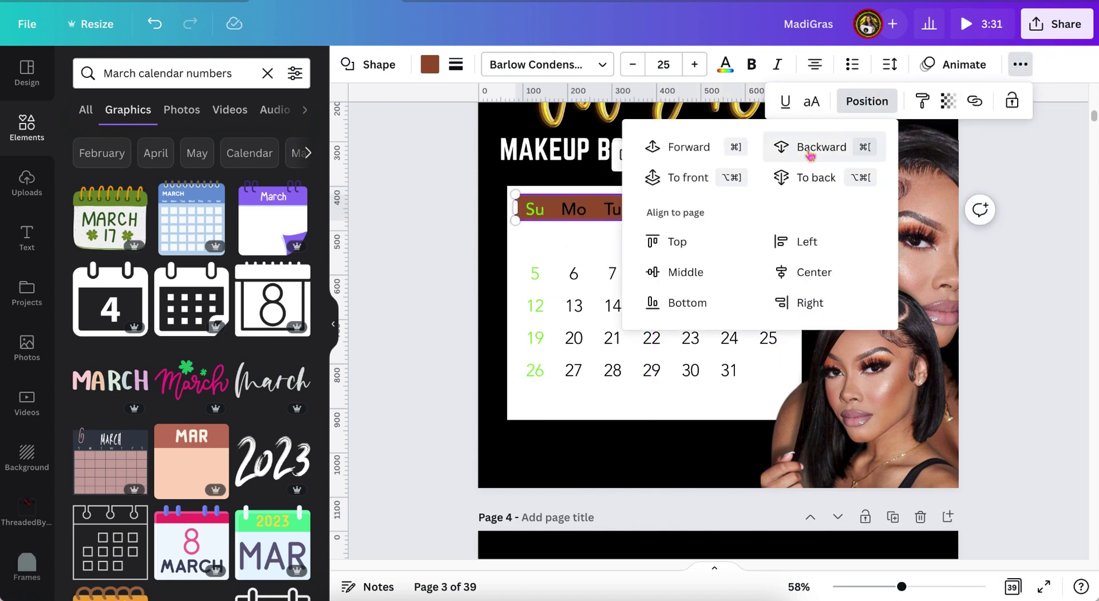
click(429, 64)
scroll(246, 412, down, 3)
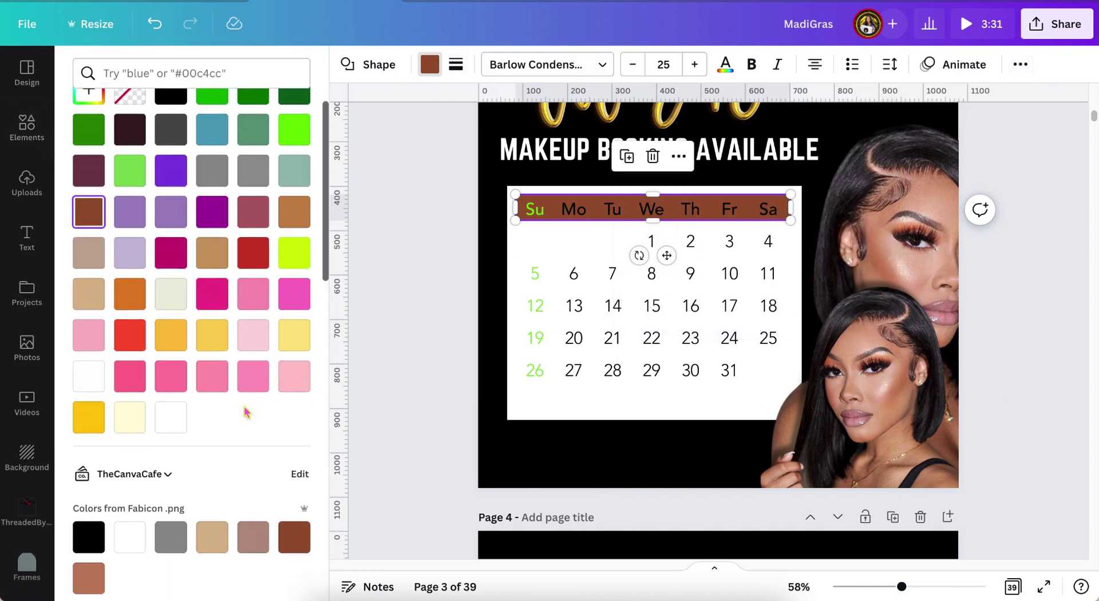
scroll(246, 412, down, 4)
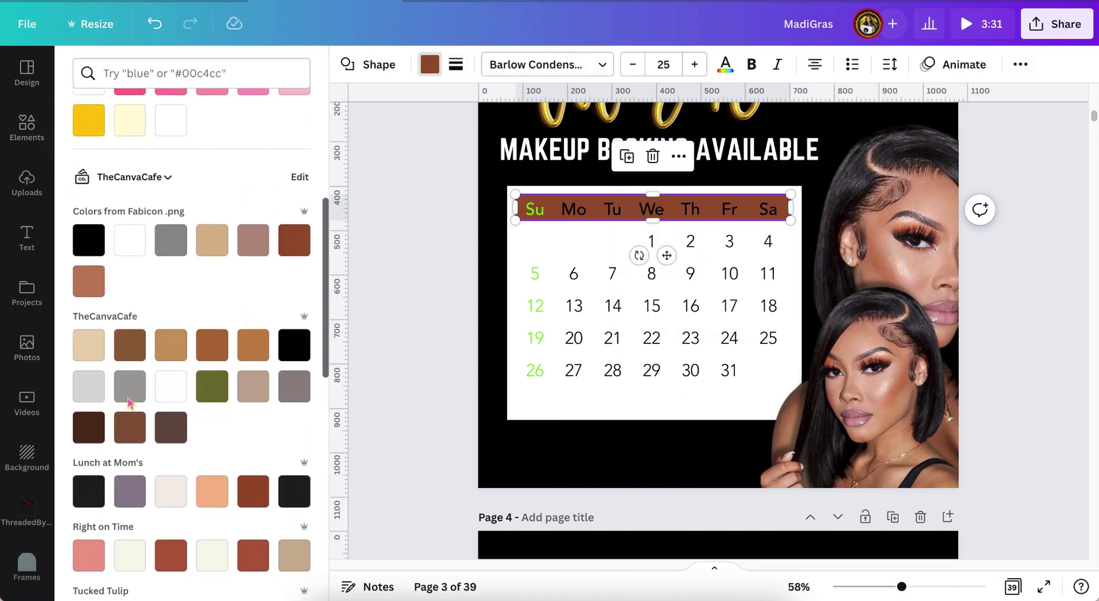
click(91, 388)
click(402, 263)
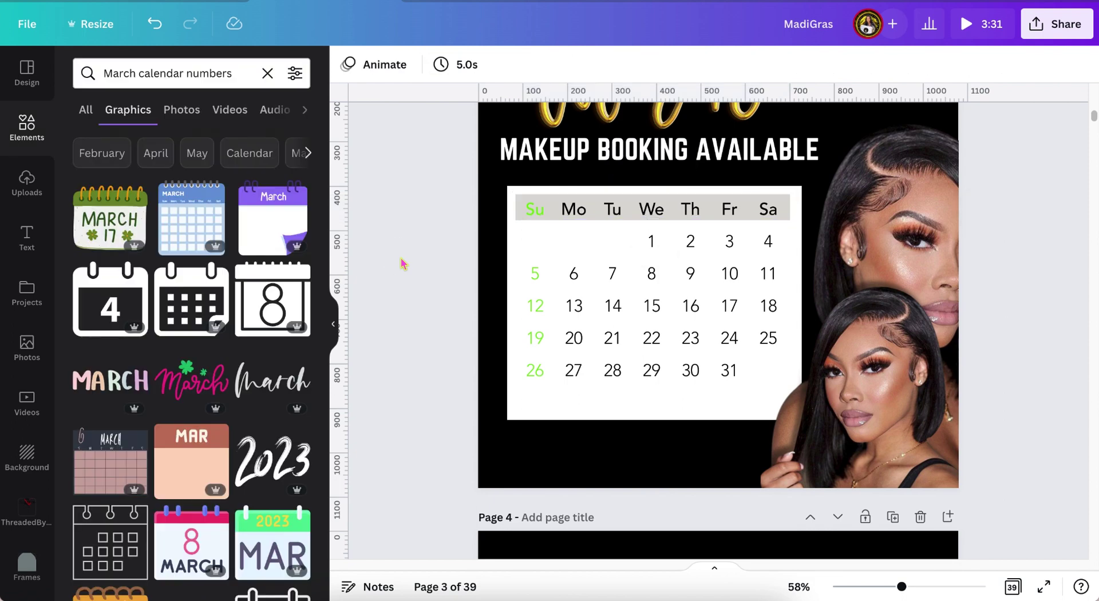
Add a gold gradient graphic and trim it into a thin bar spanning the Su–Sa header.
click(606, 331)
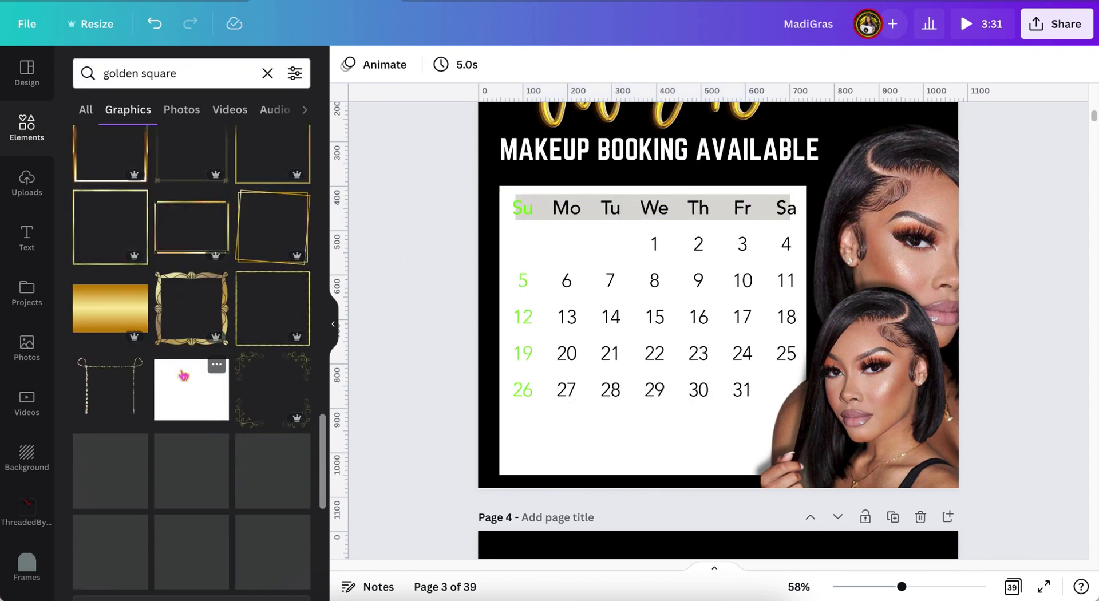
click(113, 321)
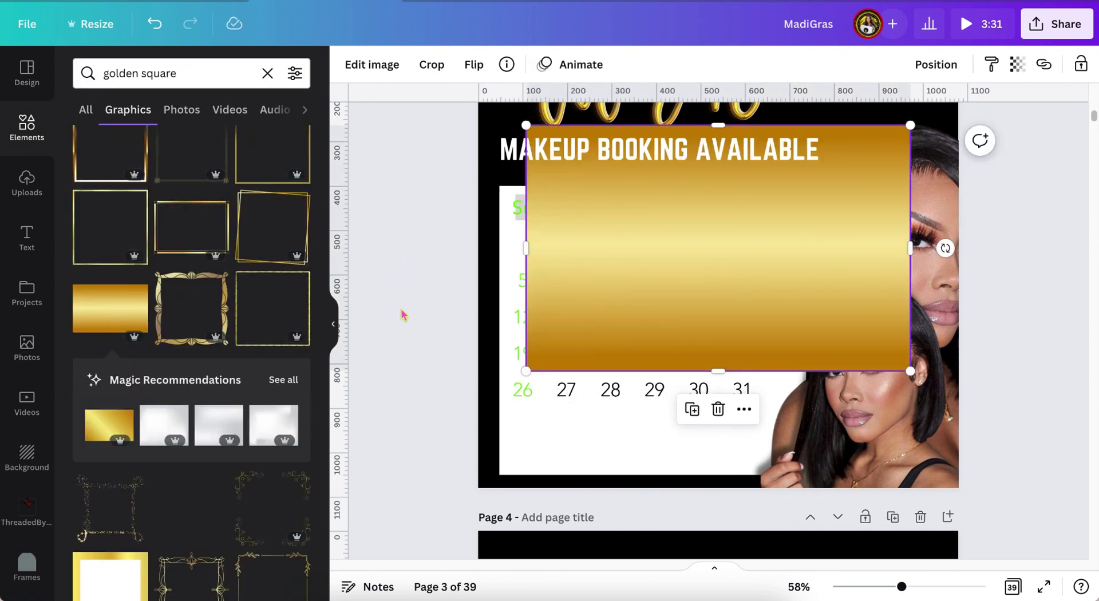
scroll(172, 423, down, 6)
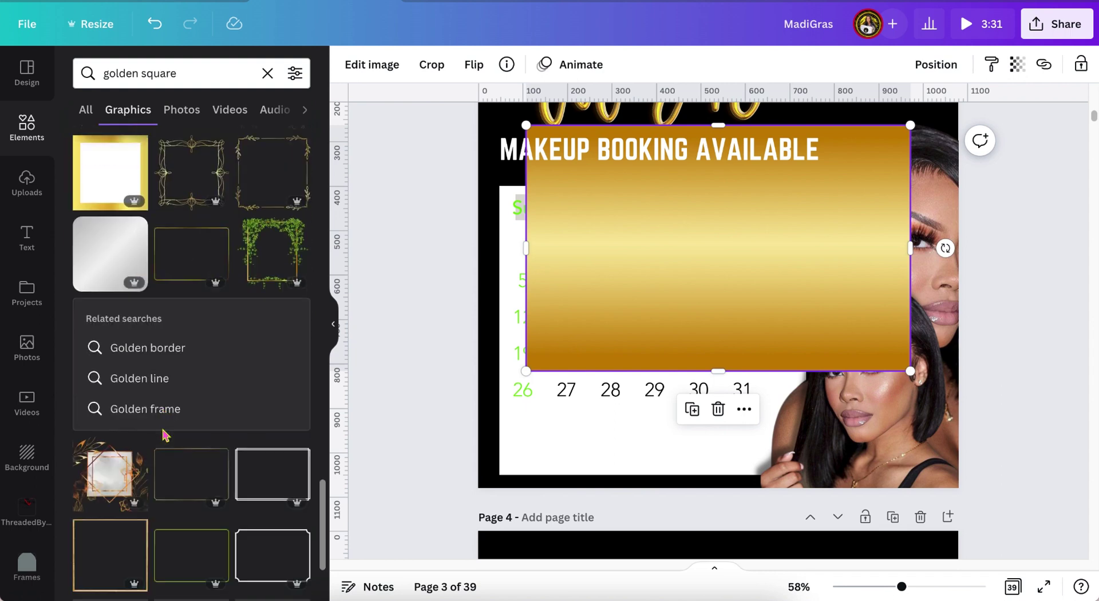
drag(720, 125, 718, 177)
drag(718, 369, 720, 298)
drag(912, 175, 792, 256)
drag(651, 296, 650, 279)
drag(652, 218, 651, 248)
drag(662, 312, 642, 258)
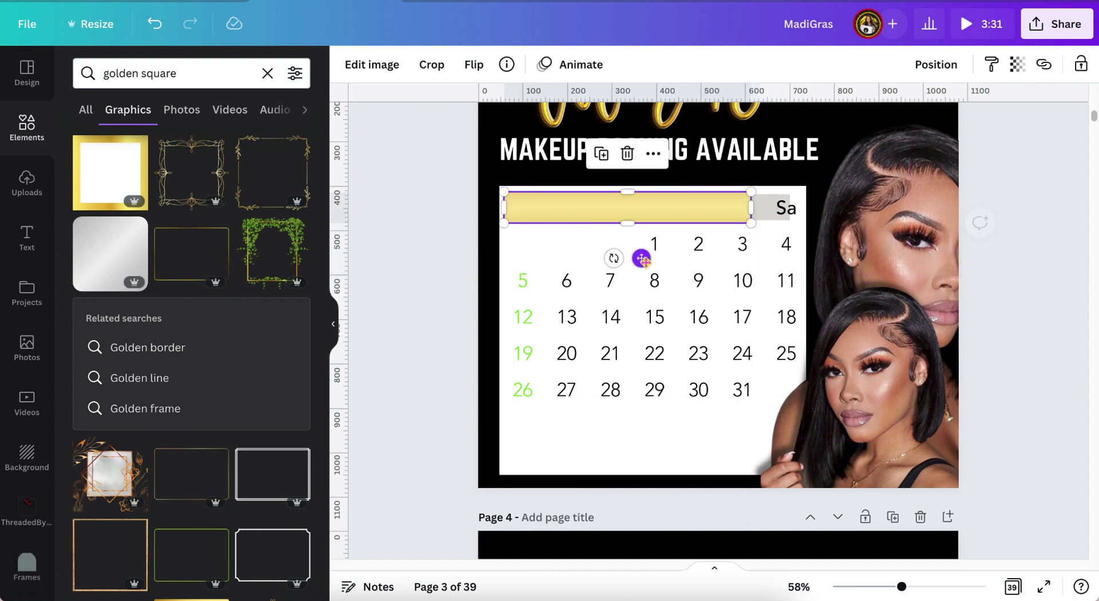
drag(750, 207, 800, 207)
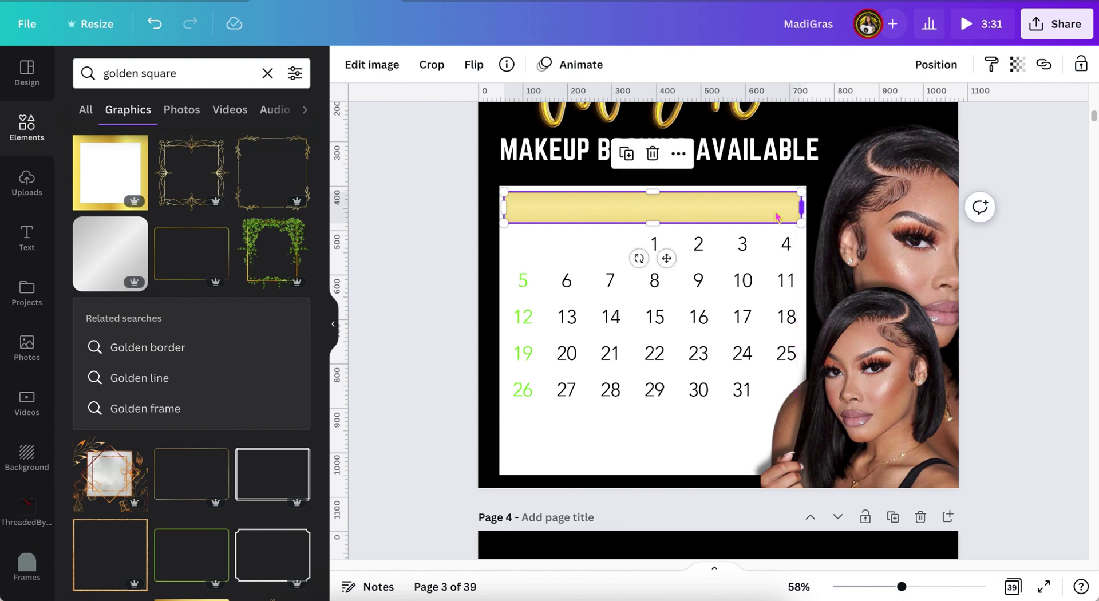
key(Escape)
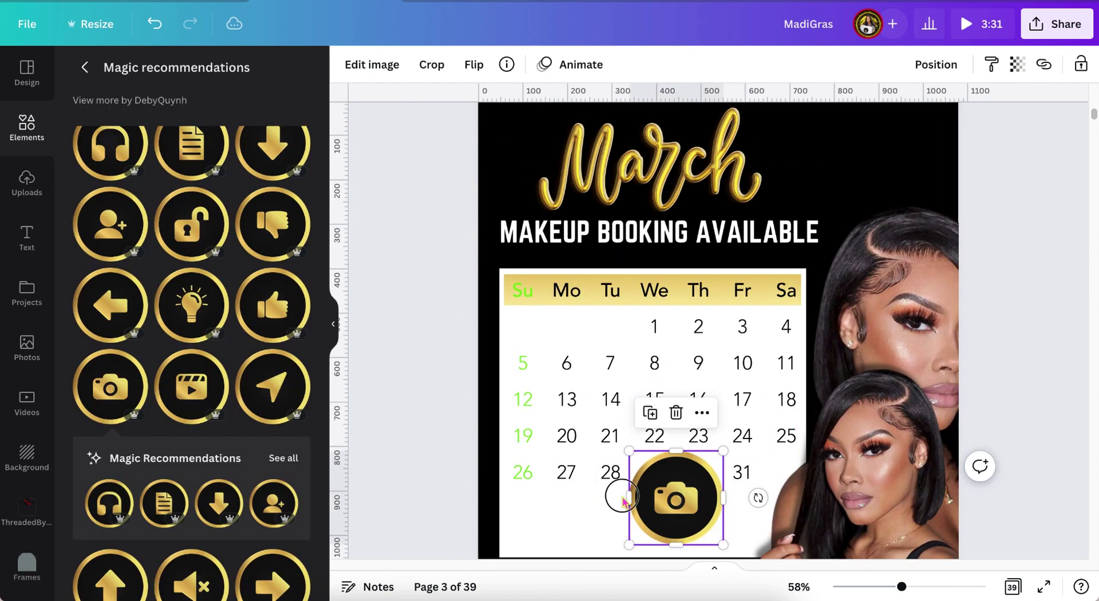
drag(622, 500, 498, 501)
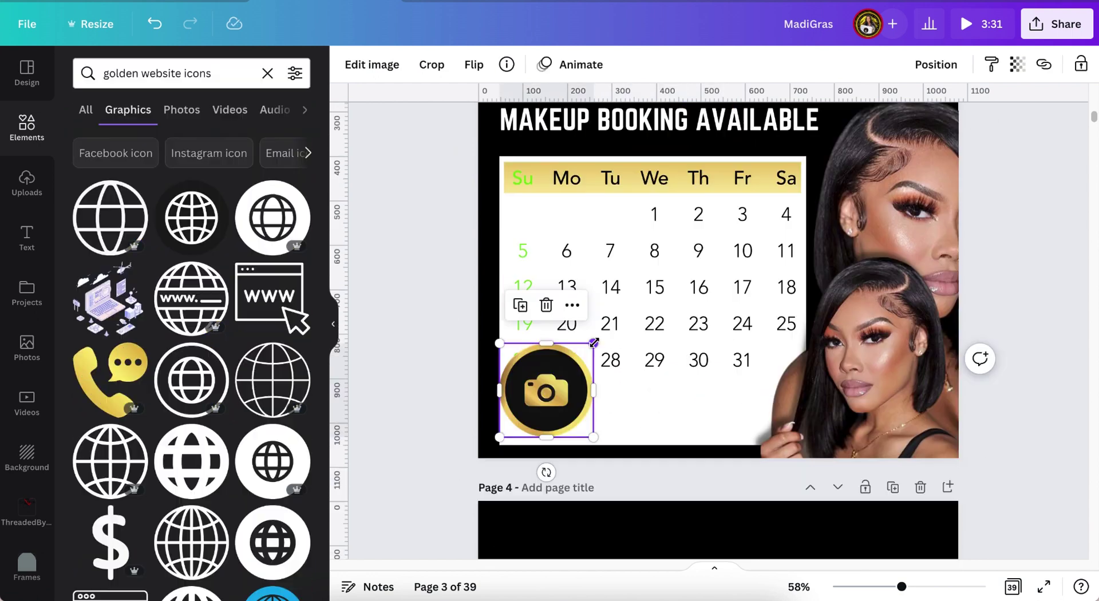
drag(588, 343, 534, 405)
drag(525, 473, 544, 458)
text(t@y)
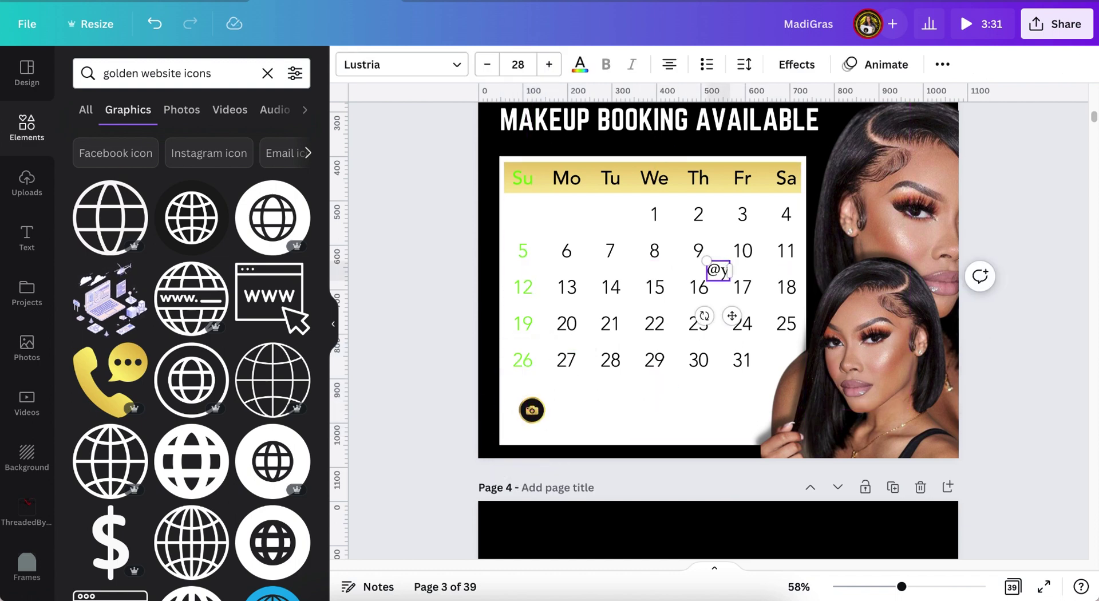
drag(731, 315, 623, 455)
drag(673, 410, 701, 410)
click(941, 64)
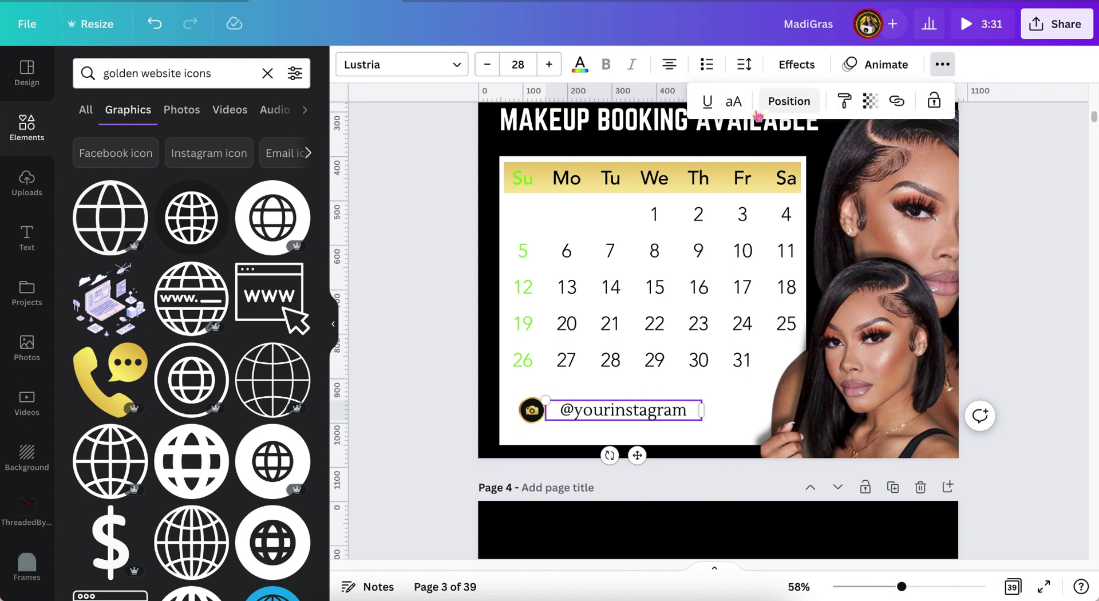
click(734, 103)
click(518, 64)
text(21)
key(Return)
click(666, 68)
key(ctrl+d)
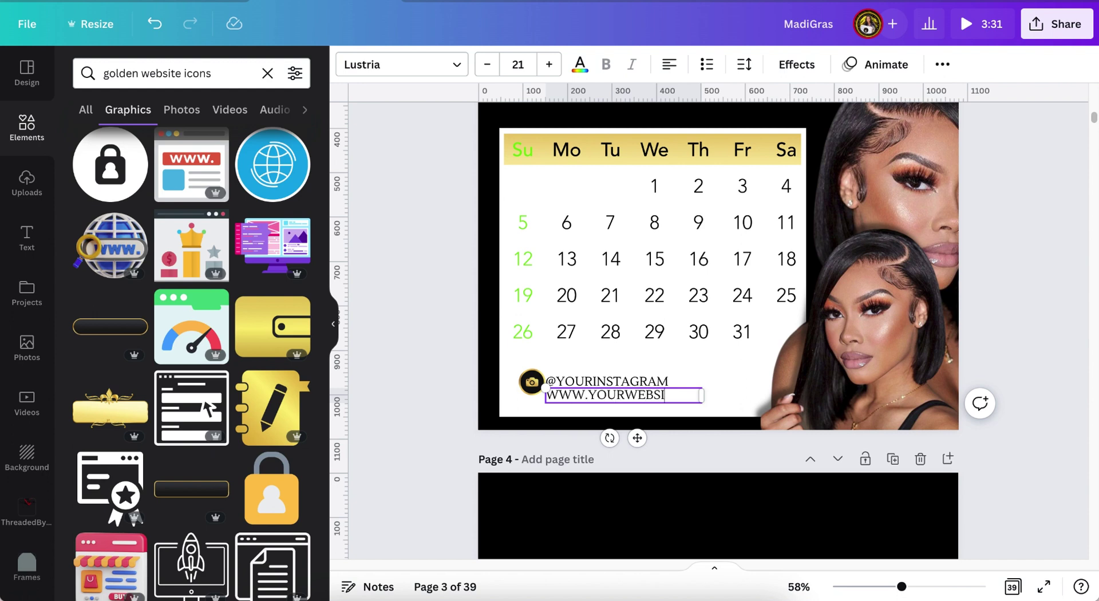
drag(704, 399, 732, 401)
drag(646, 434, 626, 442)
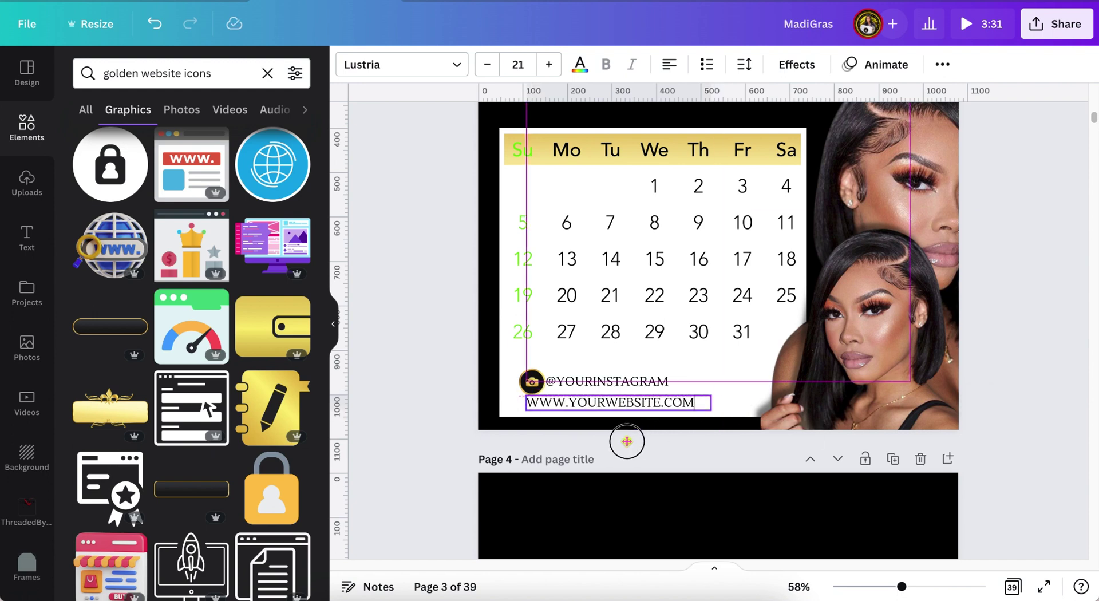
click(744, 64)
drag(793, 131, 818, 131)
drag(704, 411, 736, 404)
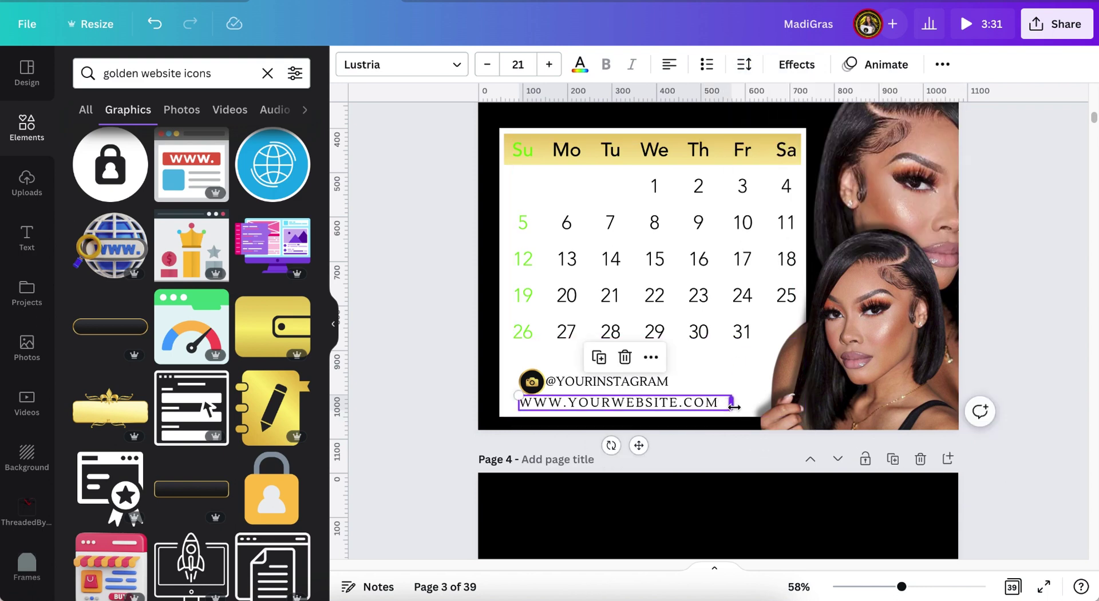
drag(639, 445, 668, 443)
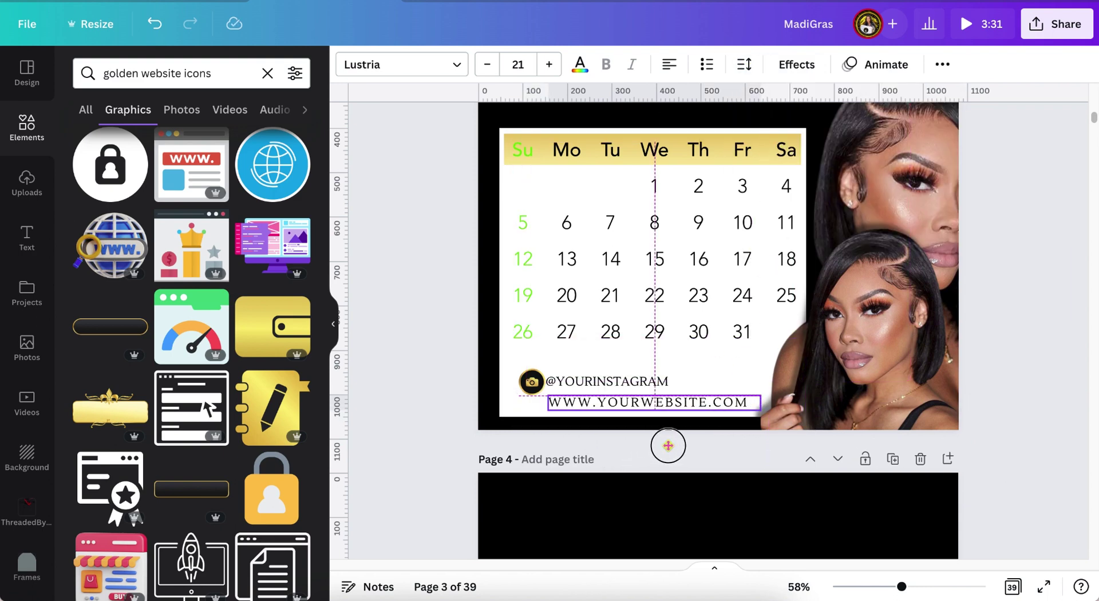
Line up the camera icon with the handle, shrink the handle to size 18, and add a gold clover.
drag(575, 381, 606, 378)
drag(531, 382, 559, 382)
click(610, 389)
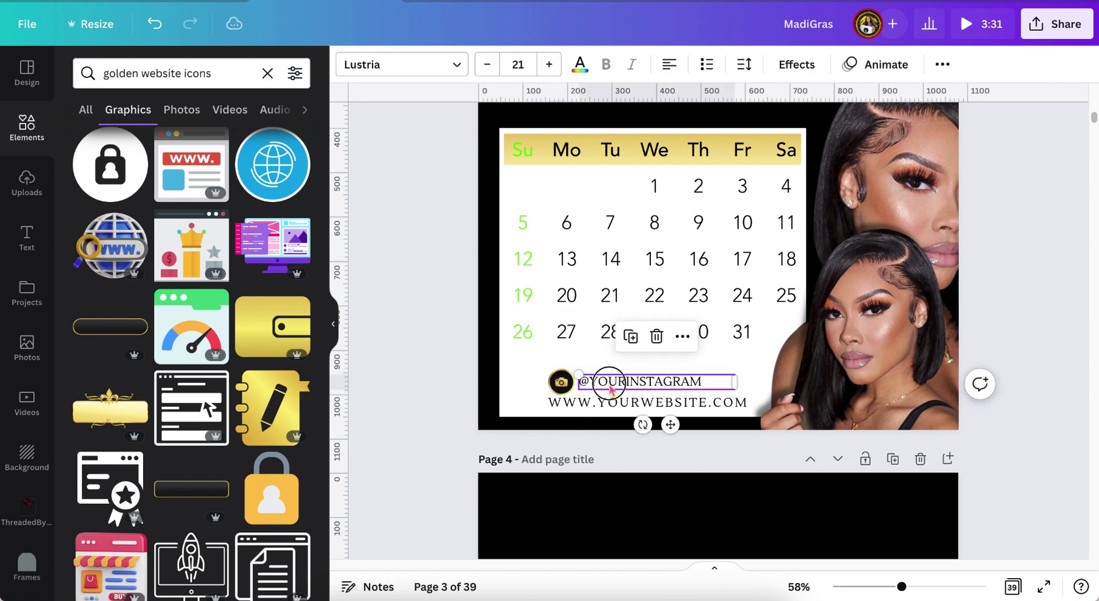
click(554, 387)
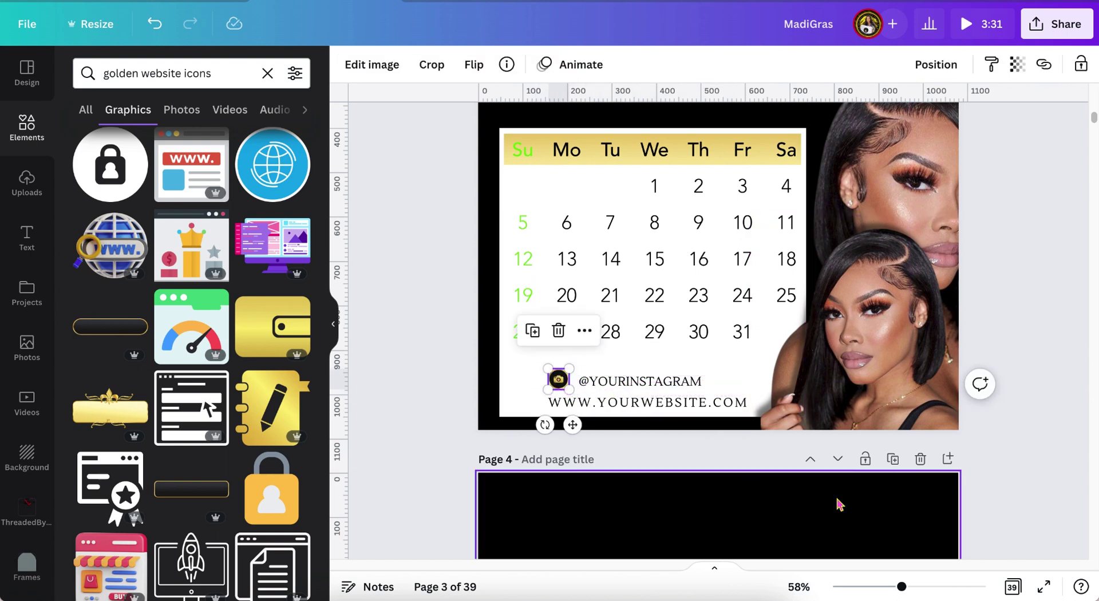
drag(901, 586, 921, 587)
drag(465, 463, 464, 467)
drag(573, 409, 557, 414)
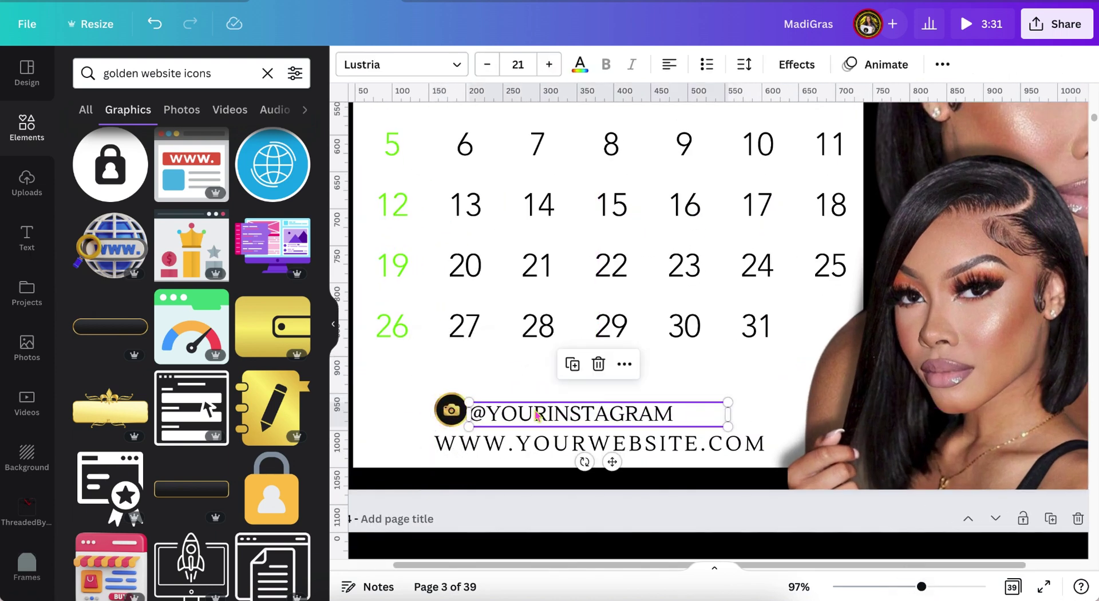
key(super+shift+comma)
key(super+shift+comma)
key(super+shift+comma)
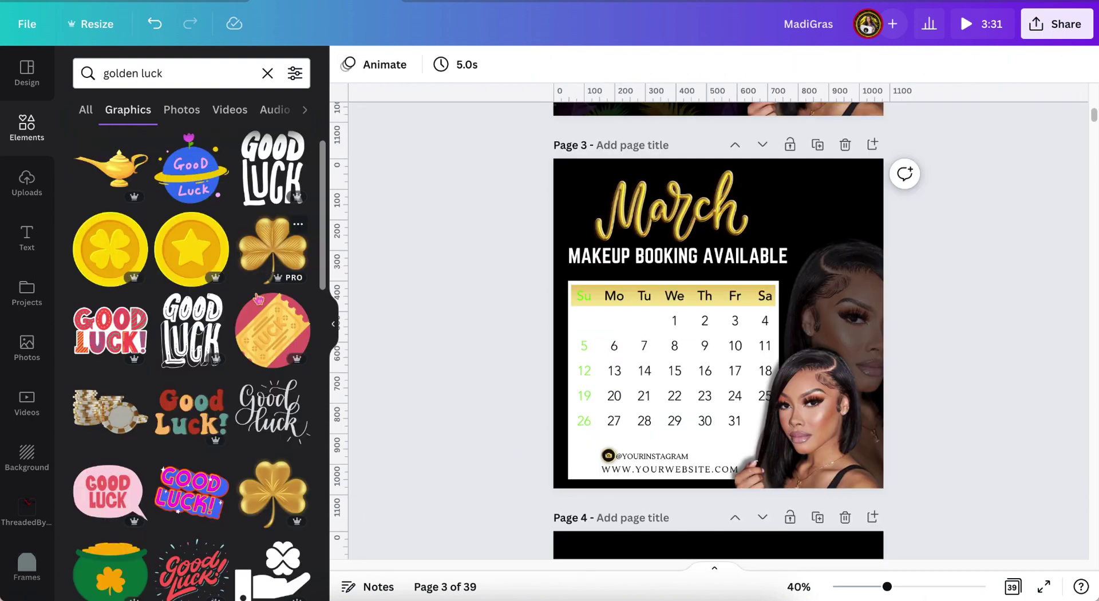
click(274, 177)
Shrink the gold clover, tilt it about 40 degrees, and tuck it beside March's final letter.
scroll(244, 418, down, 8)
scroll(245, 418, down, 10)
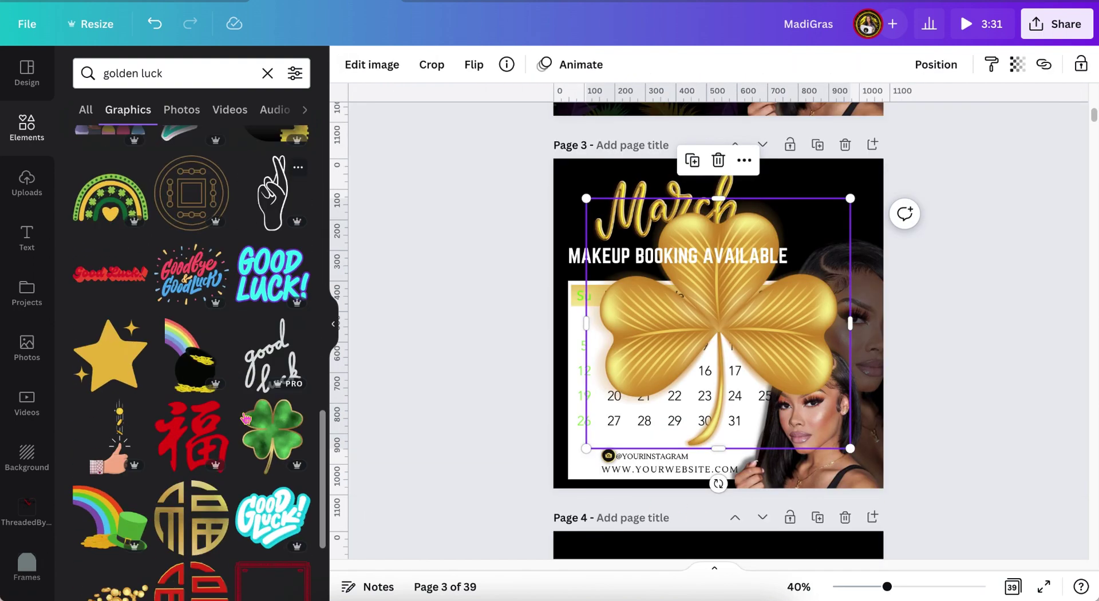
scroll(245, 419, down, 10)
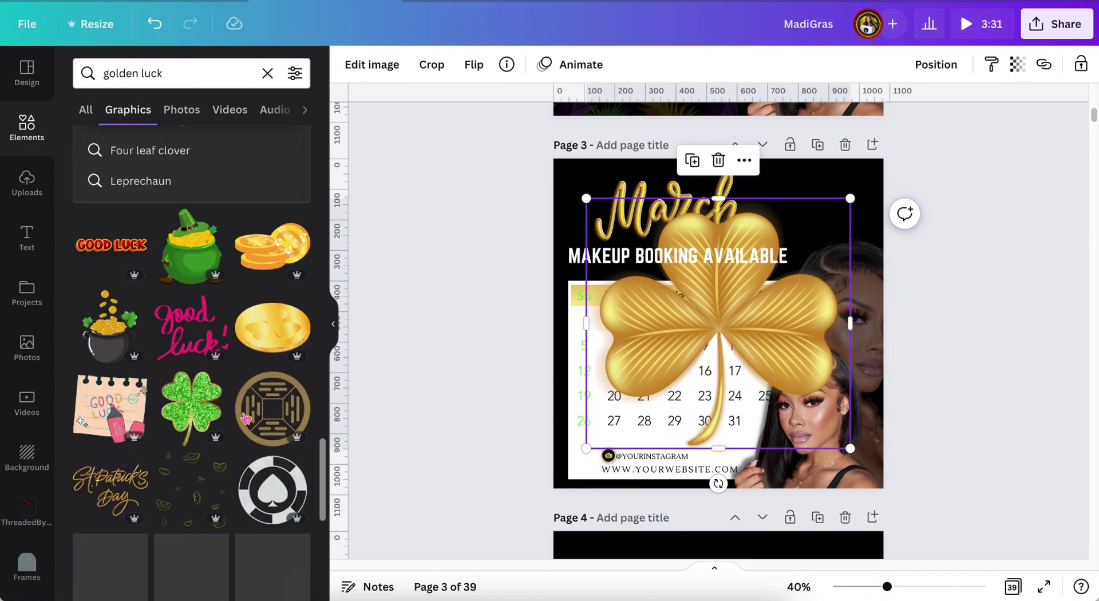
drag(850, 198, 736, 320)
drag(664, 424, 606, 245)
drag(577, 285, 478, 324)
drag(733, 189, 683, 197)
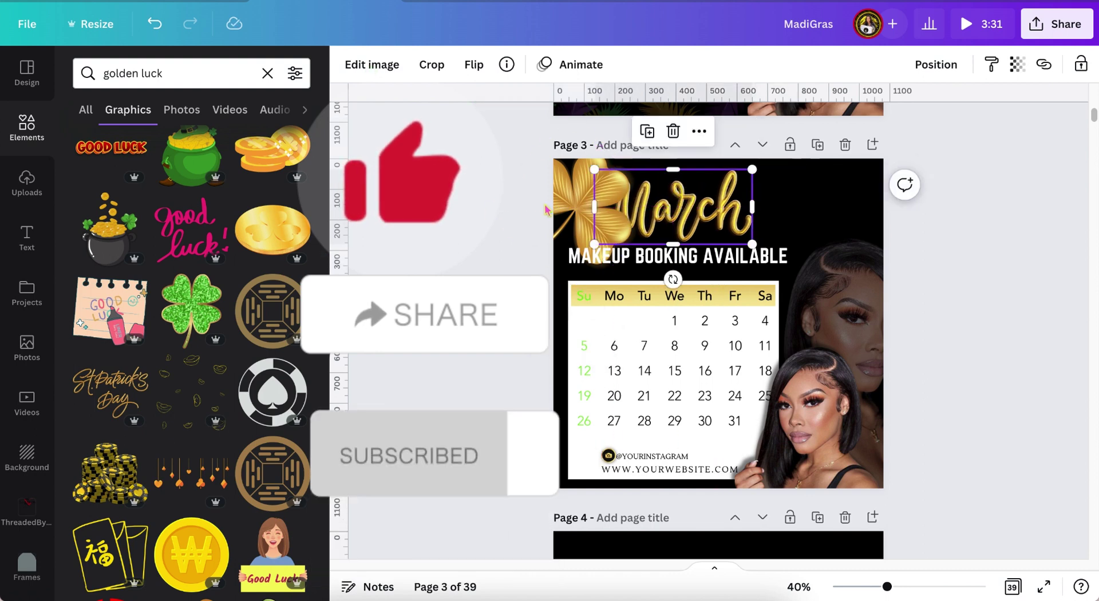
click(525, 216)
drag(525, 216, 776, 194)
drag(769, 155, 779, 150)
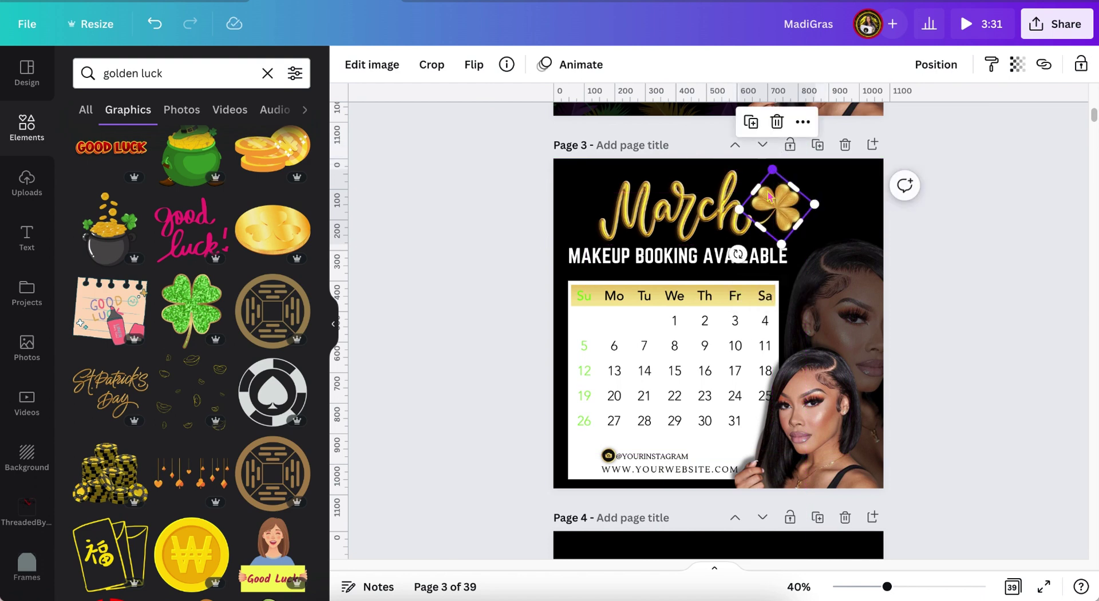
click(968, 390)
drag(886, 587, 905, 586)
scroll(772, 286, up, 3)
click(804, 249)
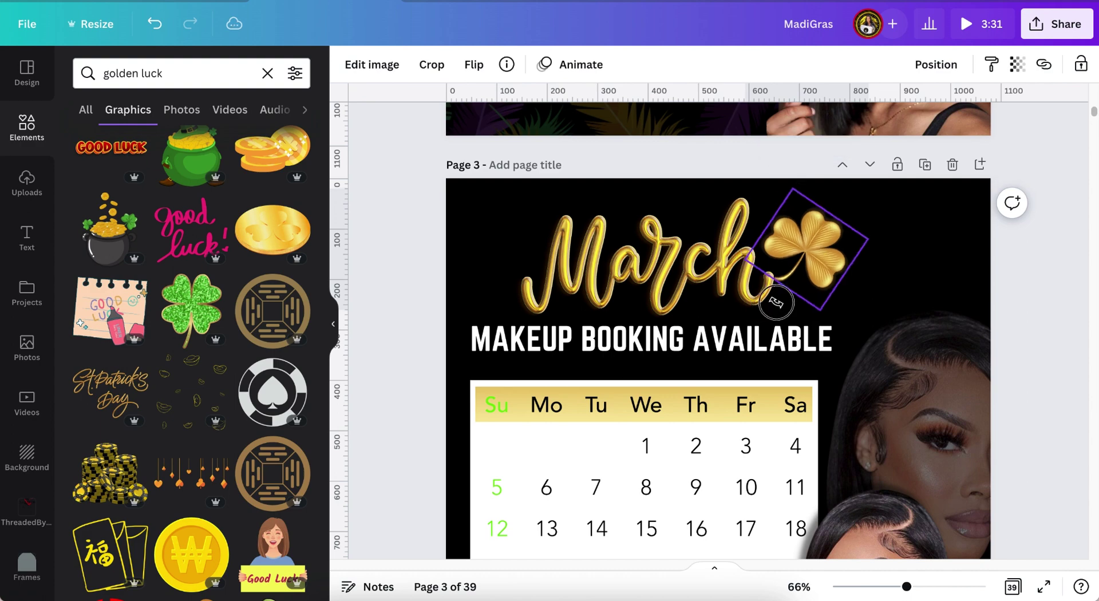
Stretch the clover-scatter pattern across page 3, send it to the back, and fade it to transparency 45.
click(935, 64)
click(891, 110)
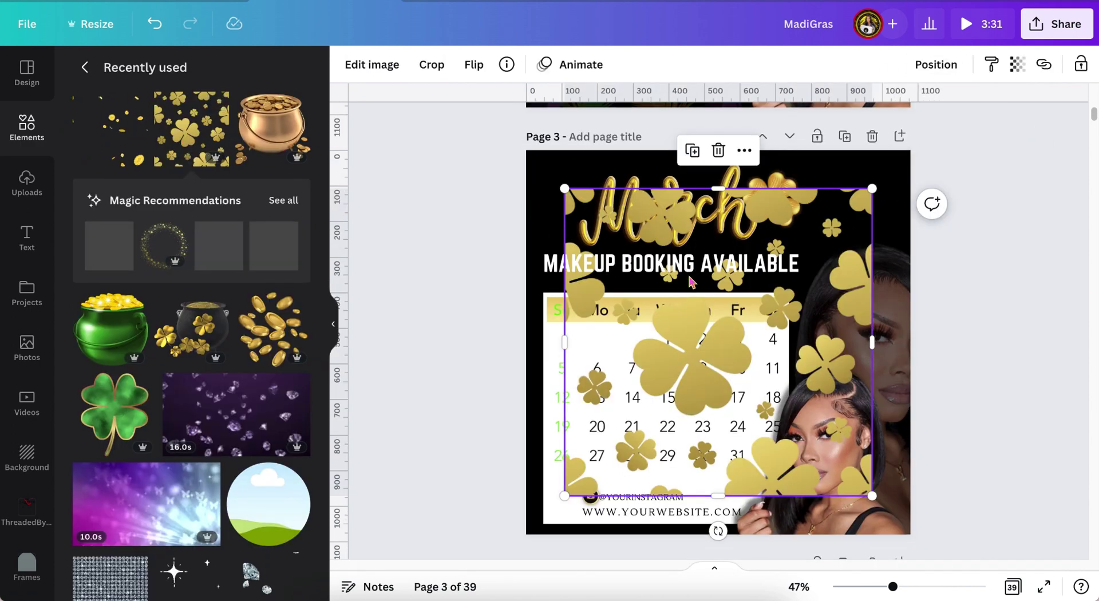
drag(691, 281, 653, 242)
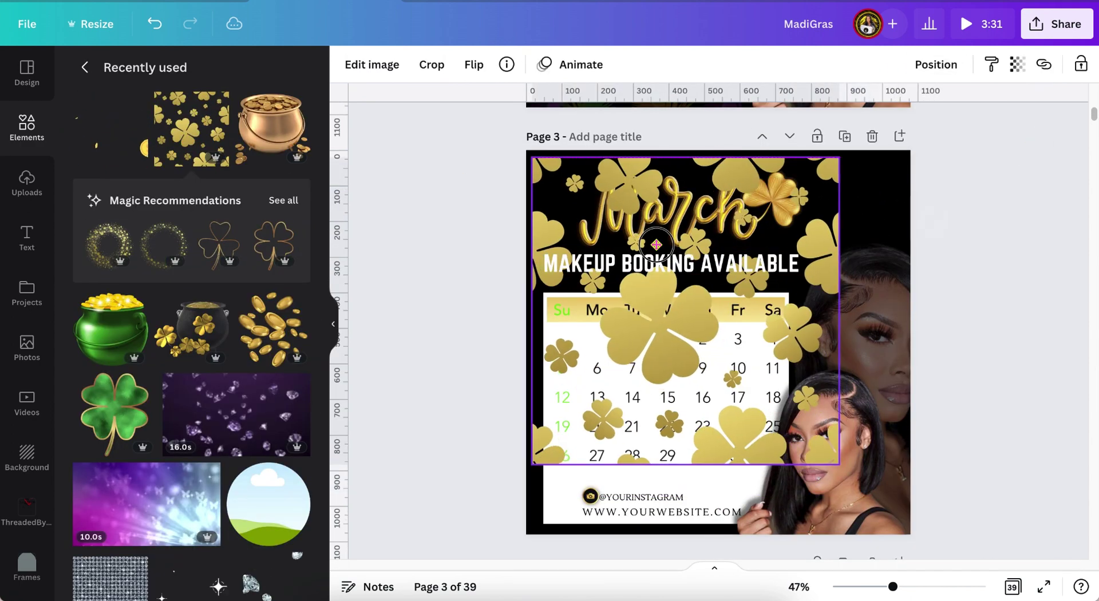
drag(830, 457, 901, 524)
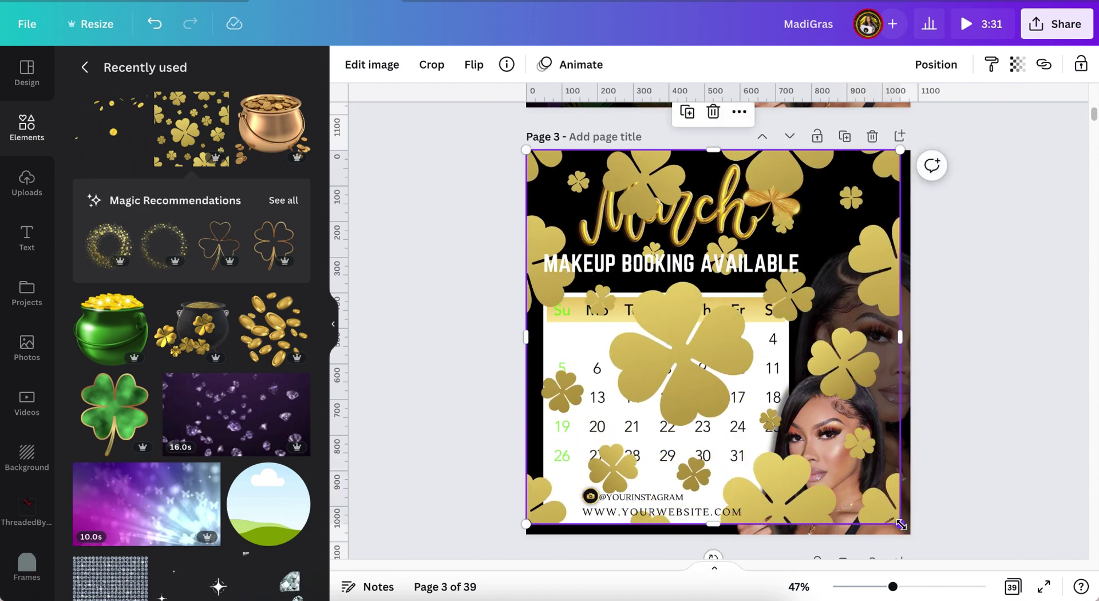
drag(900, 334, 908, 334)
click(956, 66)
click(874, 140)
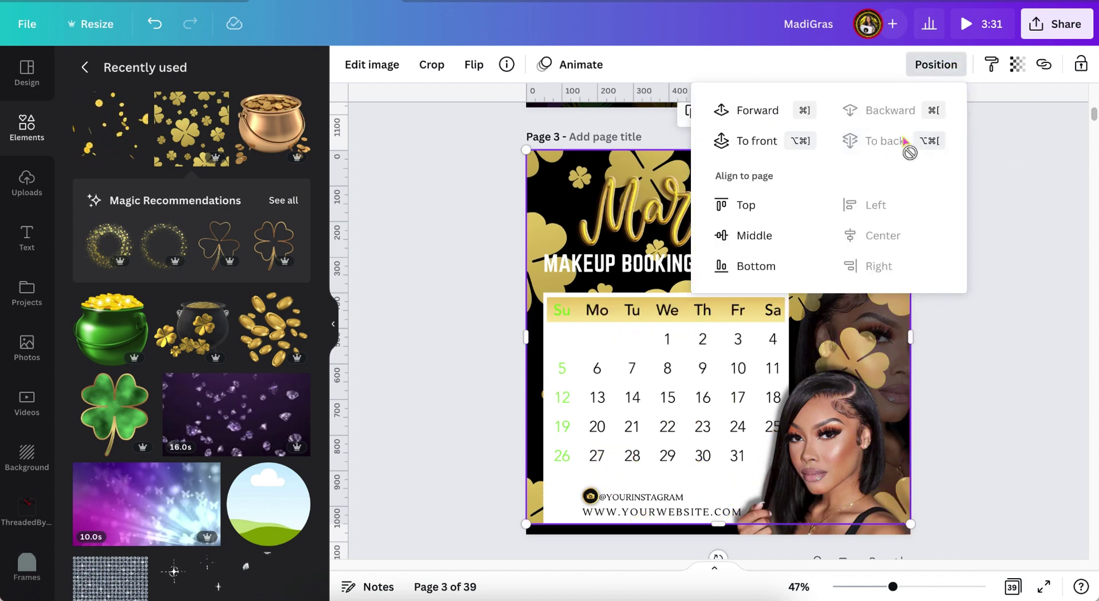
click(1018, 65)
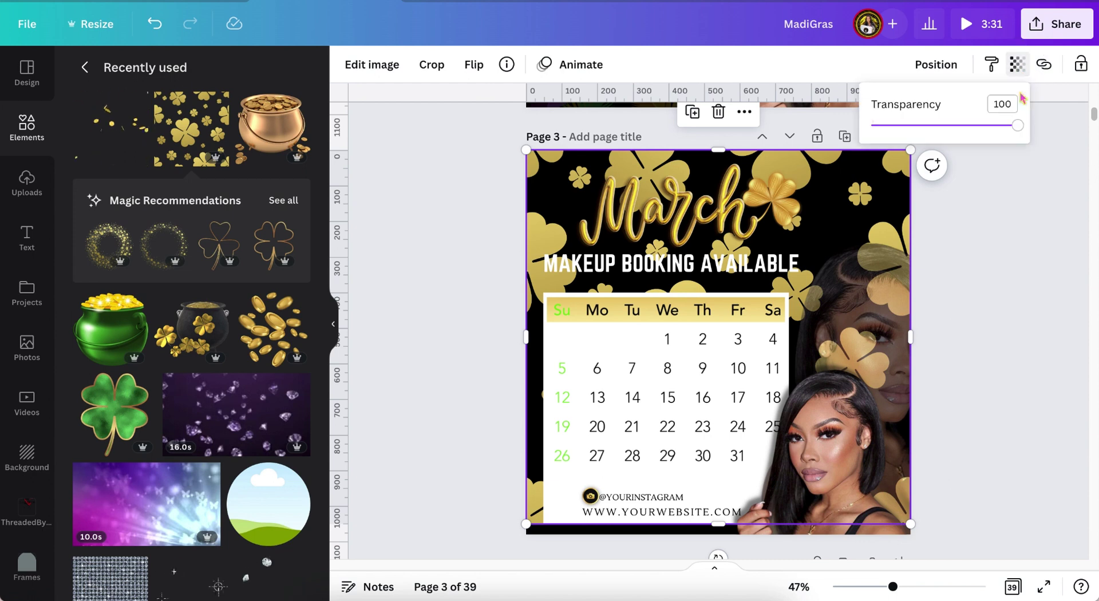
drag(1017, 126, 937, 125)
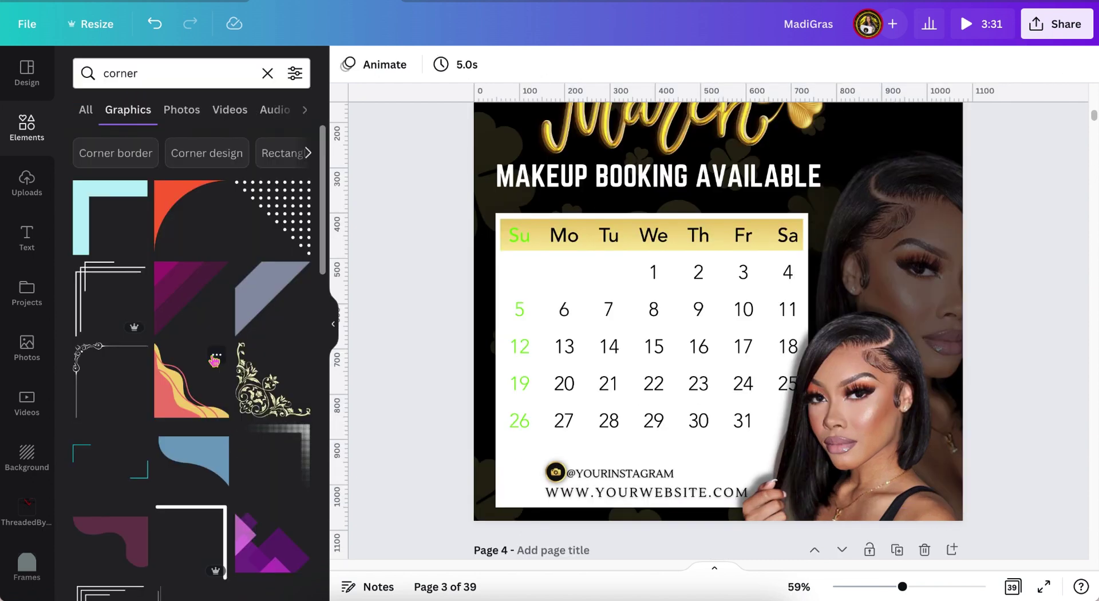
Add the page-curl graphic, shrink it, and place it at the calendar's bottom-left corner.
scroll(211, 360, down, 5)
scroll(213, 360, down, 5)
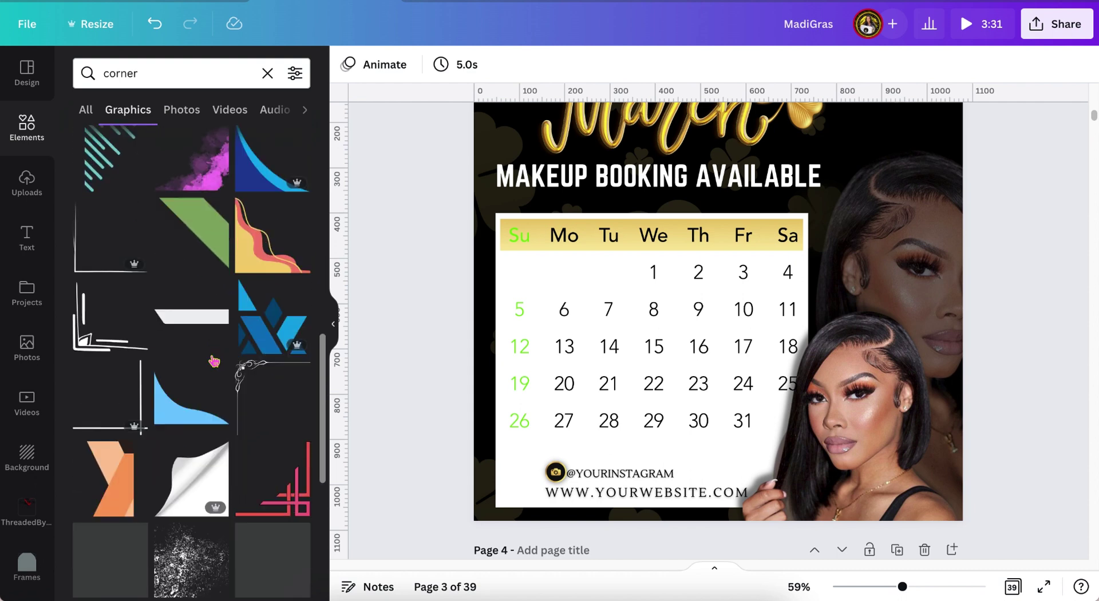
click(206, 316)
scroll(765, 197, up, 2)
drag(754, 309, 633, 399)
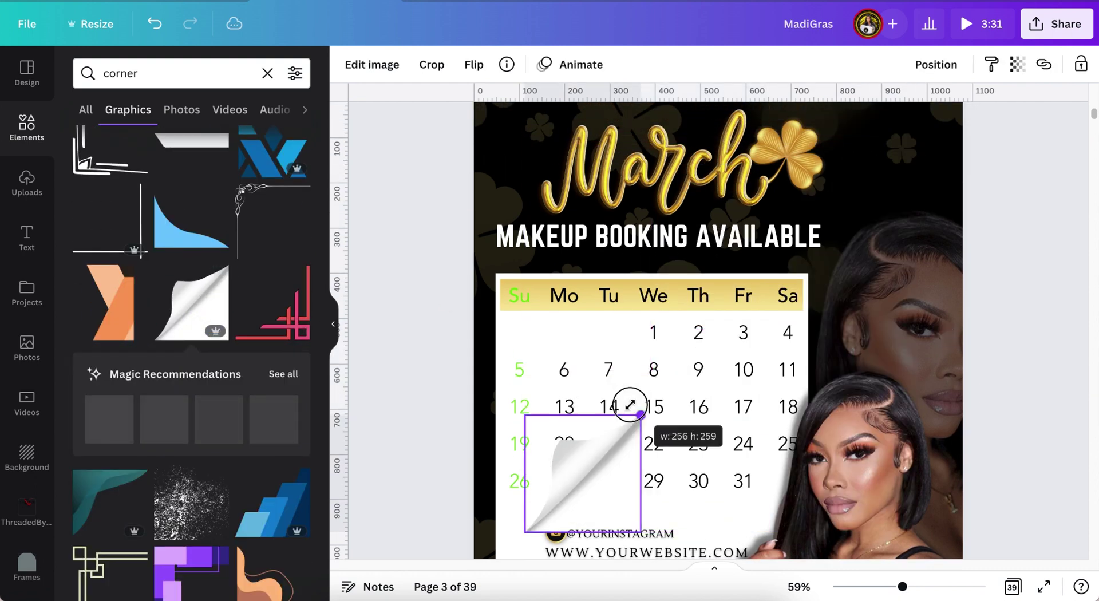
drag(589, 462, 540, 534)
scroll(544, 515, down, 3)
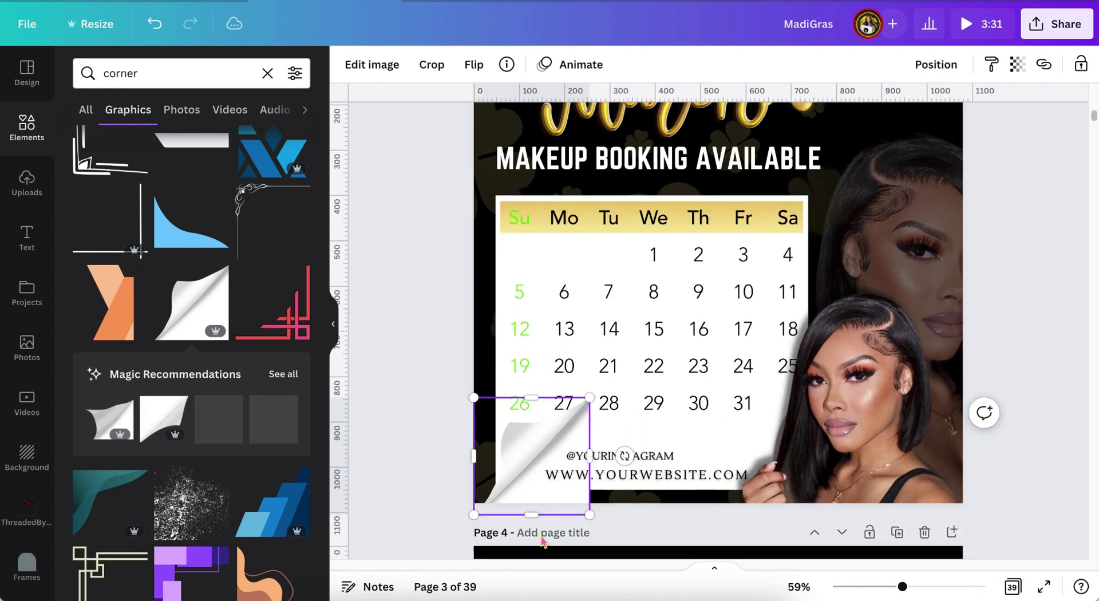
drag(535, 462, 549, 438)
Flip the page curl horizontally, then shrink it slightly and fine-tune its position.
click(464, 66)
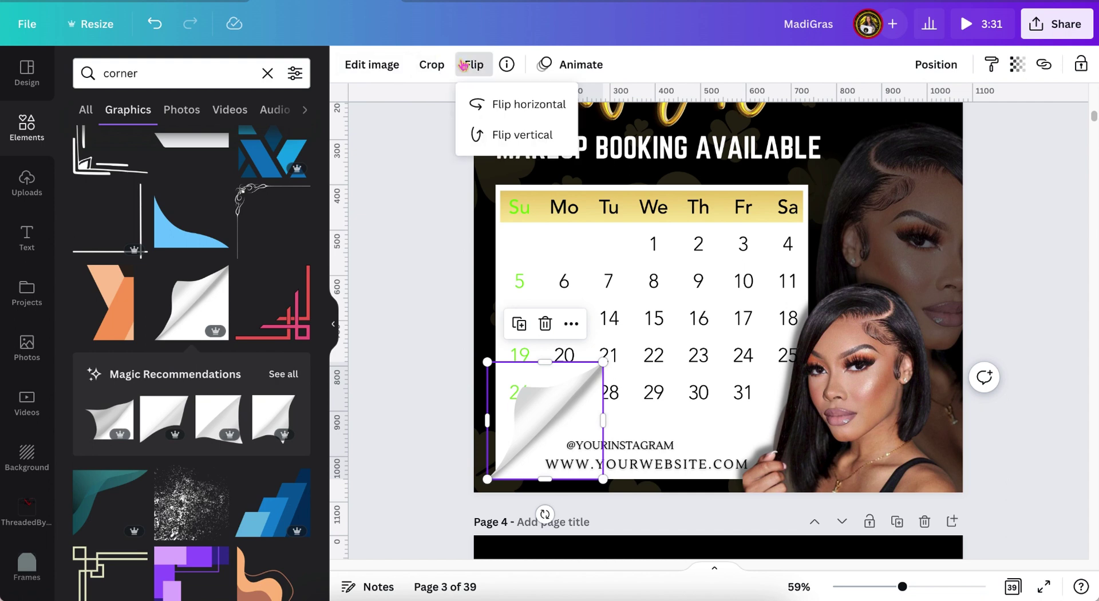
click(482, 103)
drag(527, 427, 535, 423)
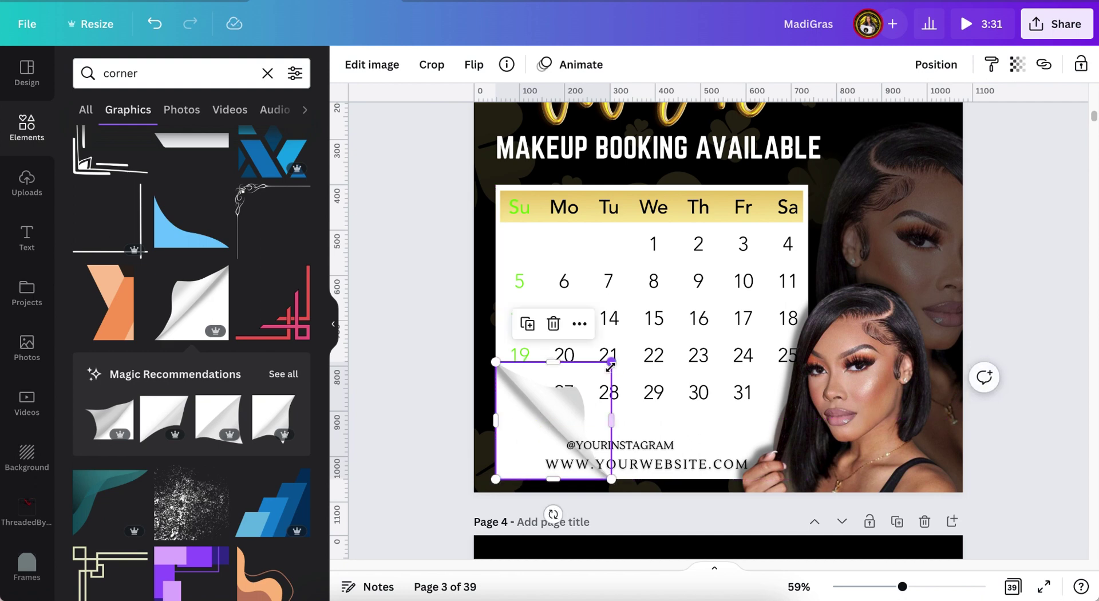
drag(588, 381, 551, 412)
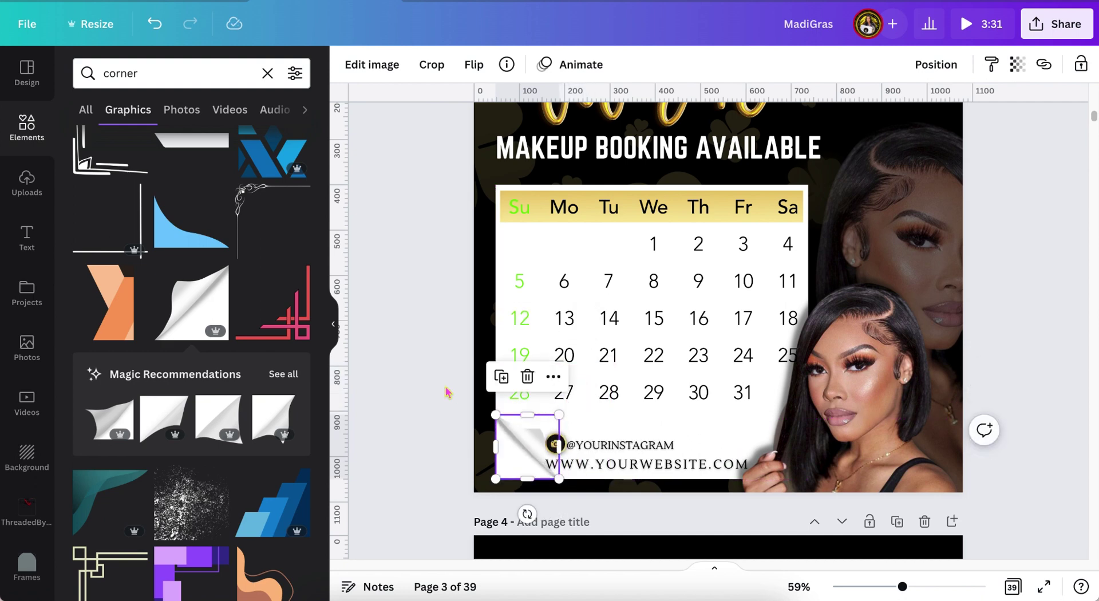
click(447, 392)
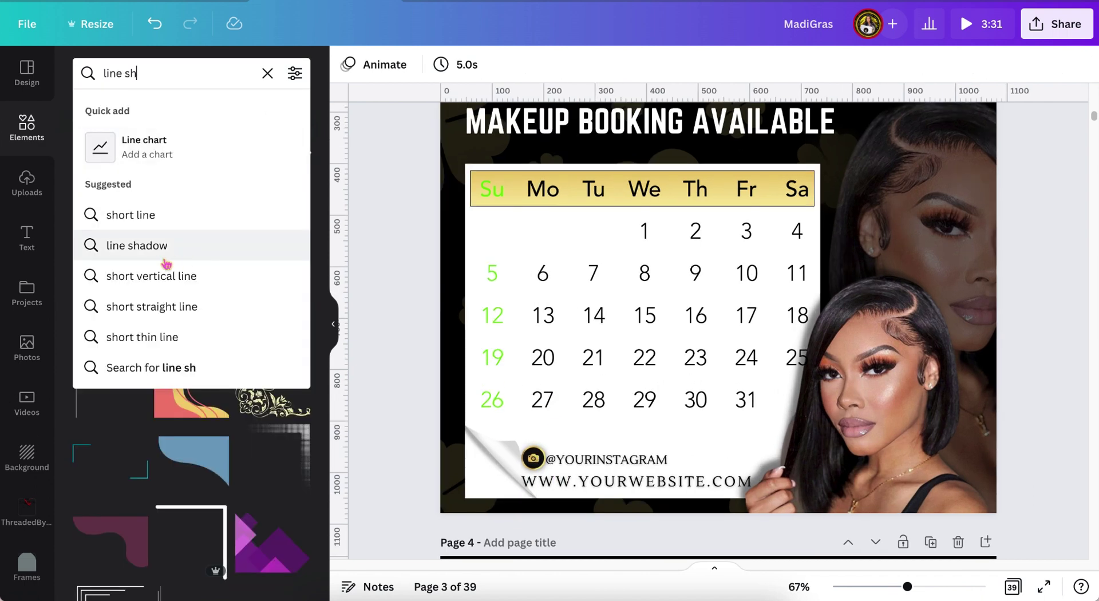
click(166, 246)
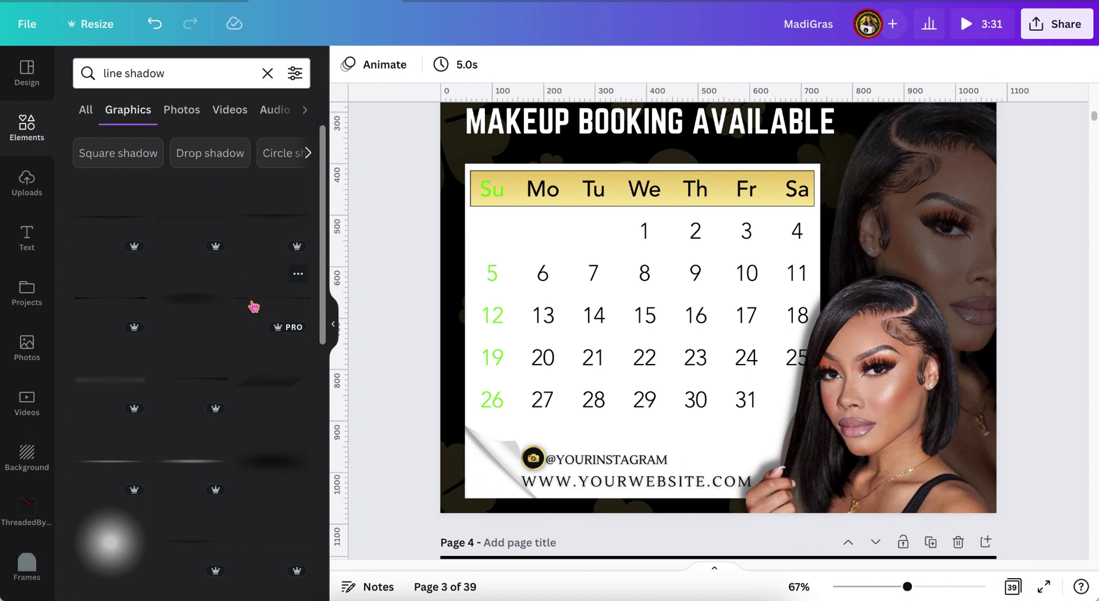
Add the line-shadow graphic and stretch it across the calendar just beneath the weekday header.
click(253, 308)
drag(941, 224, 814, 230)
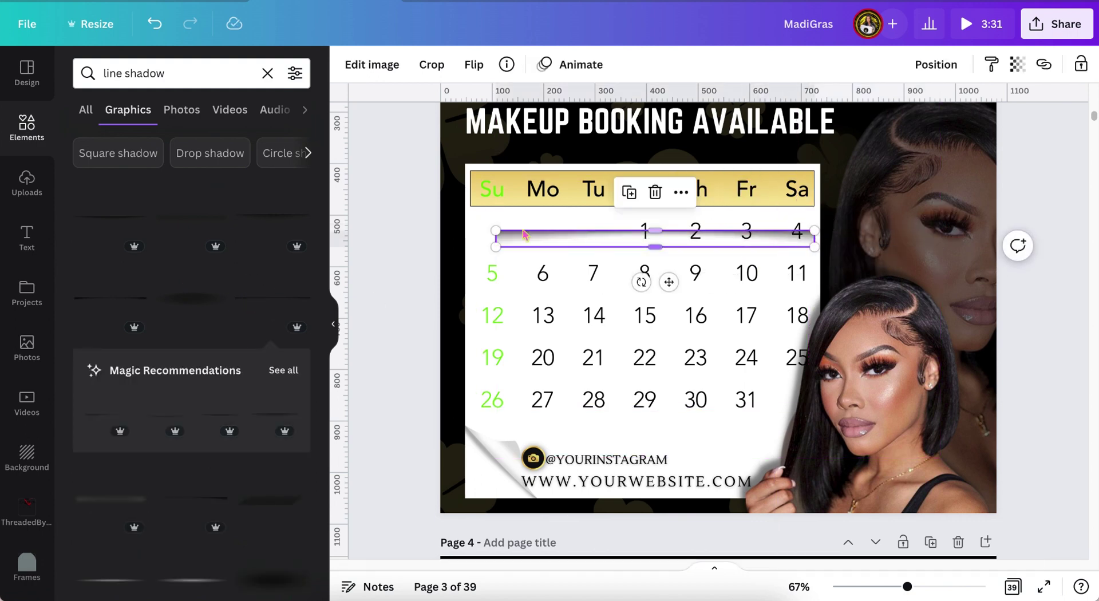
drag(494, 232, 470, 231)
drag(655, 280, 656, 265)
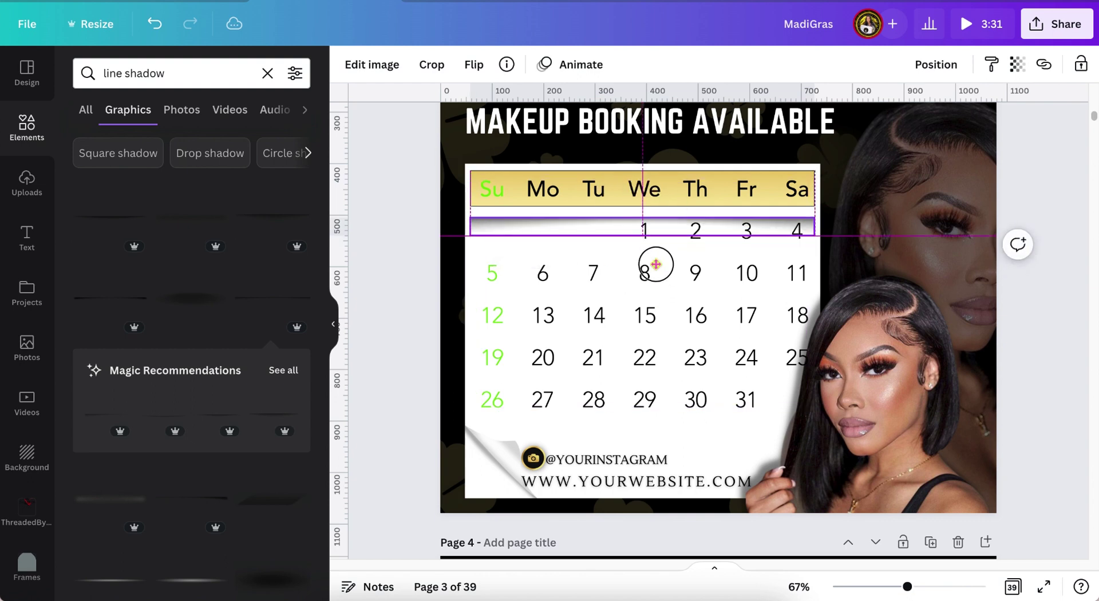
click(418, 193)
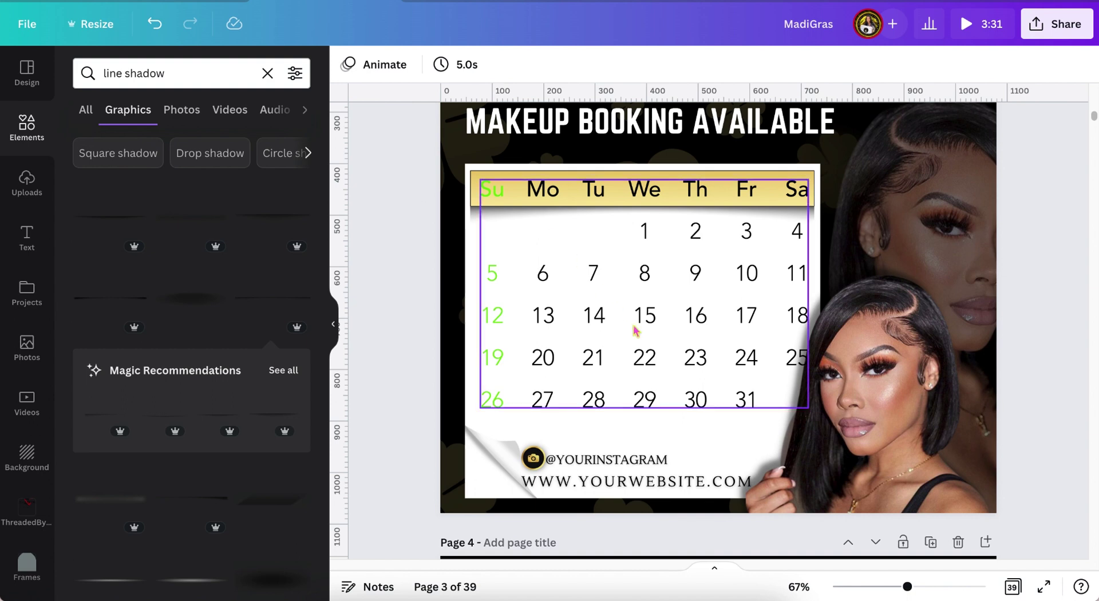
drag(901, 586, 893, 586)
scroll(960, 507, up, 2)
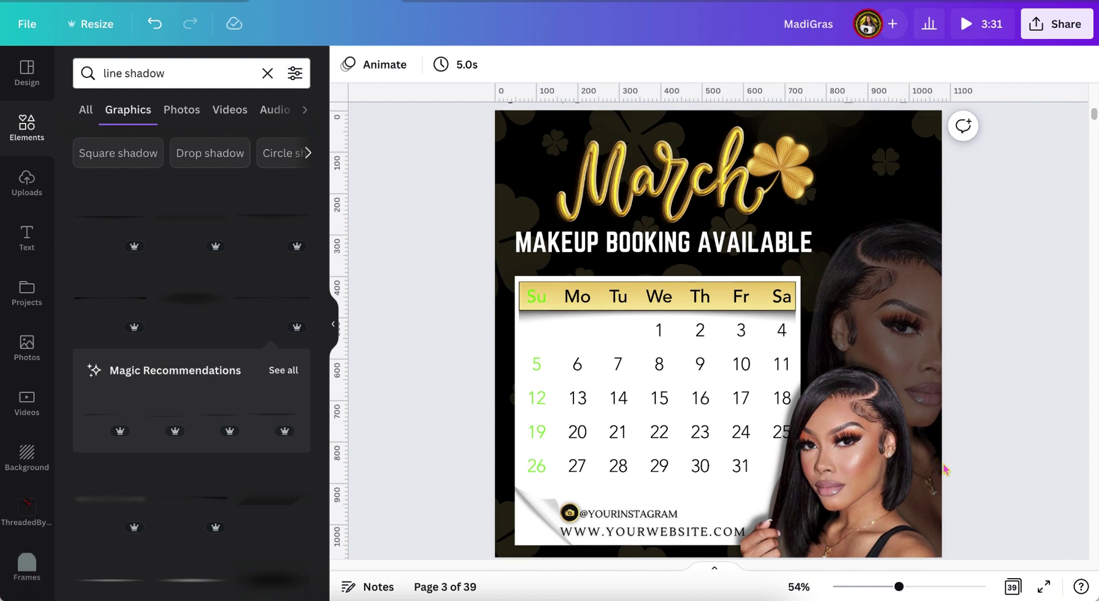
Add a gold lens flare, shrink it to a small sparkle, and place it on the shamrock.
click(176, 72)
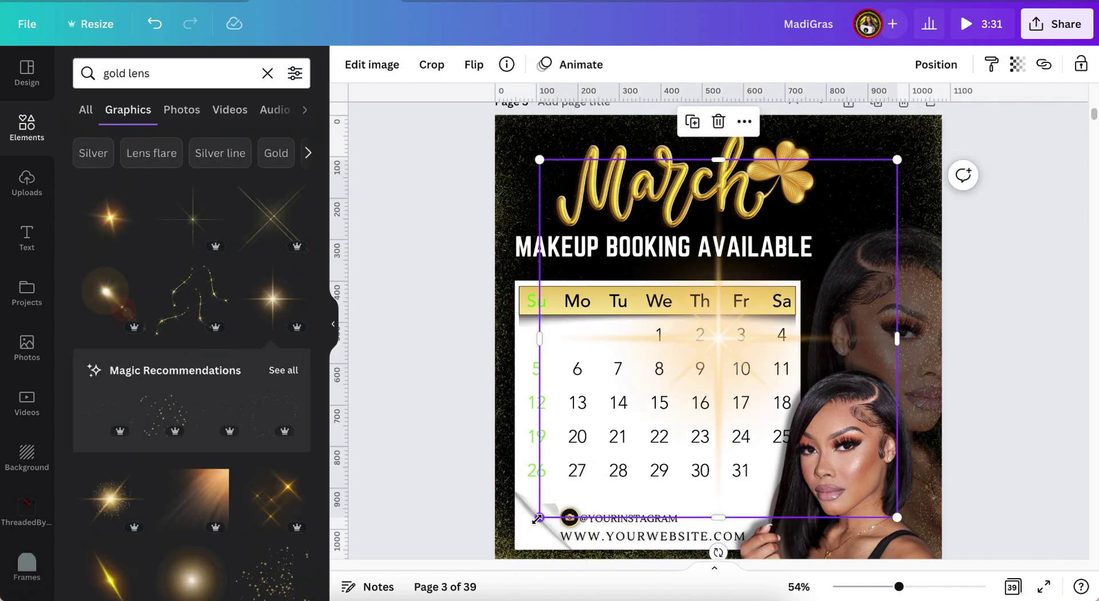
drag(580, 462, 791, 223)
scroll(882, 200, up, 1)
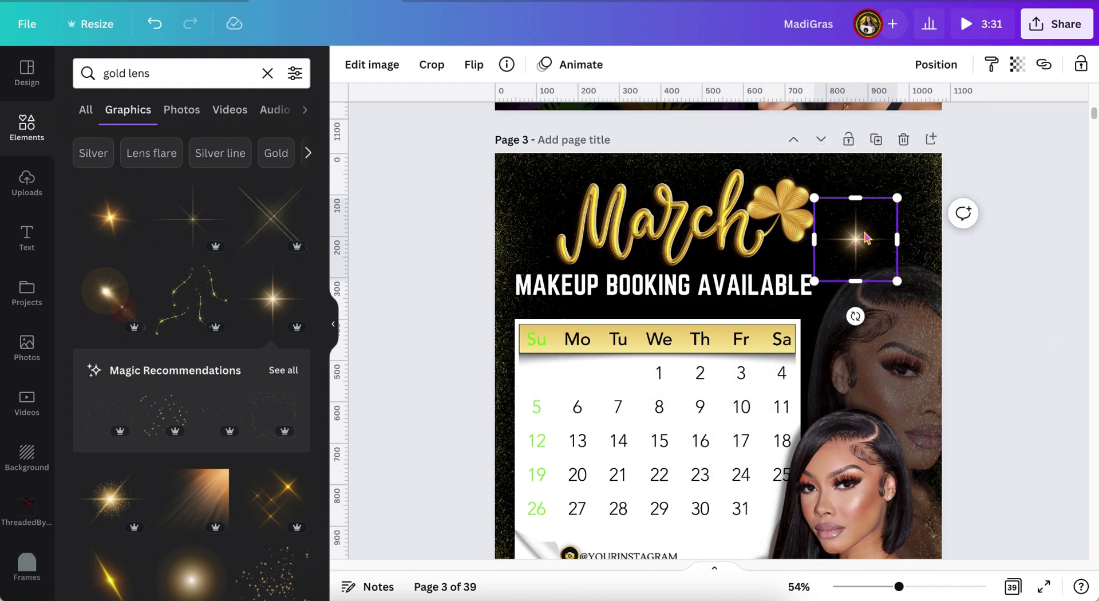
drag(857, 231, 816, 187)
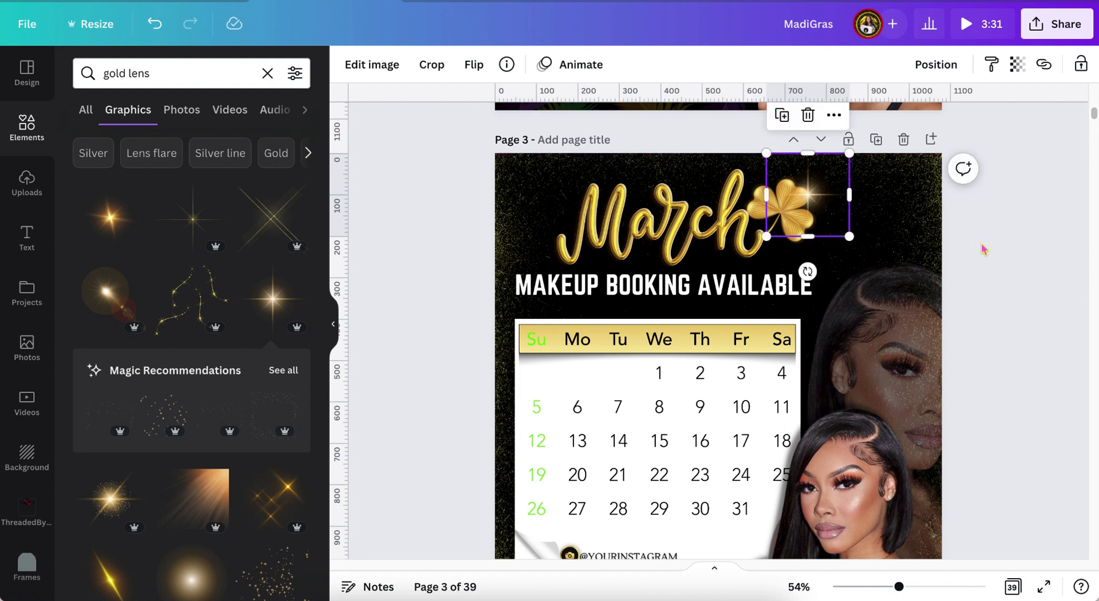
Duplicate the lens flare onto the M of March and tilt it slightly clockwise.
click(783, 116)
drag(819, 197, 592, 191)
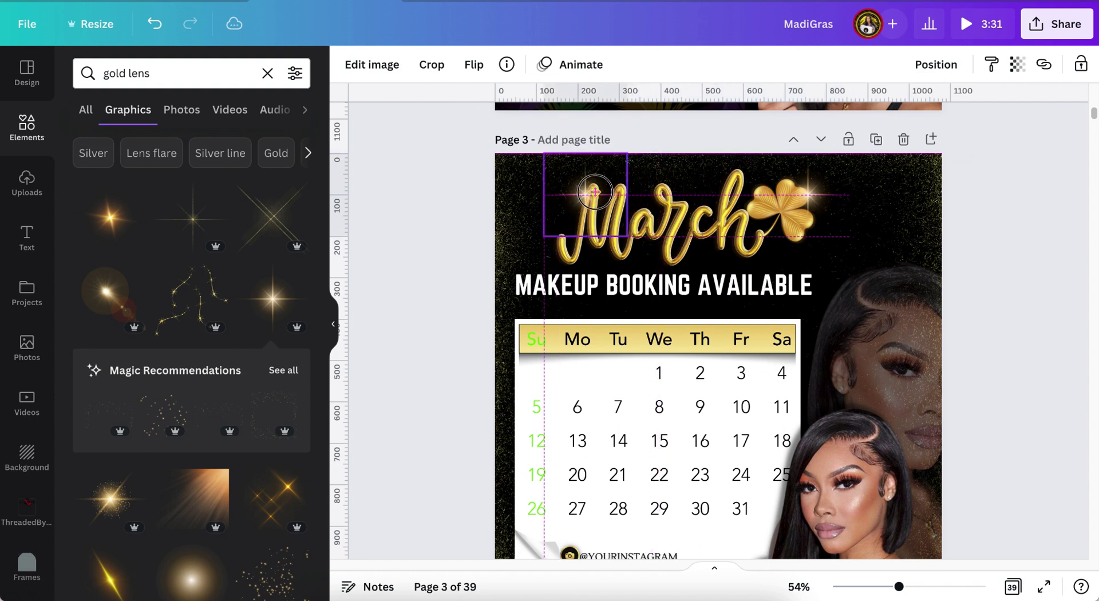
drag(594, 191, 597, 197)
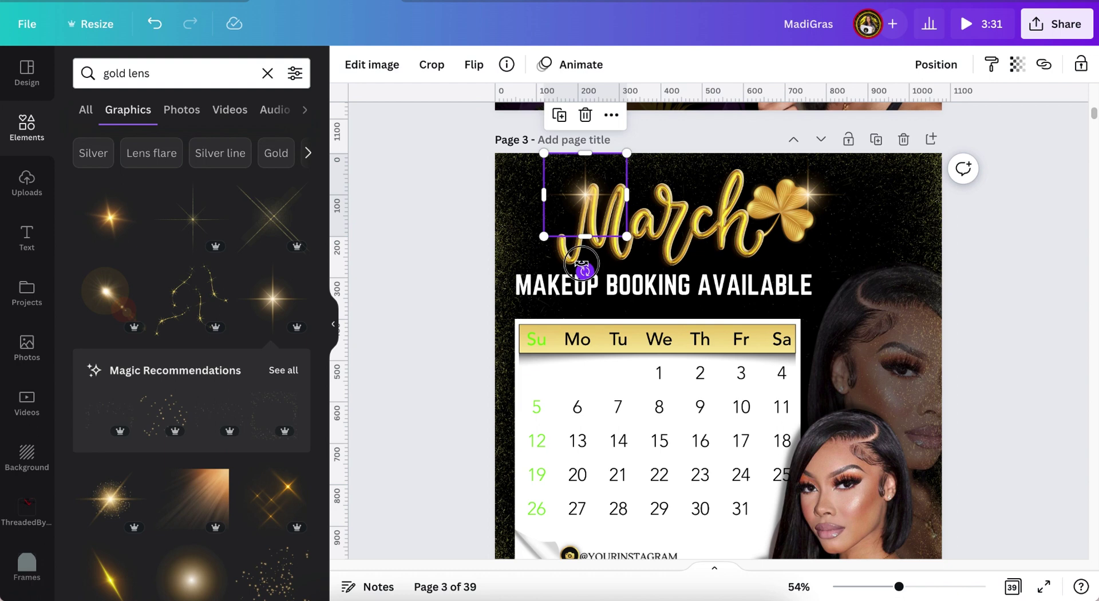
drag(584, 271, 599, 269)
scroll(992, 264, down, 2)
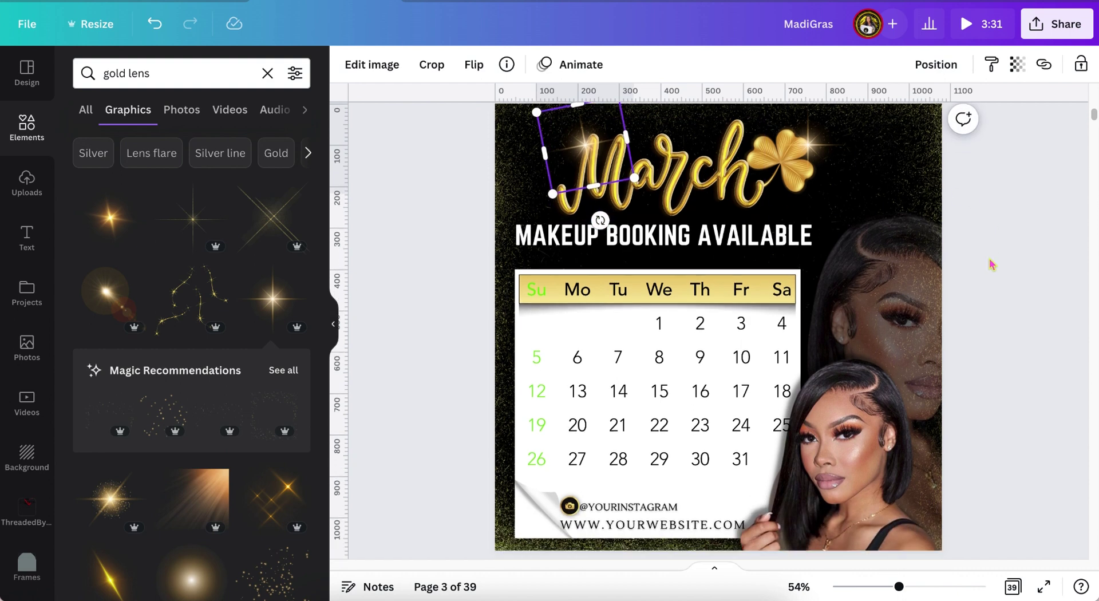
click(1016, 253)
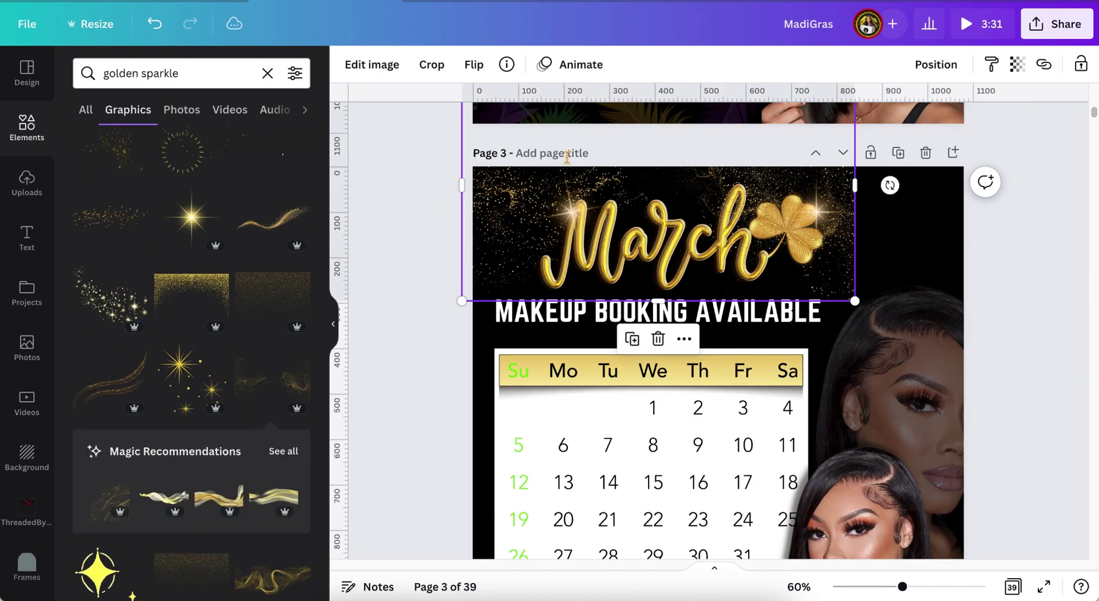
scroll(585, 286, down, 3)
Undo the gold glitter and add a horizontally flipped gold butterflies graphic on the right.
key(ctrl+z)
key(ctrl+z)
key(ctrl+z)
key(ctrl+z)
scroll(241, 498, down, 3)
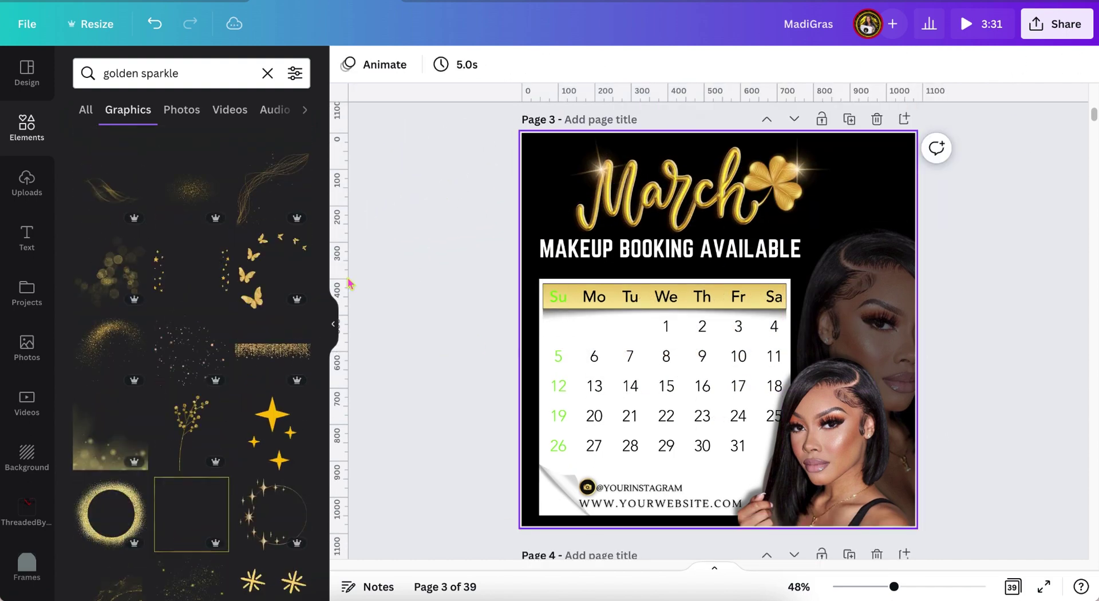
click(251, 269)
drag(590, 332, 857, 342)
click(474, 64)
click(499, 105)
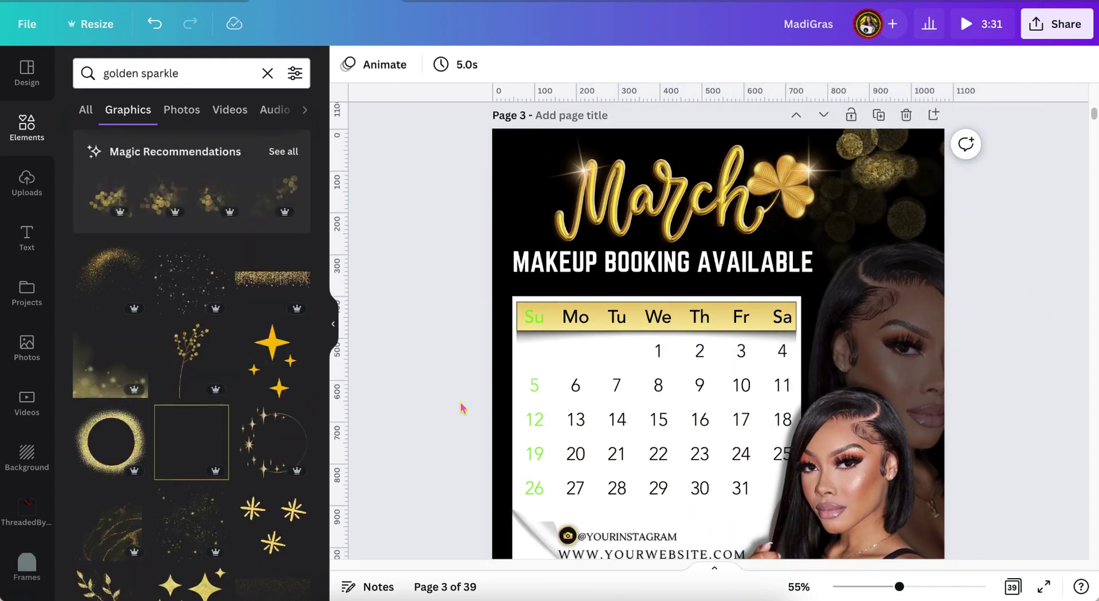
Add a gold bokeh glitter image and duplicate the flyer as a new page 4.
click(847, 267)
click(935, 64)
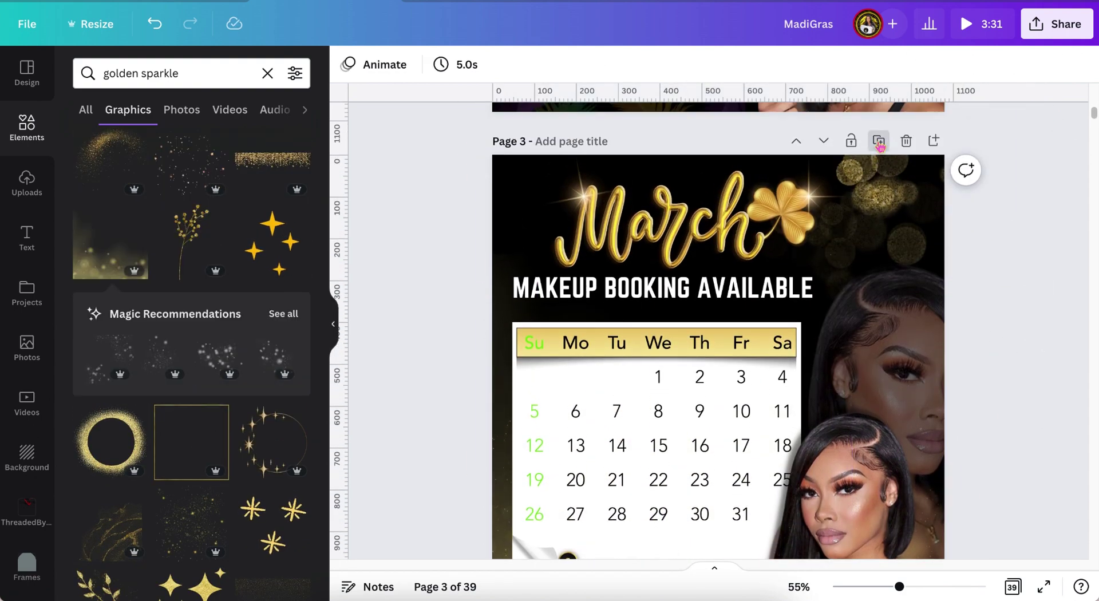
click(878, 139)
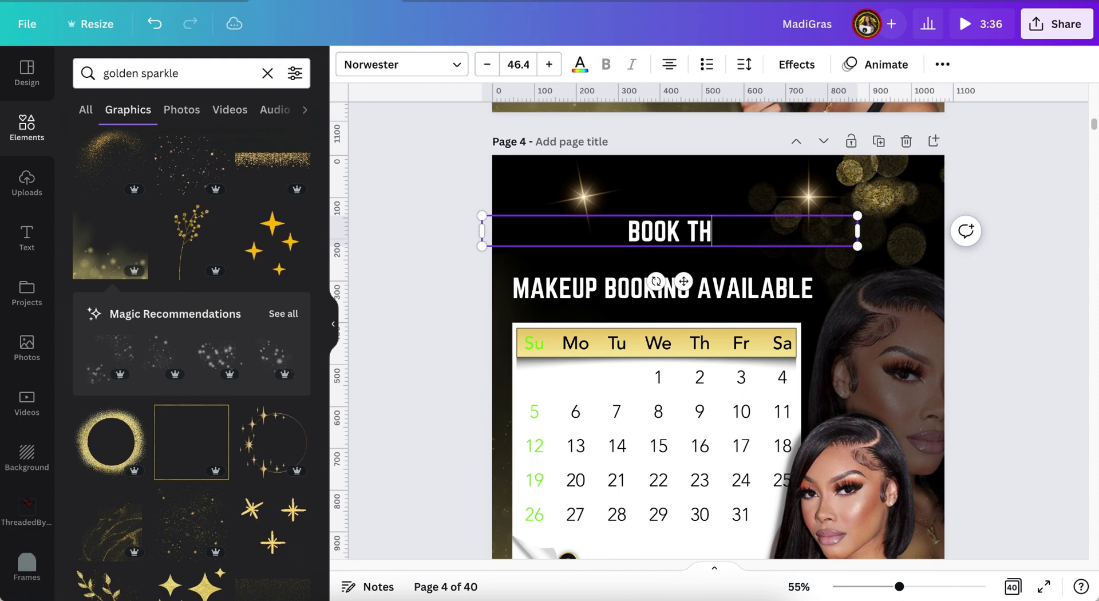
Enlarge and raise the BOOK THE LOOK headline, trying Dating Historia and Versailles and adjusting spacing.
key(ctrl+shift+period)
drag(786, 237, 785, 220)
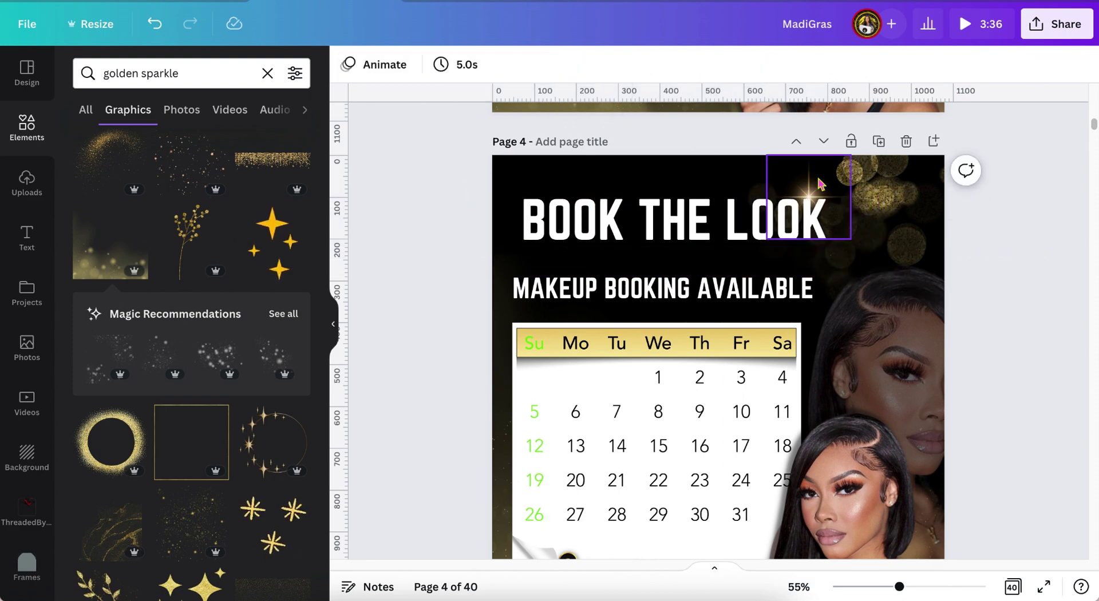
scroll(435, 93, up, 2)
click(401, 64)
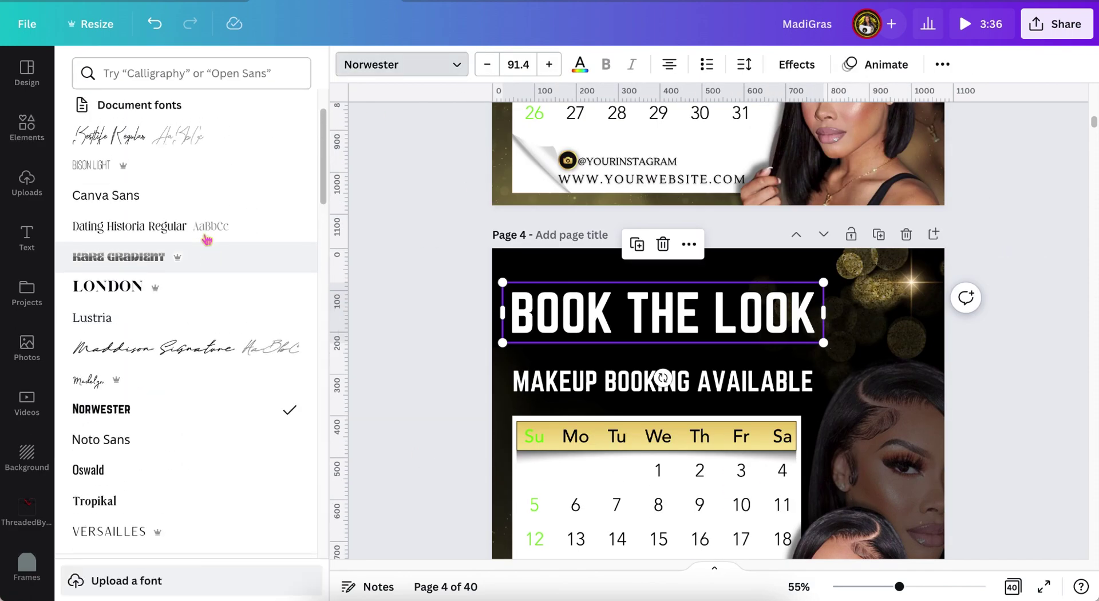
click(129, 223)
scroll(152, 401, down, 4)
click(109, 282)
drag(847, 331, 926, 292)
click(744, 64)
drag(837, 173, 853, 175)
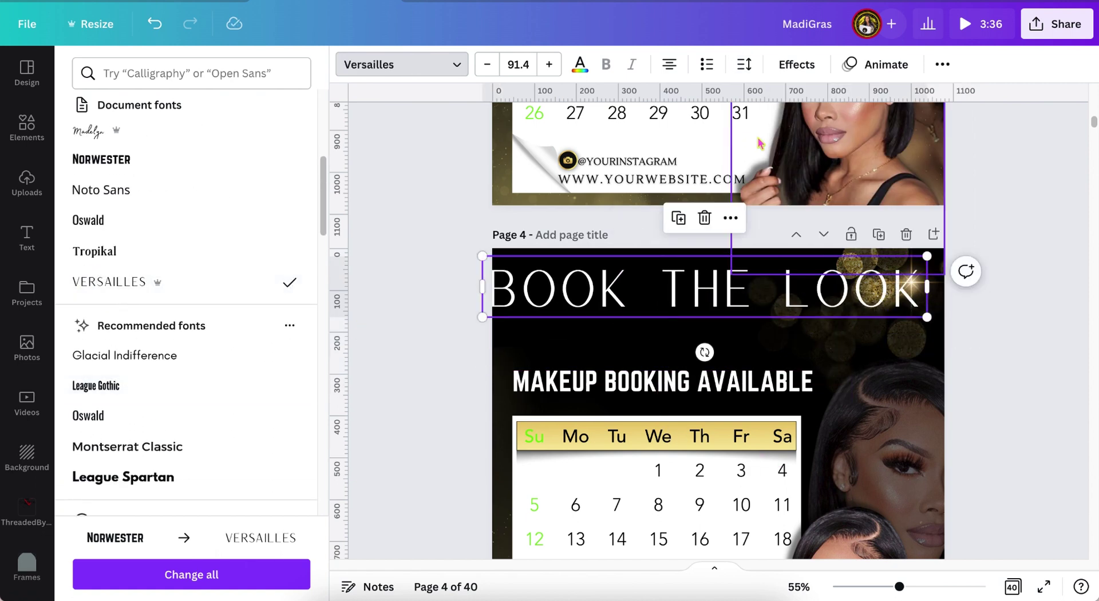
click(976, 206)
click(744, 64)
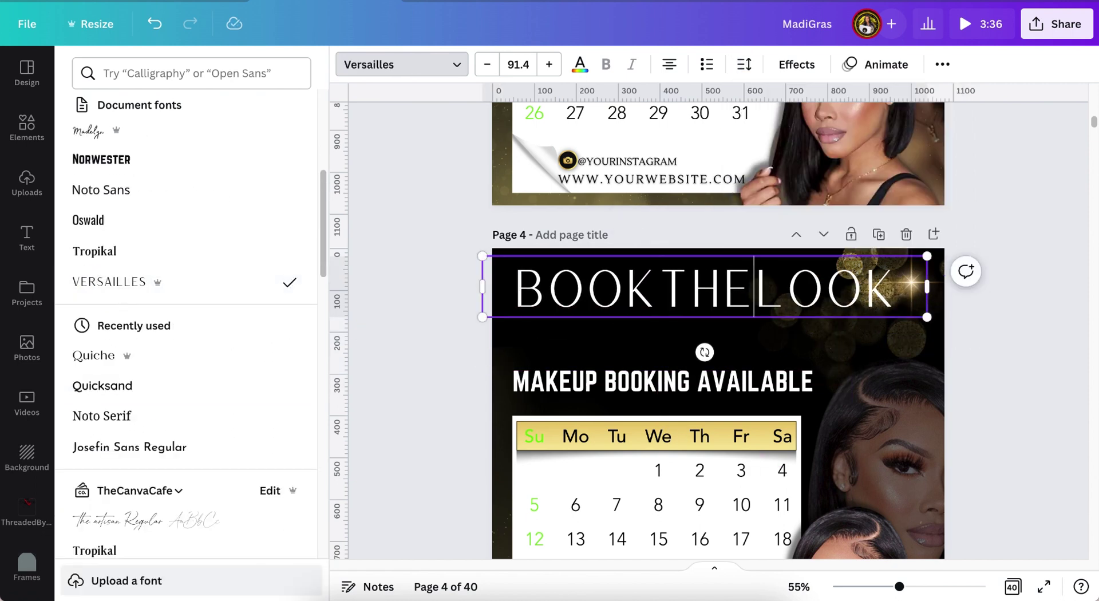
click(516, 64)
click(515, 395)
Set the headline to bold Quiche and give it a Shadow effect instead of Splice.
click(401, 64)
click(401, 64)
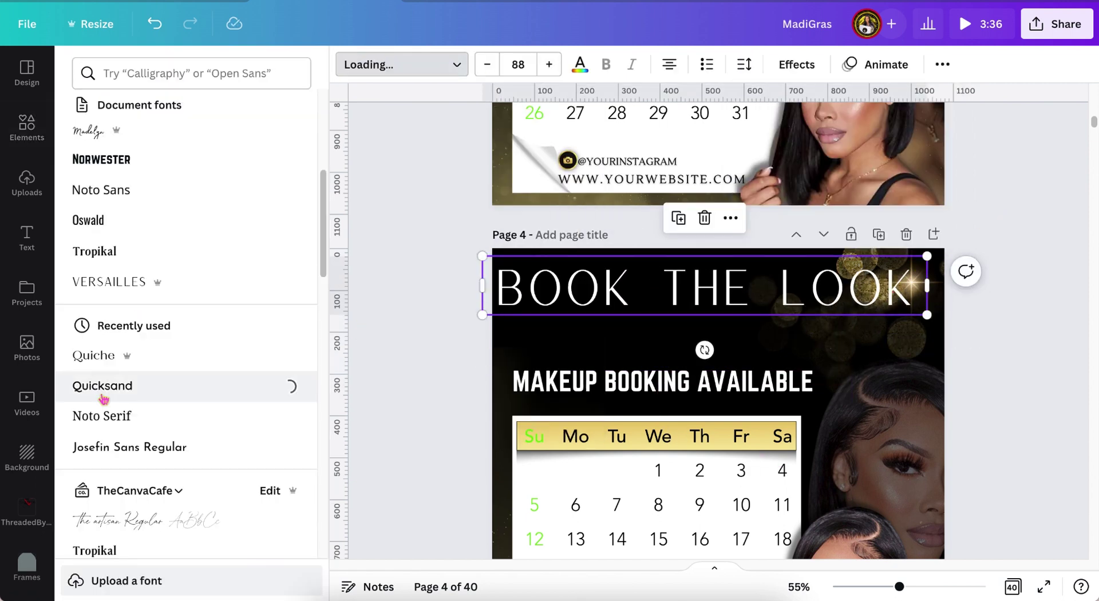
click(105, 356)
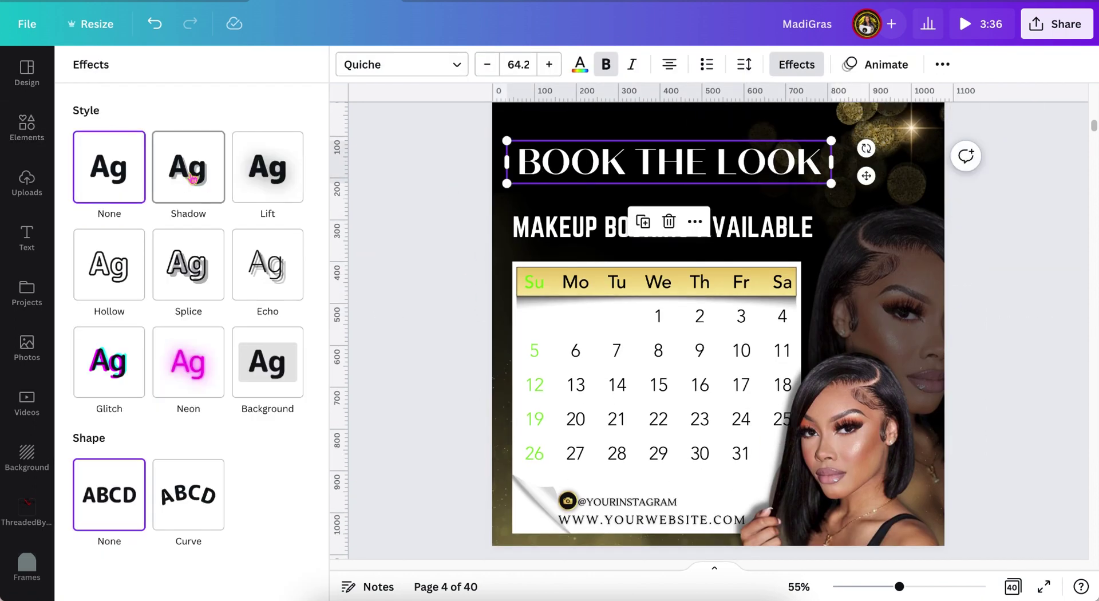
click(292, 466)
click(127, 247)
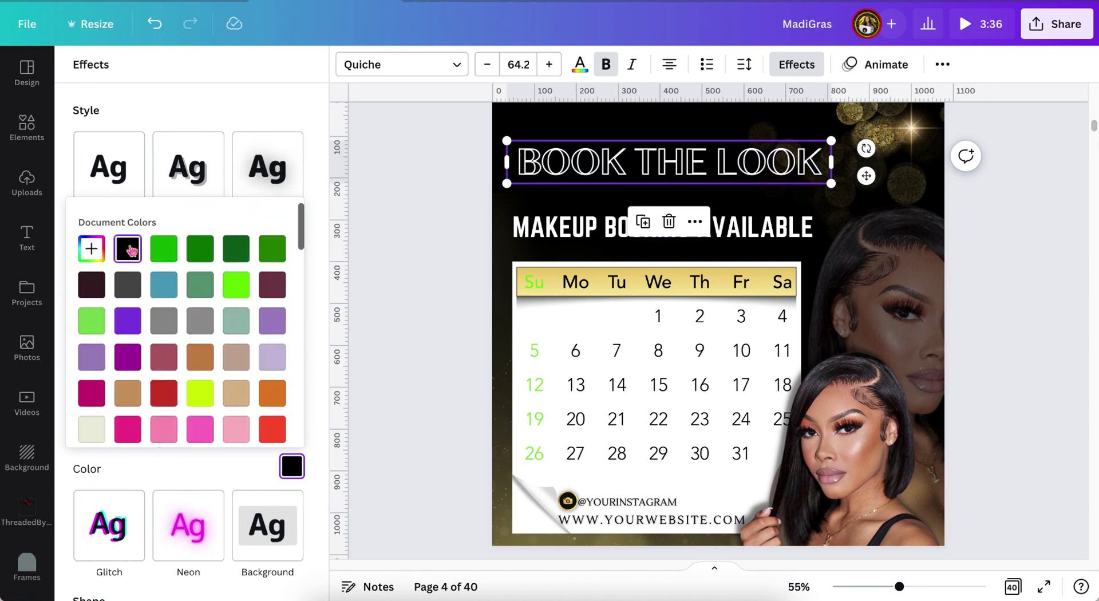
click(91, 248)
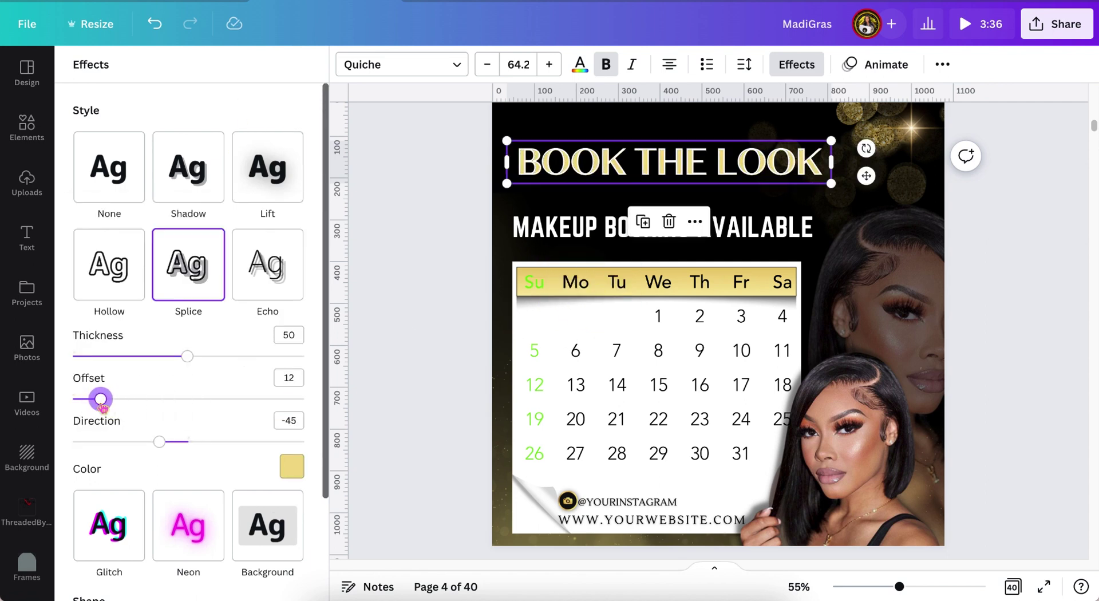
drag(101, 399, 88, 398)
drag(187, 356, 146, 356)
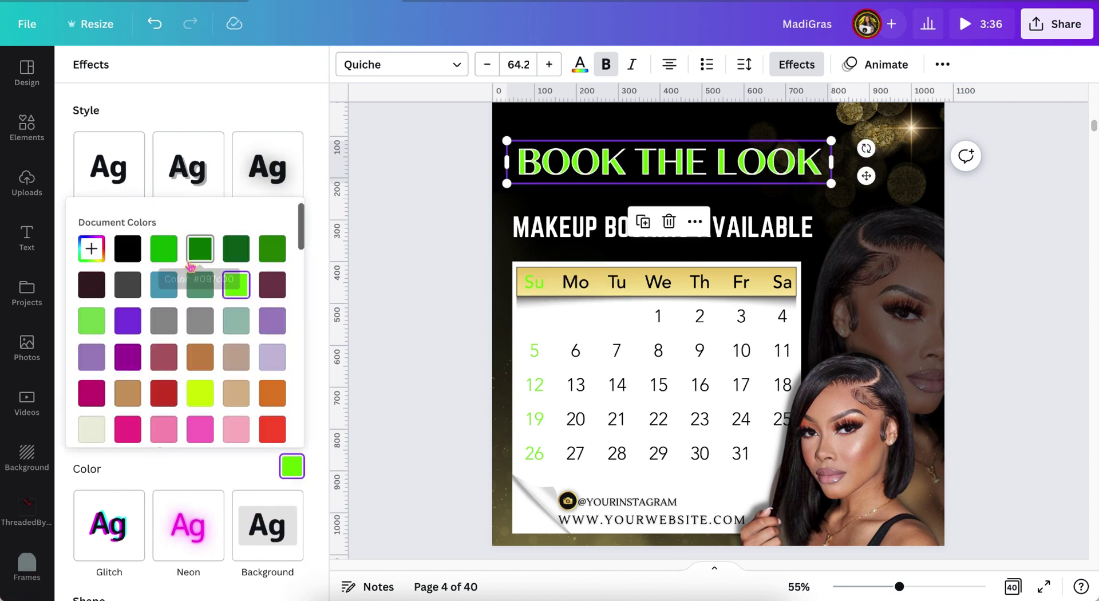
click(270, 356)
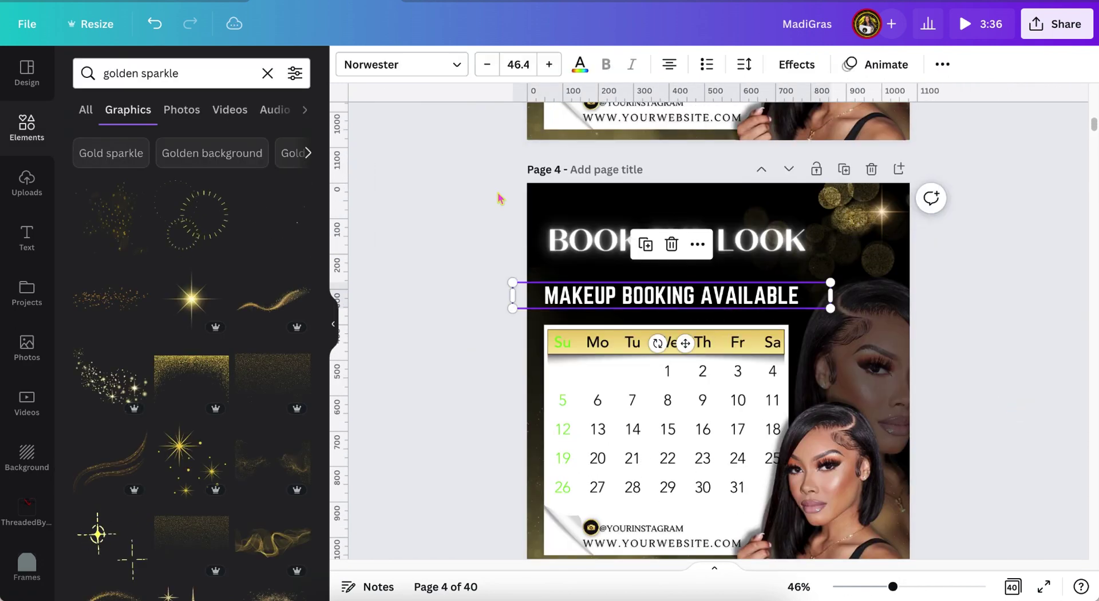
click(400, 64)
Set MAKEUP BOOKING AVAILABLE to Jost ExtraLight at size 32.
scroll(216, 318, down, 2)
click(208, 218)
click(518, 64)
click(550, 296)
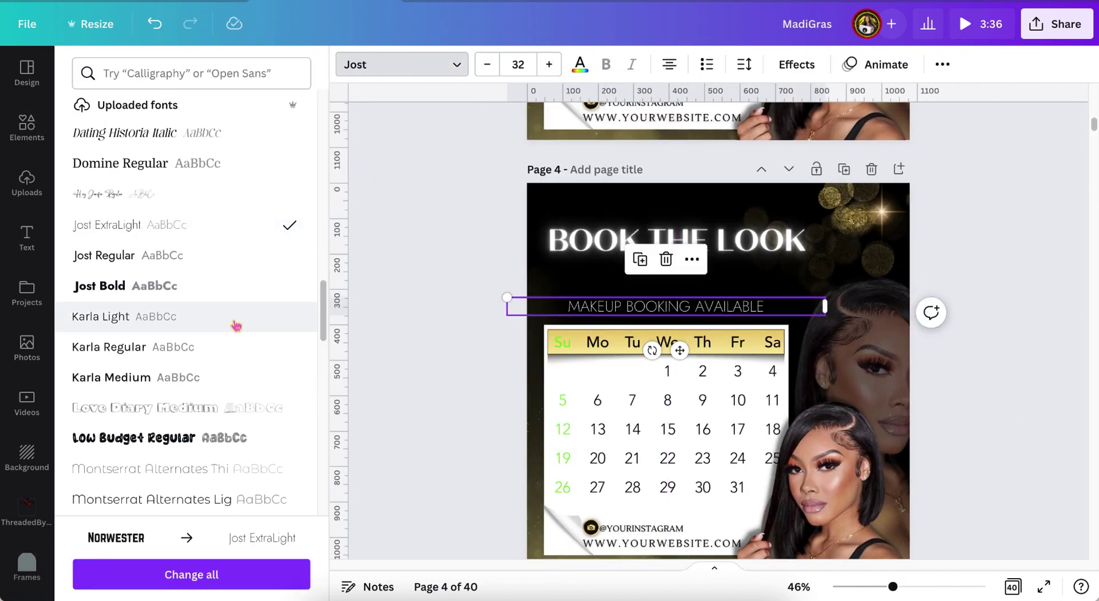
Lower the headline and duplicate it as a MARCH title with letter spacing 247.
click(694, 223)
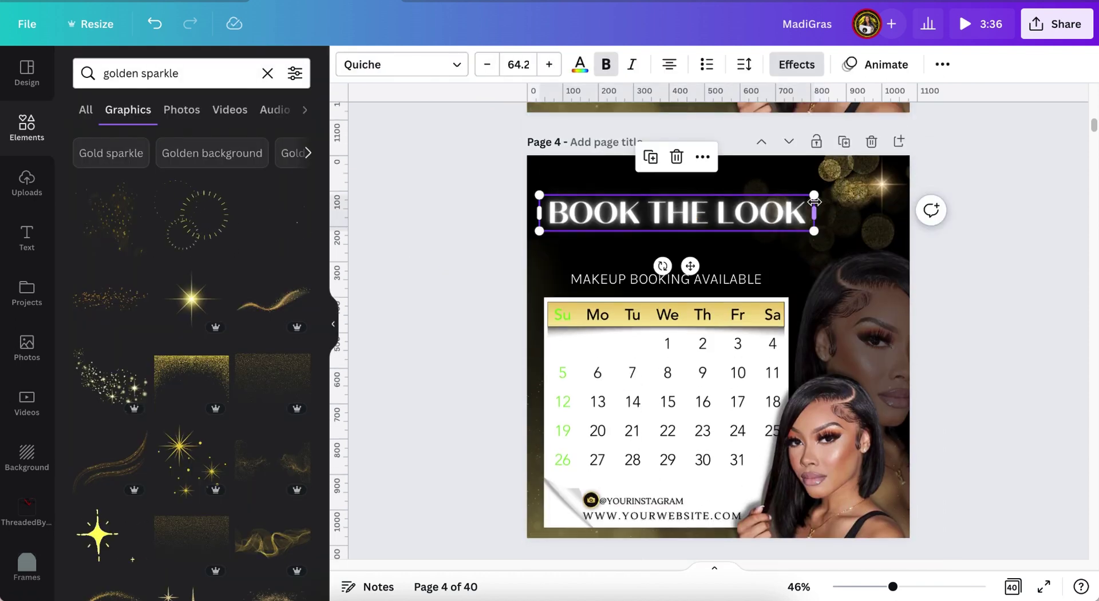
drag(679, 215, 687, 250)
key(ctrl+d)
key(Return)
text(B)
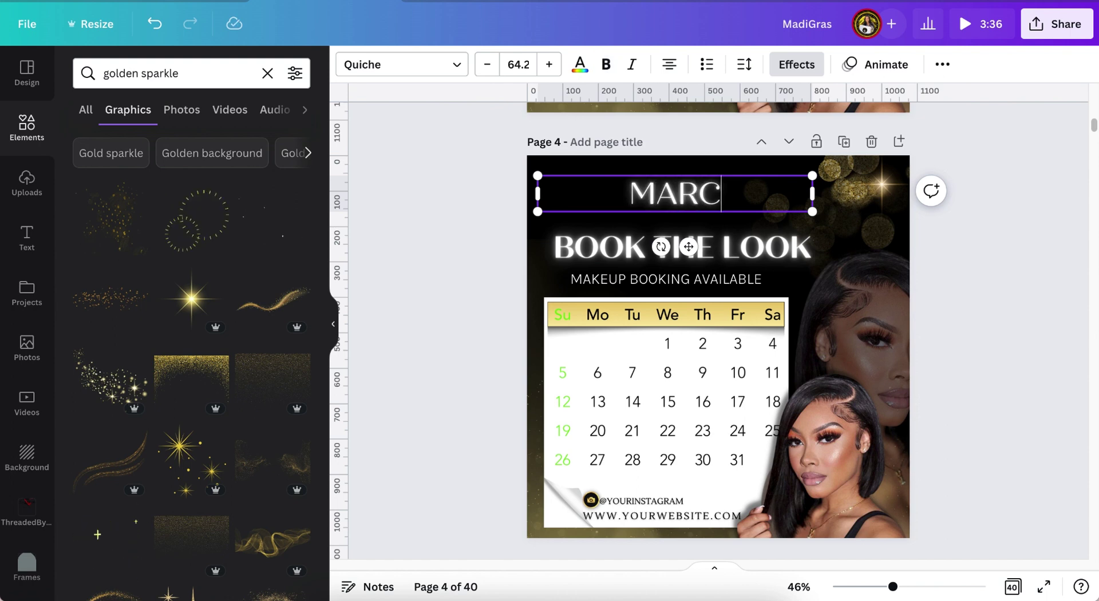
click(744, 64)
drag(793, 131, 841, 131)
Resize BOOK THE LOOK to 56 and move it down toward the subtitle.
click(788, 259)
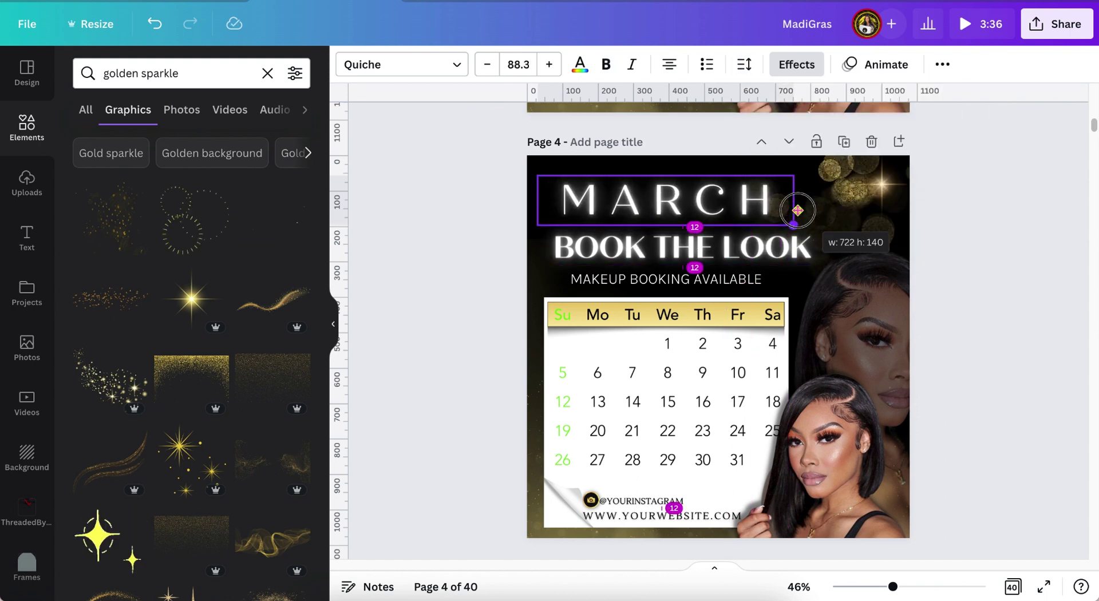
click(518, 64)
scroll(518, 344, down, 3)
click(519, 383)
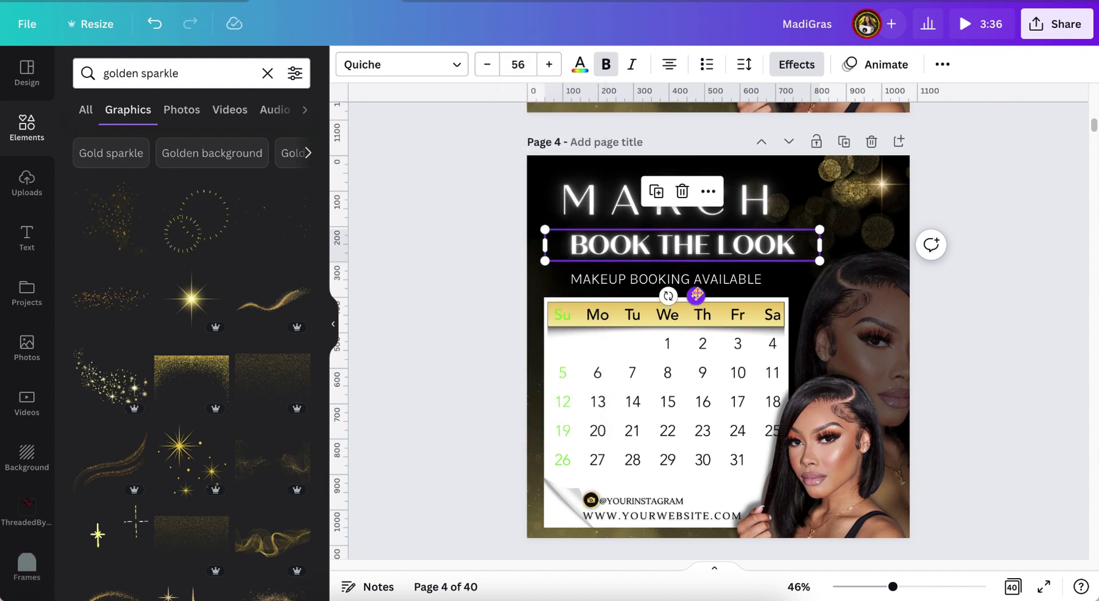
drag(691, 293, 687, 308)
click(481, 239)
scroll(481, 240, down, 1)
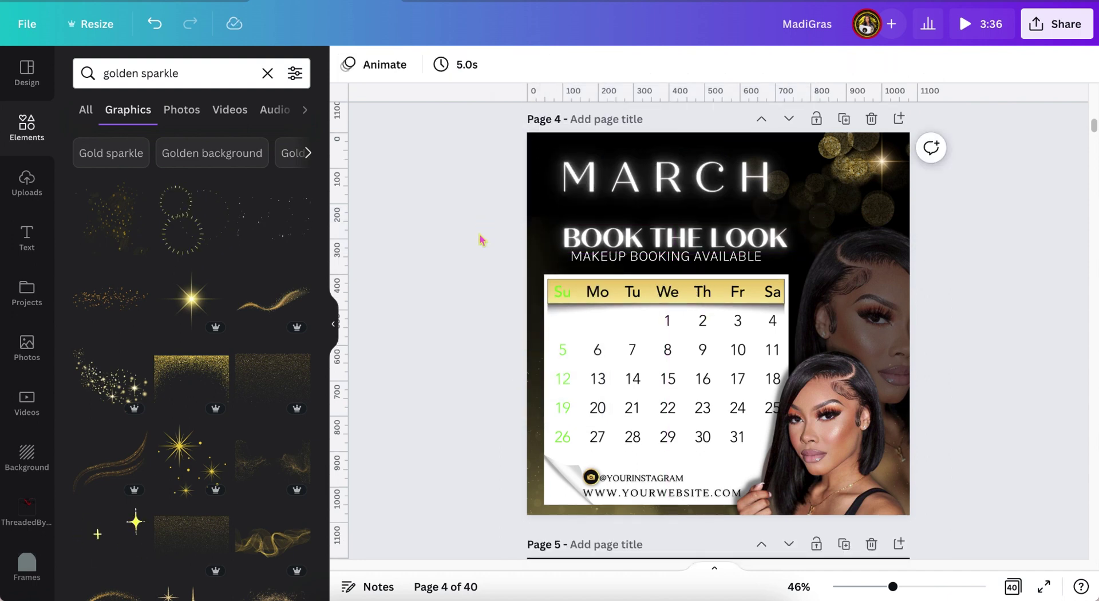
Finish the subtitle as MAKEUP BOOKING AVAILABLE / DEPOSIT REQUIRED, wrapped on two centred lines with tighter spacing.
scroll(481, 239, down, 2)
scroll(481, 239, up, 1)
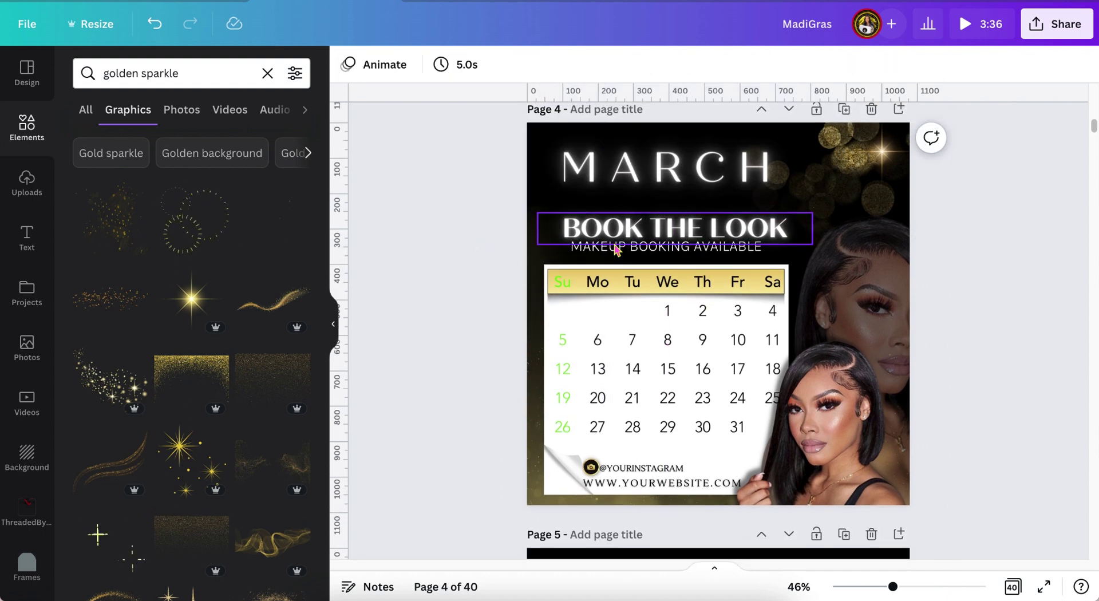
click(722, 258)
click(773, 253)
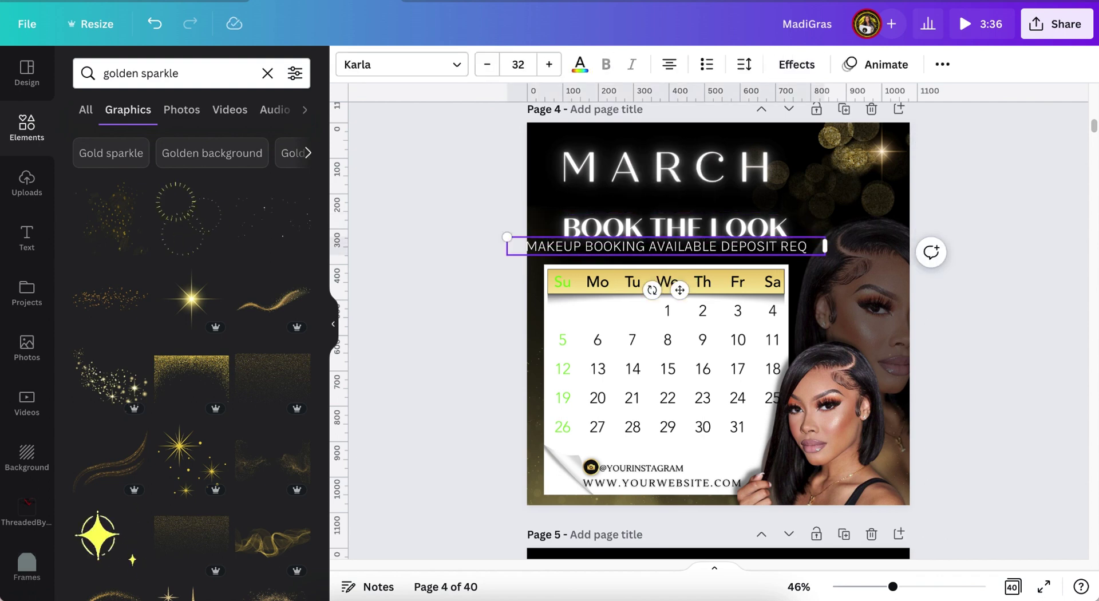
text(UIRED)
drag(828, 259, 740, 257)
drag(636, 308, 686, 305)
click(744, 64)
drag(810, 174, 789, 174)
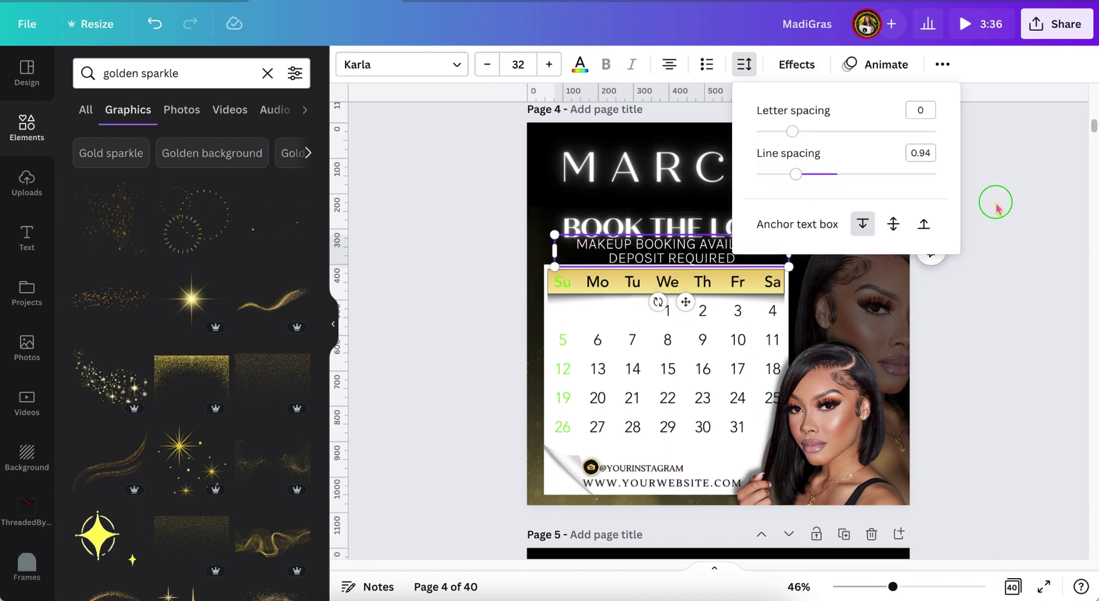
click(995, 200)
Set the BOOK THE LOOK title's font size to 48.
click(735, 223)
click(738, 255)
click(736, 220)
click(739, 153)
click(971, 197)
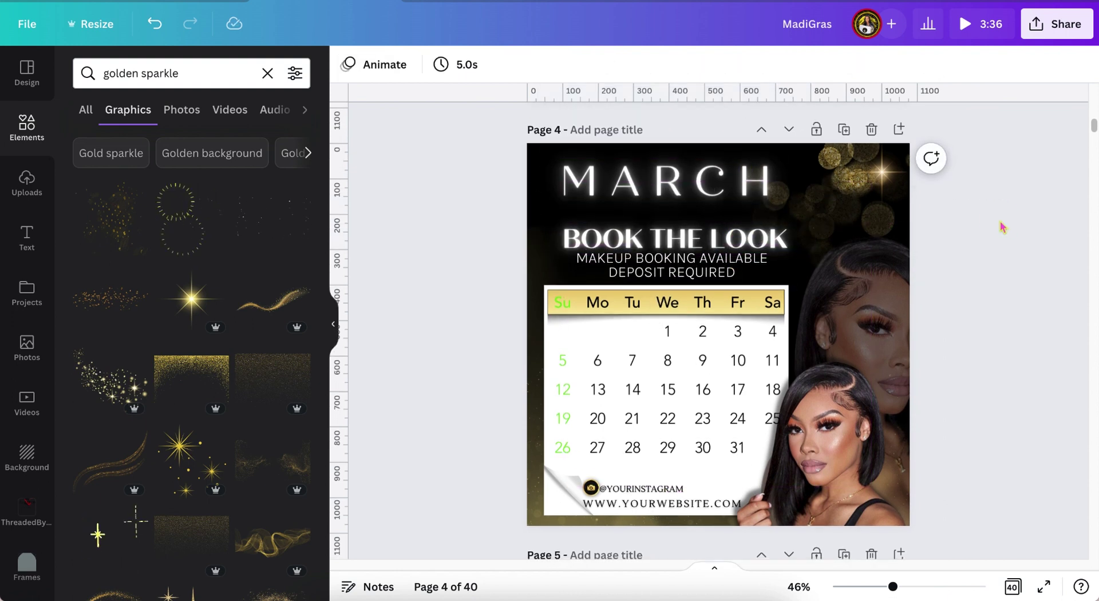
scroll(1001, 225, down, 2)
click(675, 186)
click(518, 64)
click(520, 235)
click(460, 255)
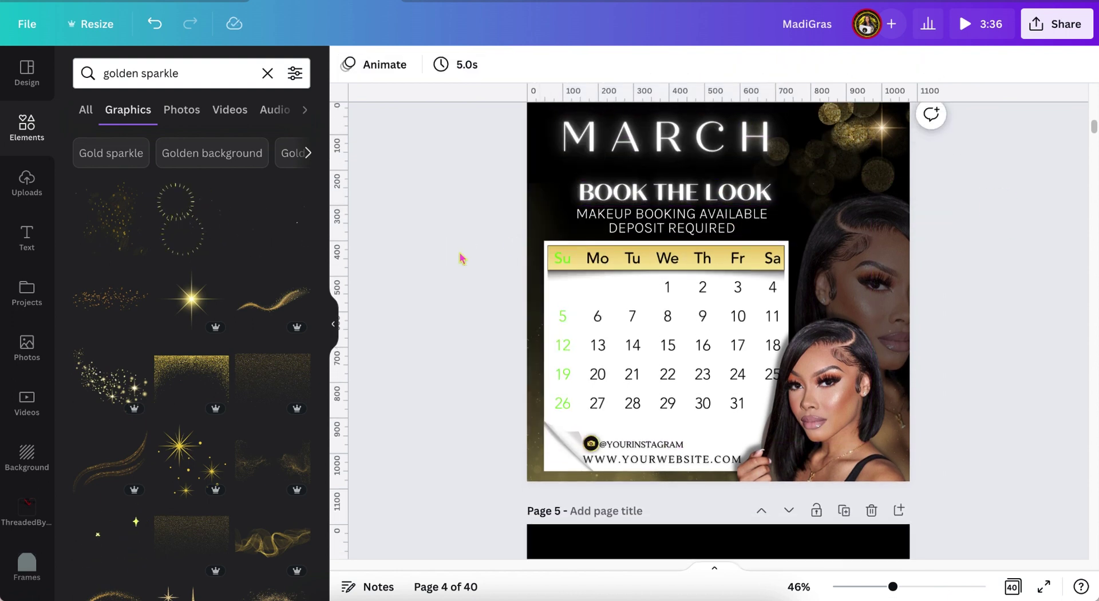
scroll(462, 259, up, 1)
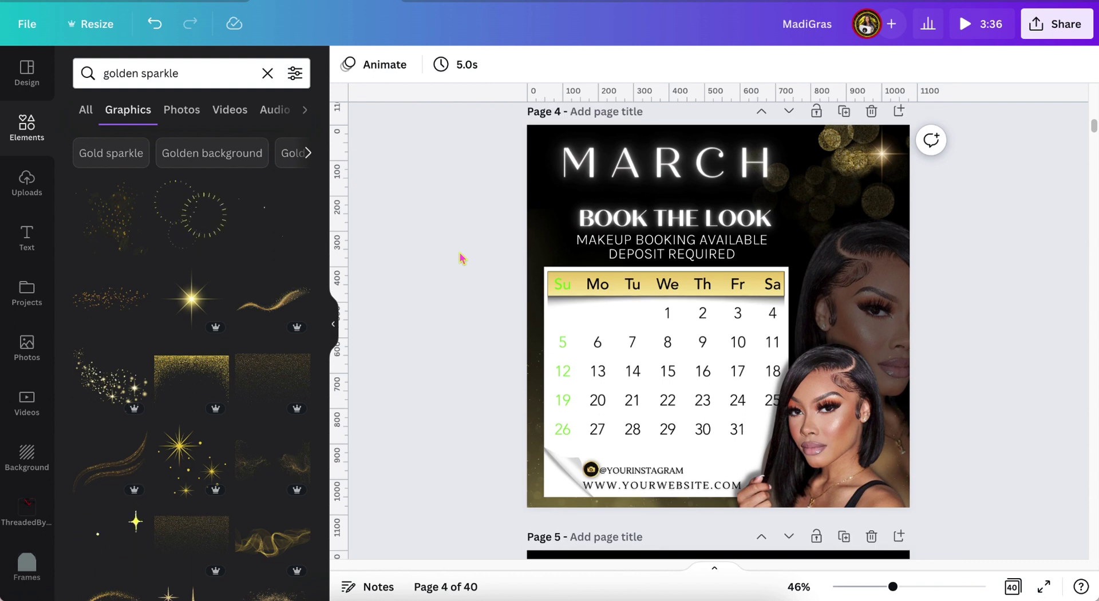
Add the gold coins graphic from Recently used and place it at page 3's top-left corner.
scroll(381, 368, up, 8)
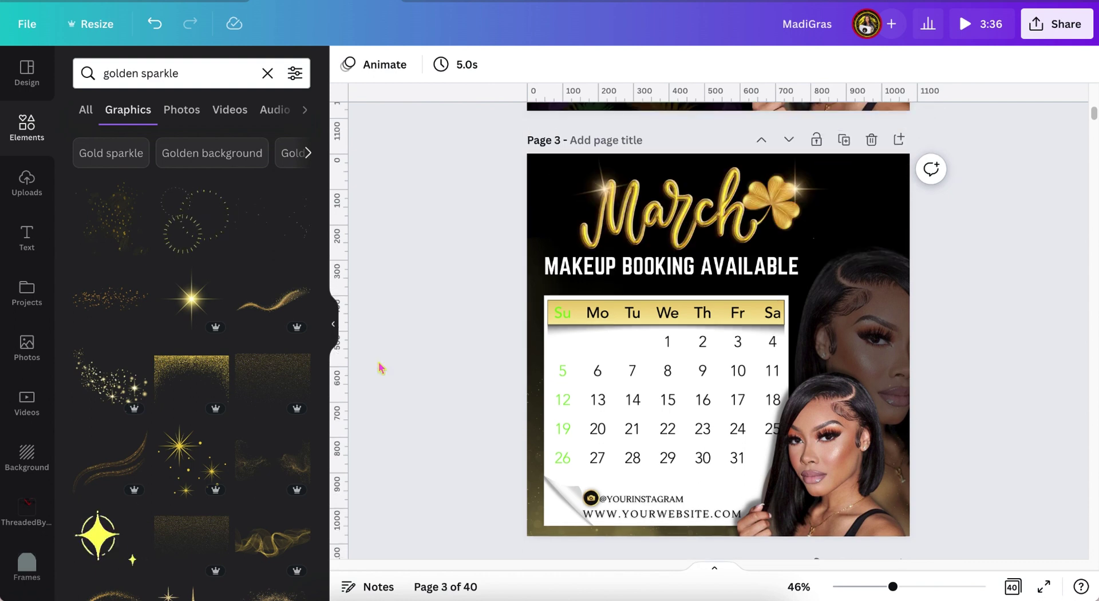
click(266, 73)
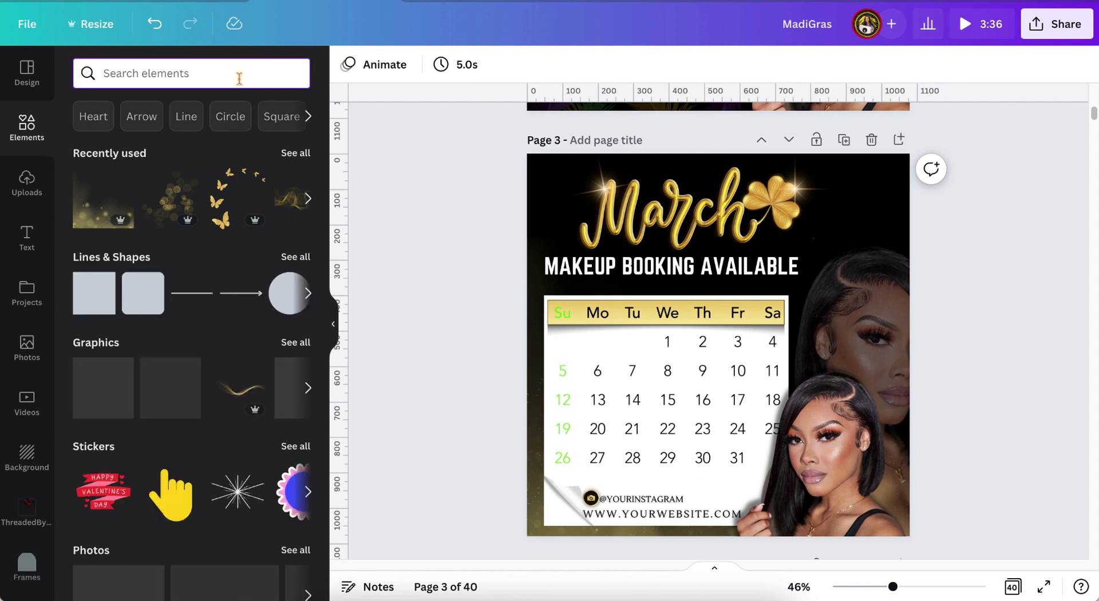
click(295, 153)
scroll(225, 364, down, 4)
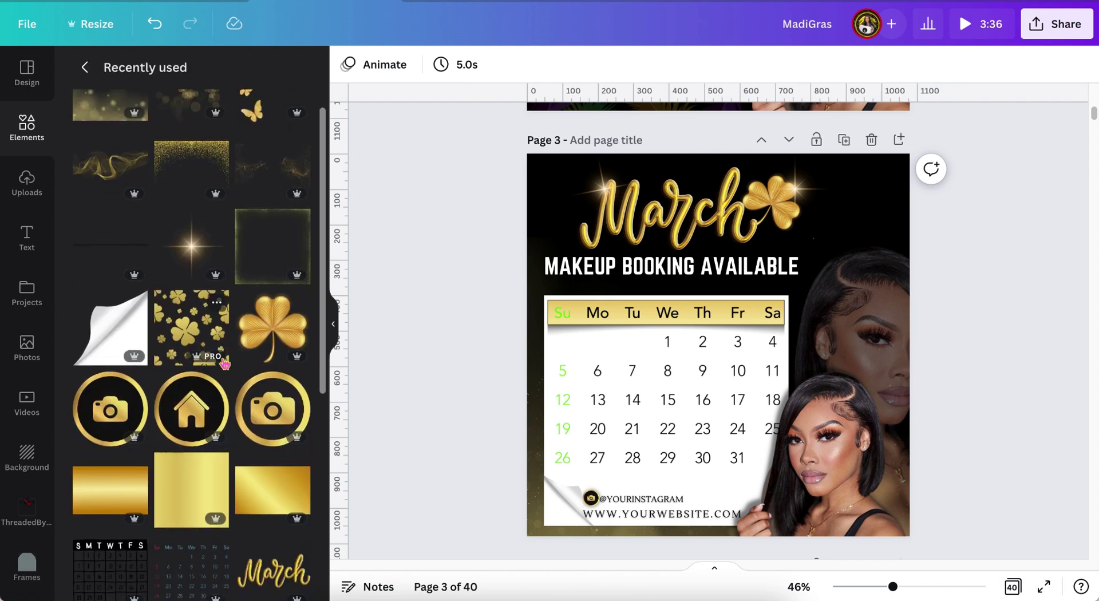
scroll(225, 363, down, 10)
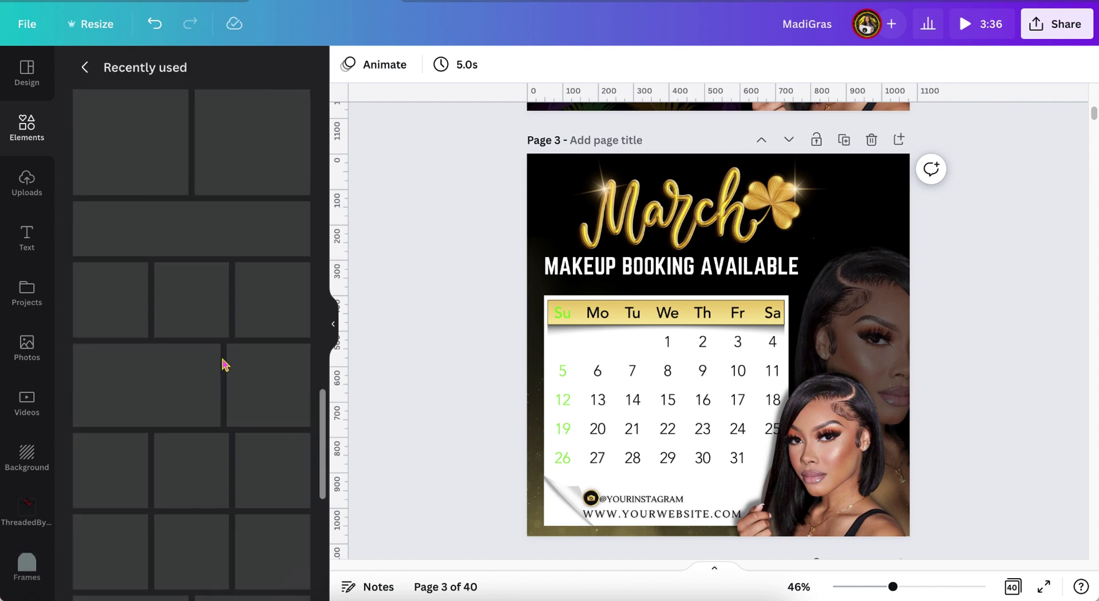
scroll(224, 364, down, 3)
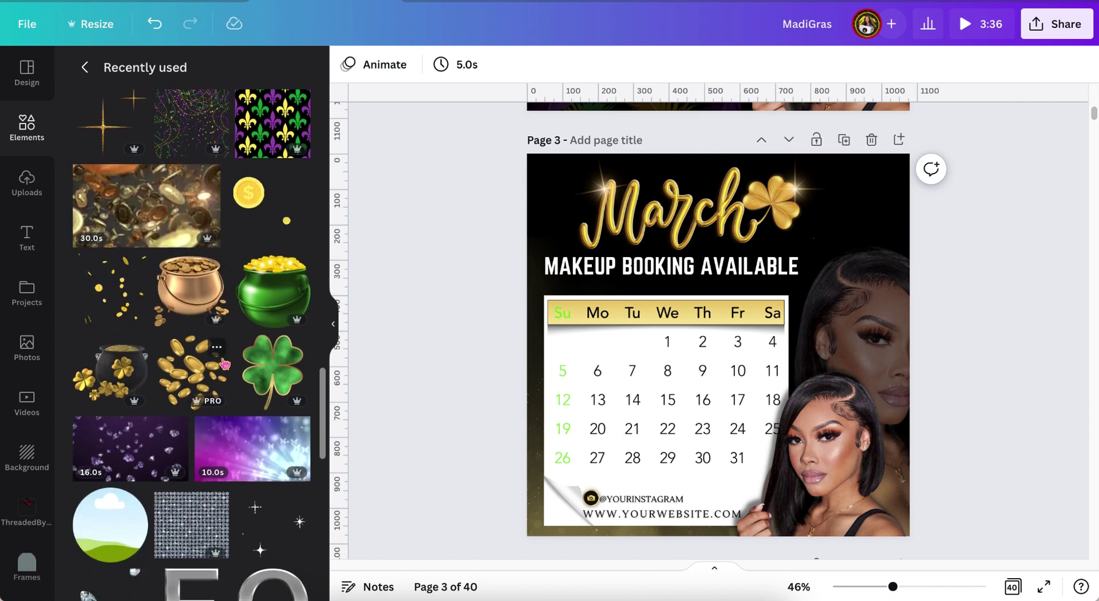
click(175, 378)
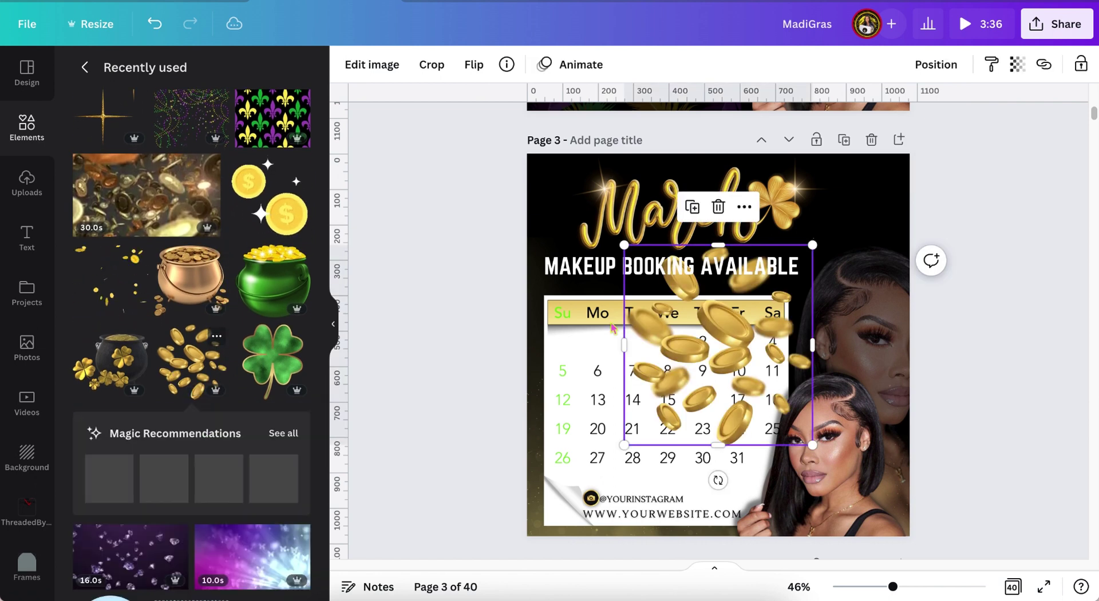
drag(650, 326, 429, 182)
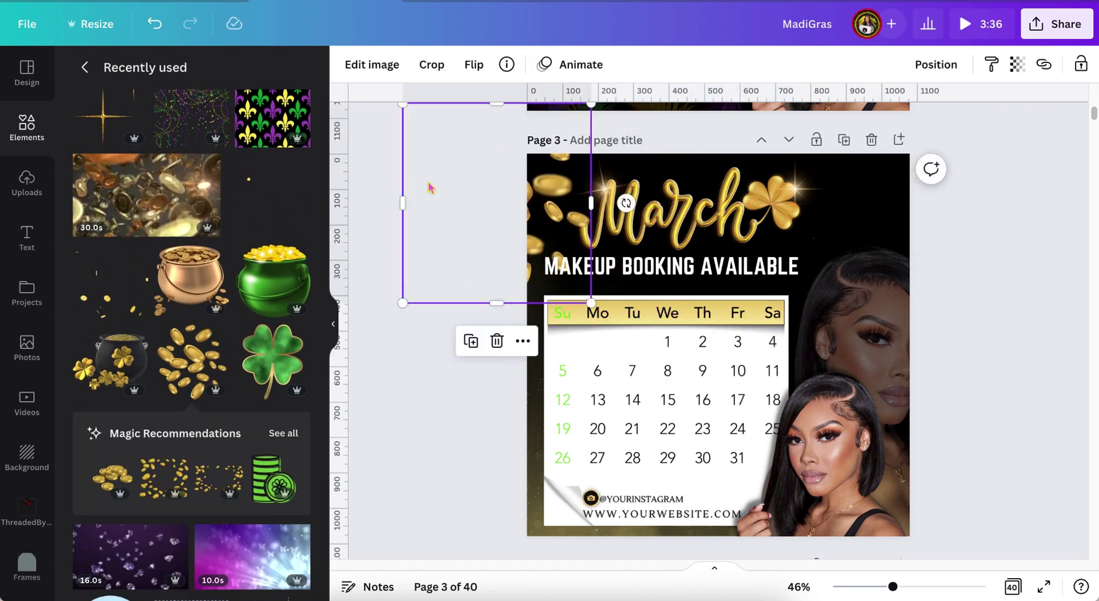
click(426, 381)
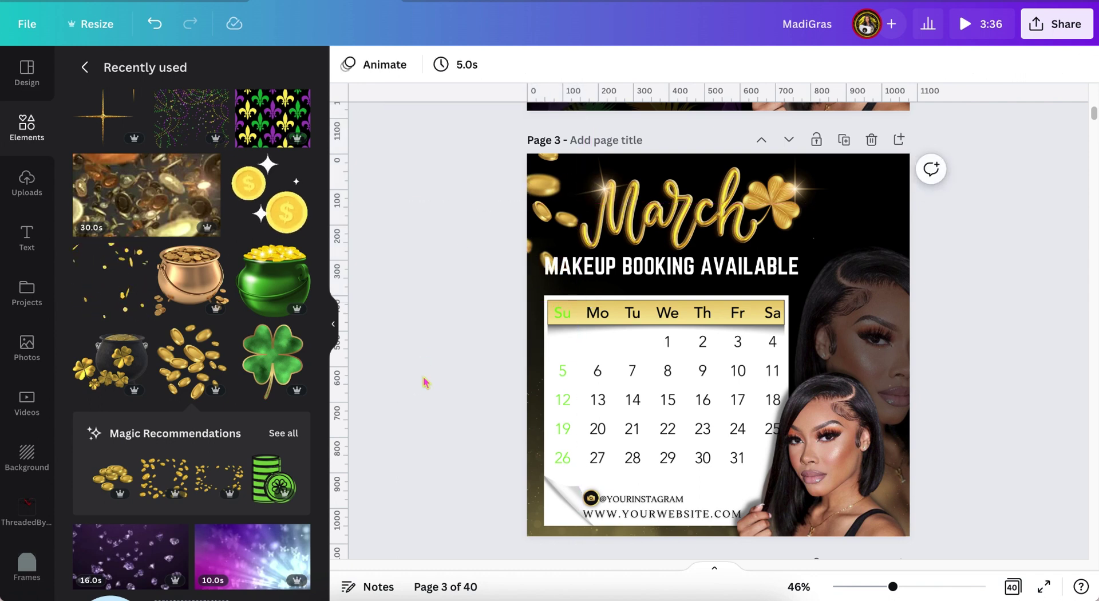
scroll(218, 515, down, 1)
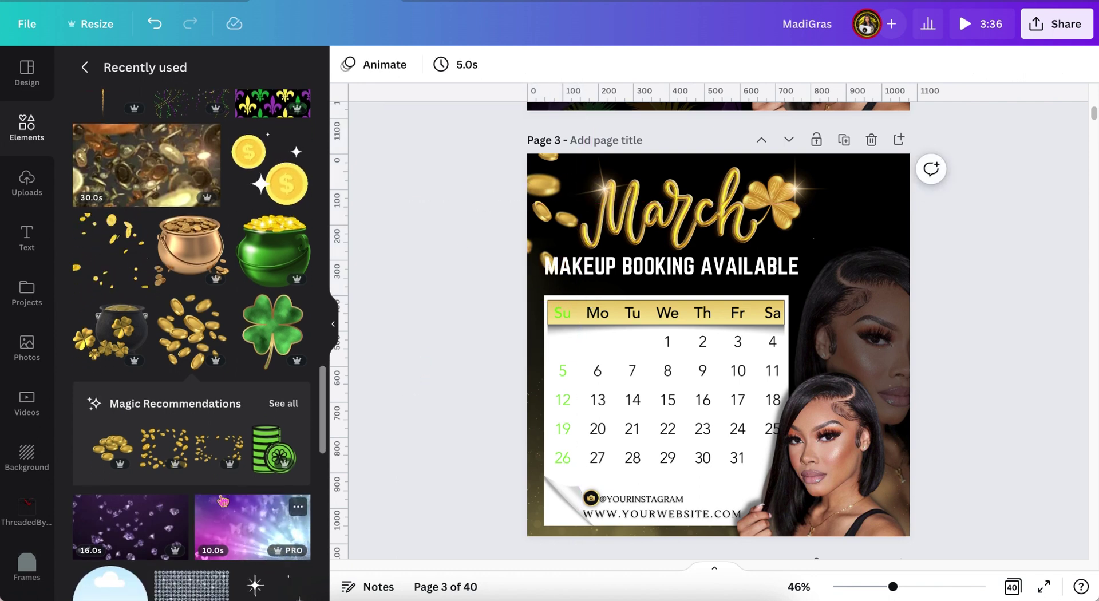
Add the pot of gold, shrink it, and tilt it into page 3's bottom-right corner.
click(204, 261)
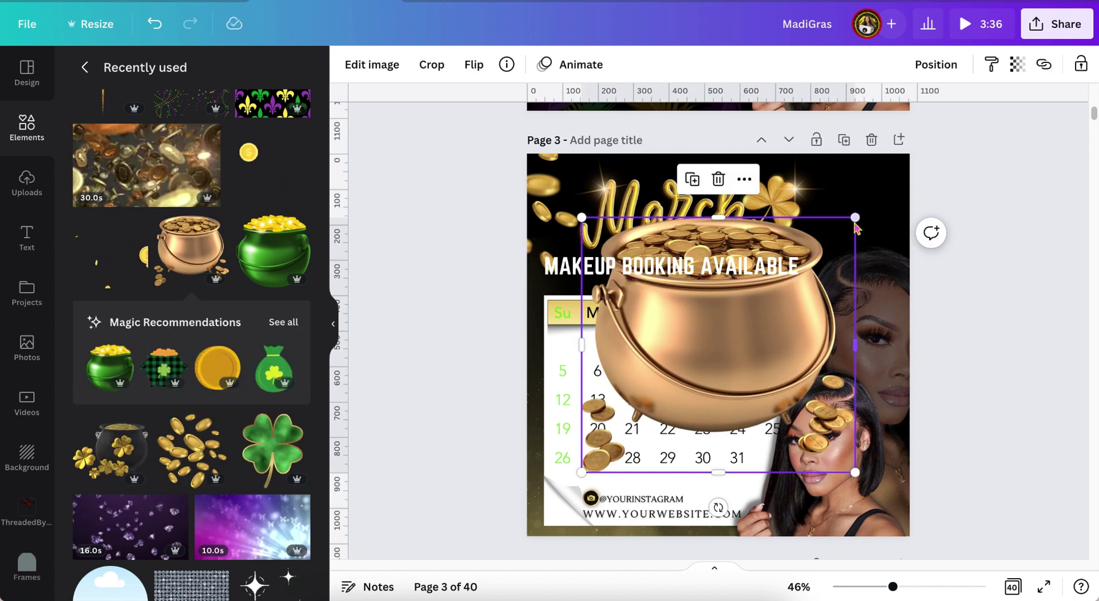
drag(856, 215, 685, 376)
drag(621, 441, 908, 533)
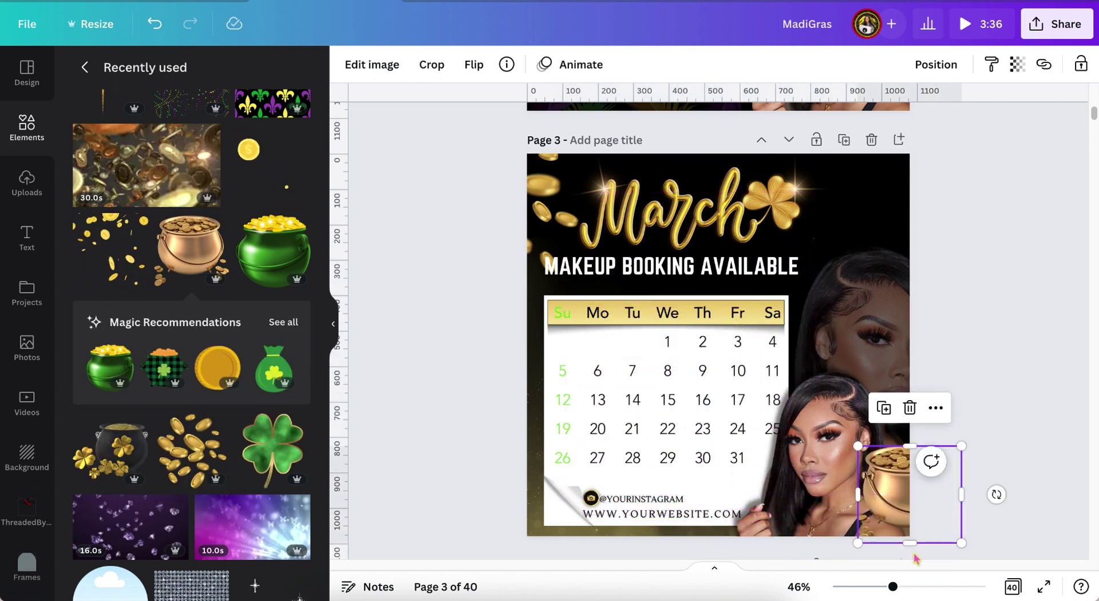
drag(996, 493, 992, 464)
click(962, 468)
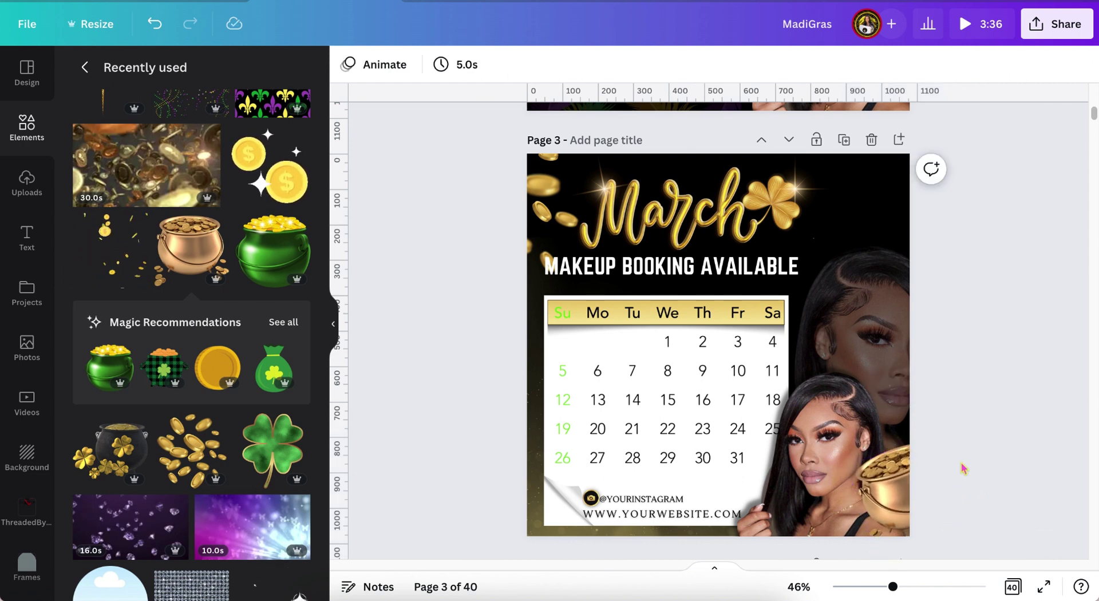
drag(899, 589, 900, 586)
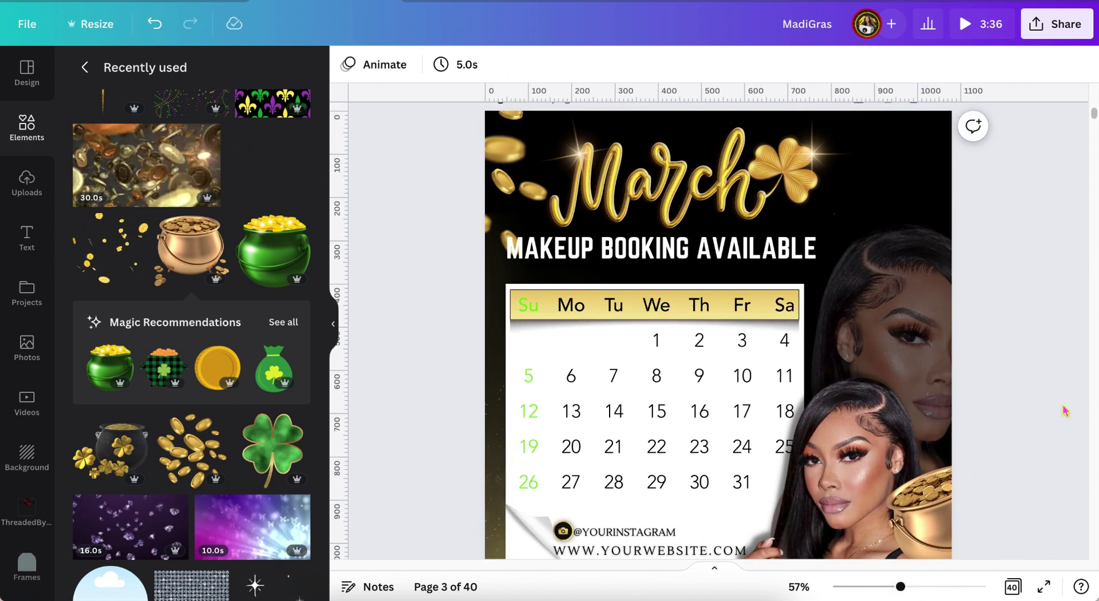
scroll(1030, 434, down, 2)
click(953, 456)
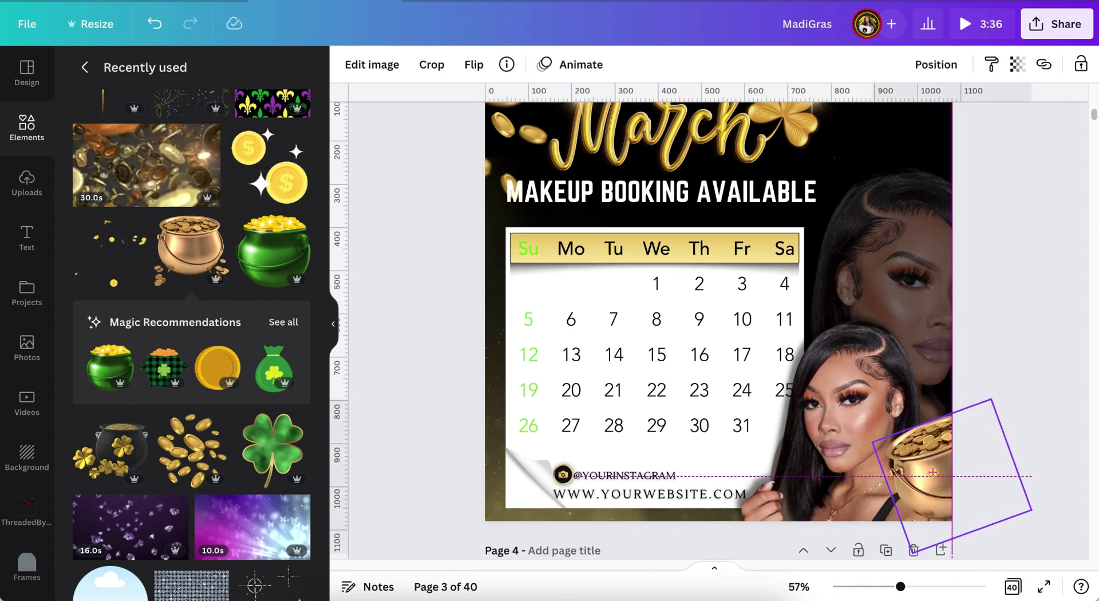
drag(971, 452, 972, 478)
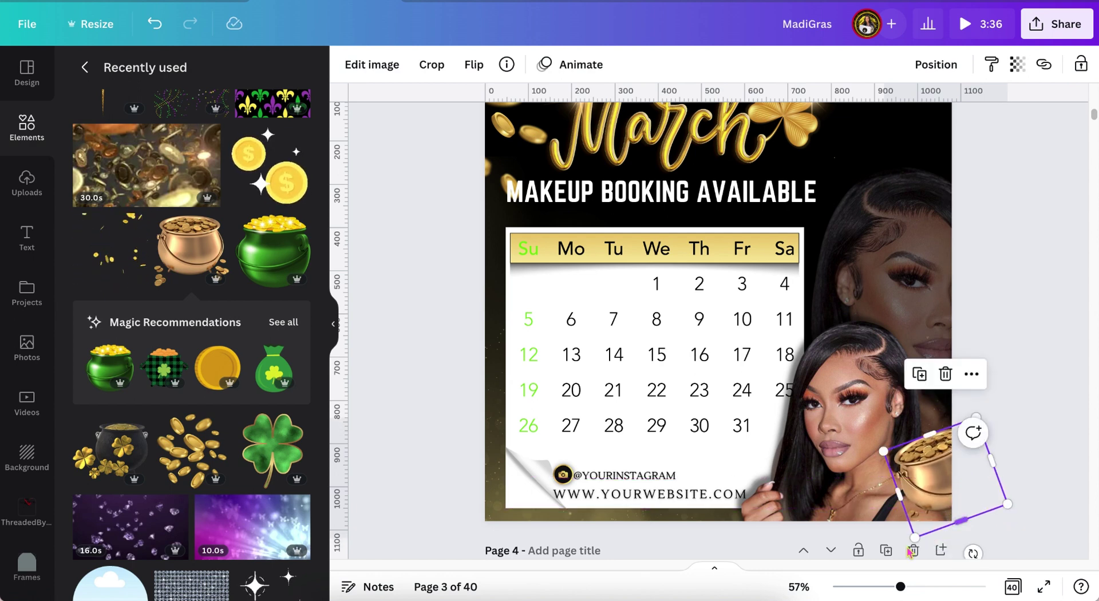
drag(914, 538, 913, 539)
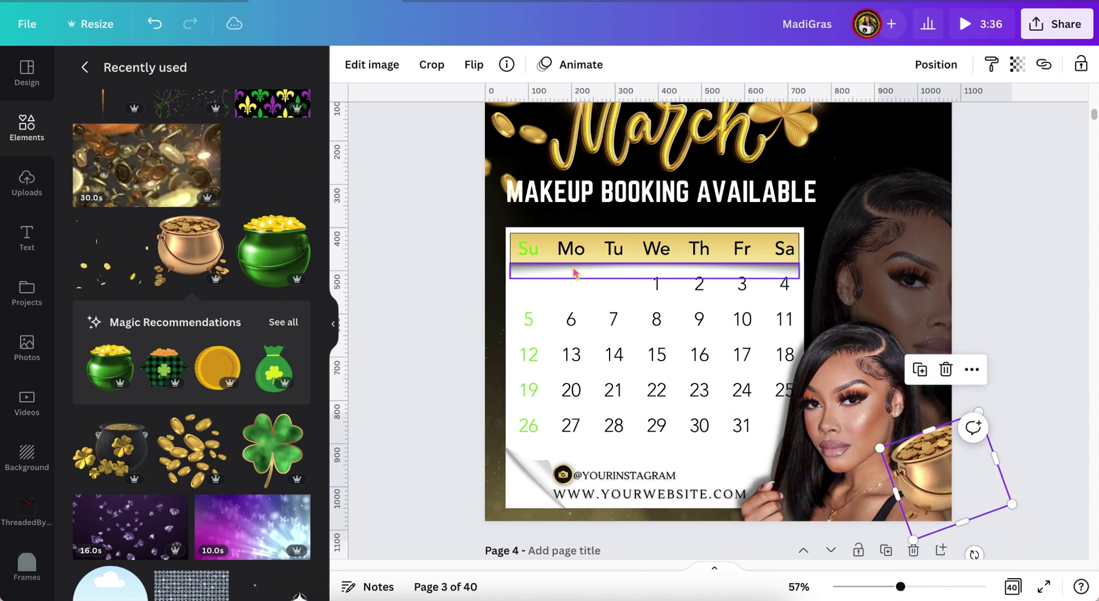
Apply a Drop shadow to the pot of gold through Edit image > Shadows.
click(382, 65)
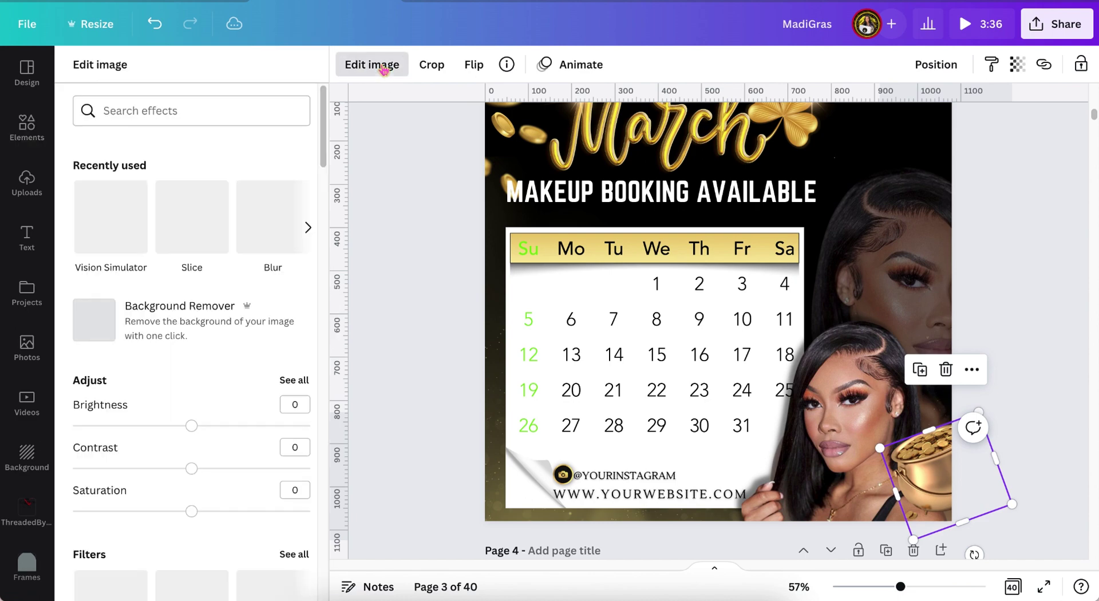
scroll(184, 289, down, 6)
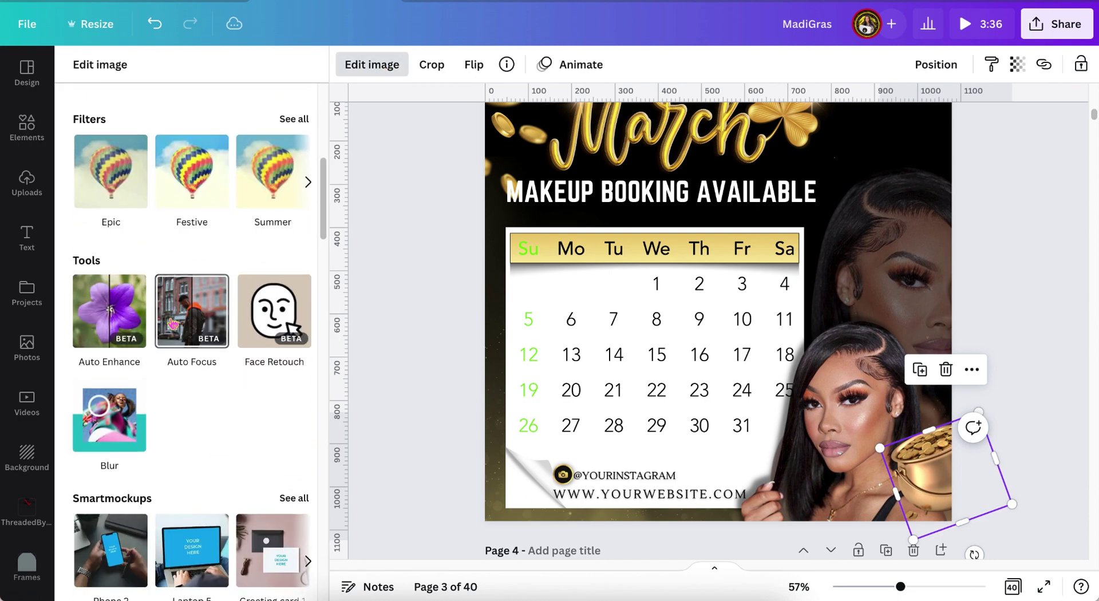
scroll(172, 320, up, 6)
scroll(173, 324, down, 8)
scroll(173, 325, down, 10)
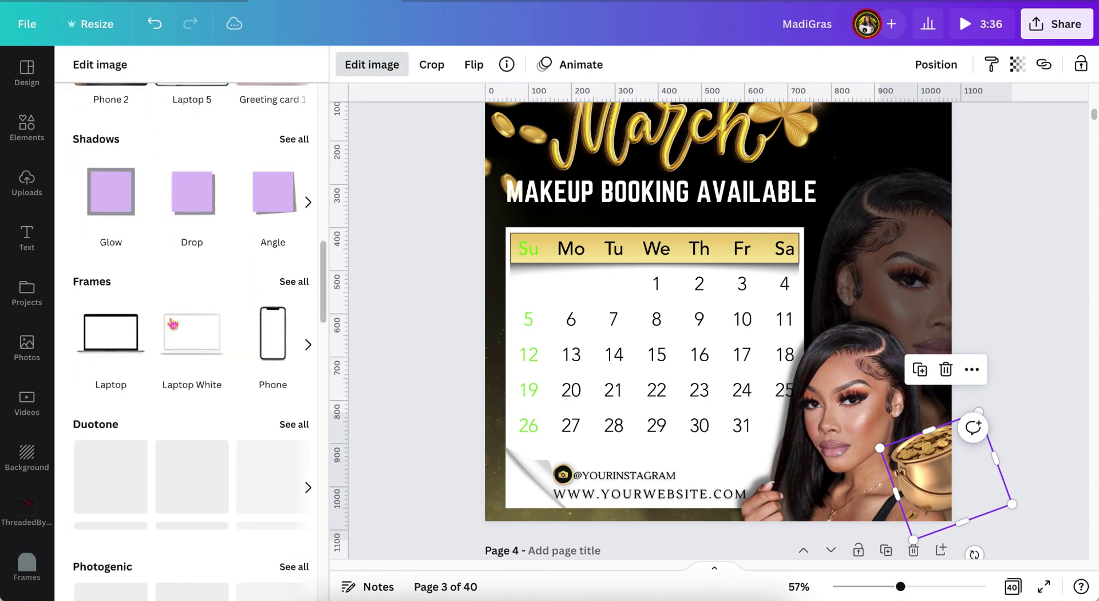
scroll(195, 239, up, 4)
click(195, 240)
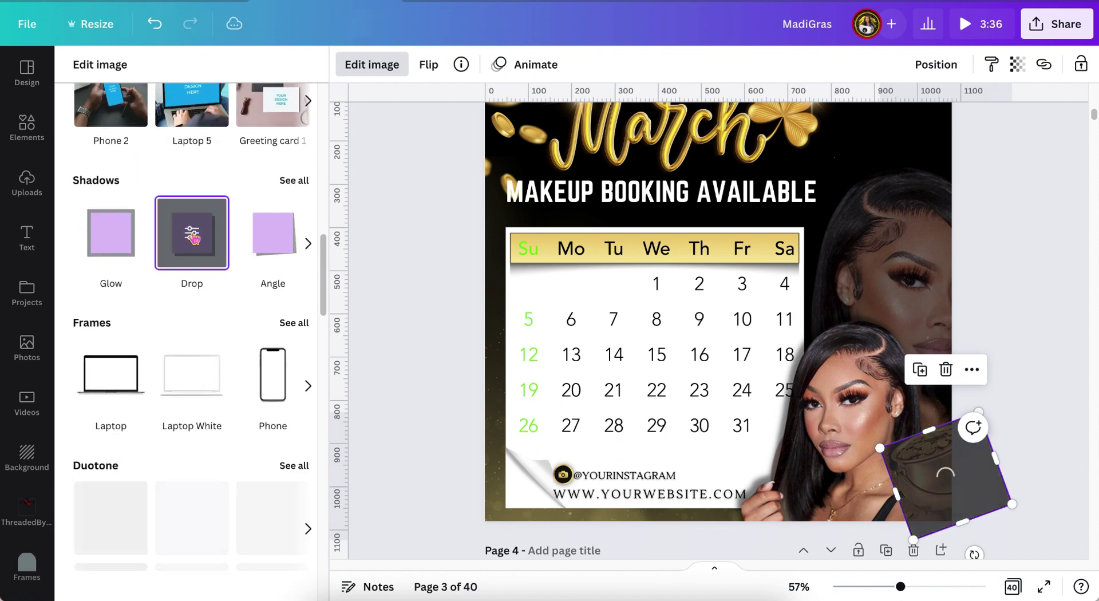